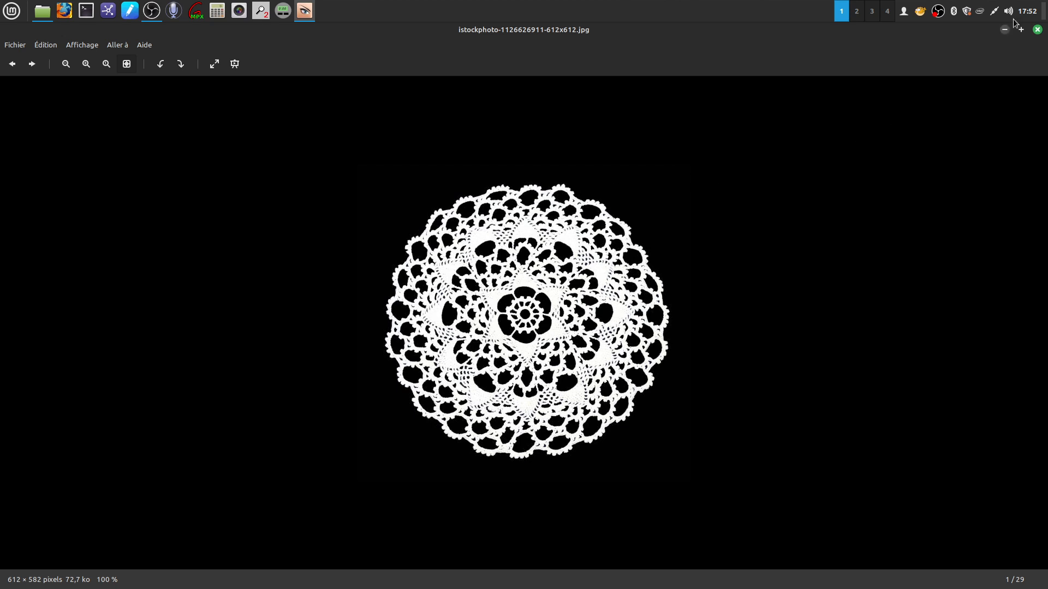
{"action": "left_click", "coordinate": [1037, 30]}
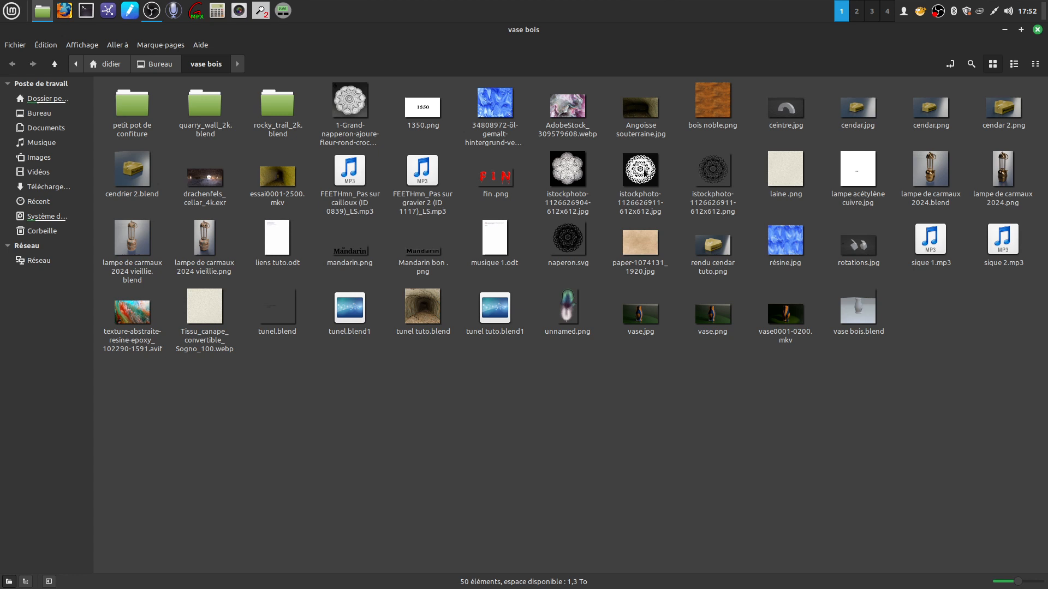
{"action": "double_click", "coordinate": [568, 180]}
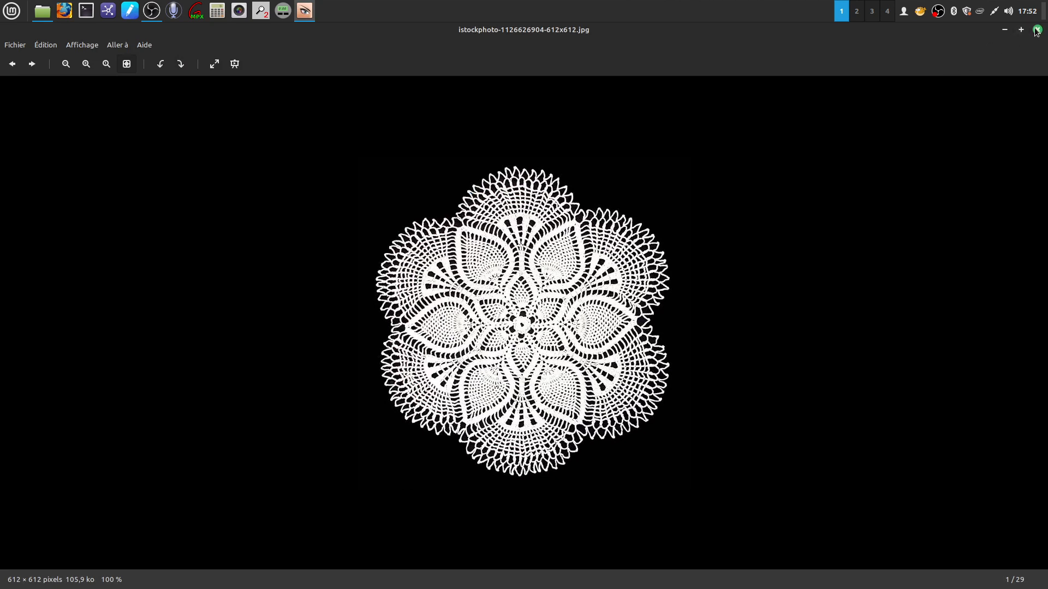
{"action": "key", "text": "Escape"}
{"action": "left_click", "coordinate": [567, 355]}
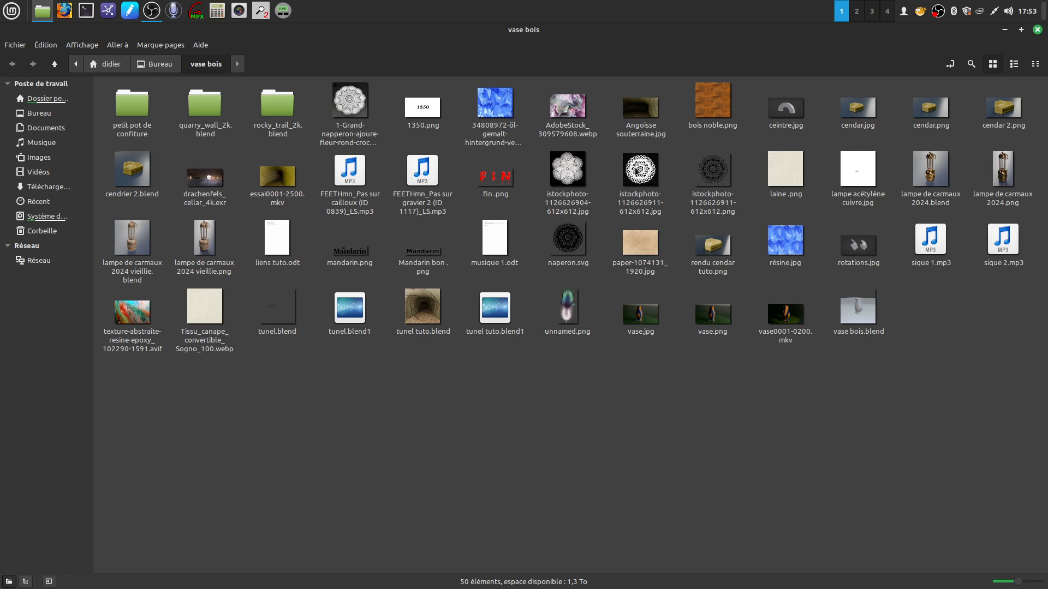
{"action": "right_click", "coordinate": [636, 168]}
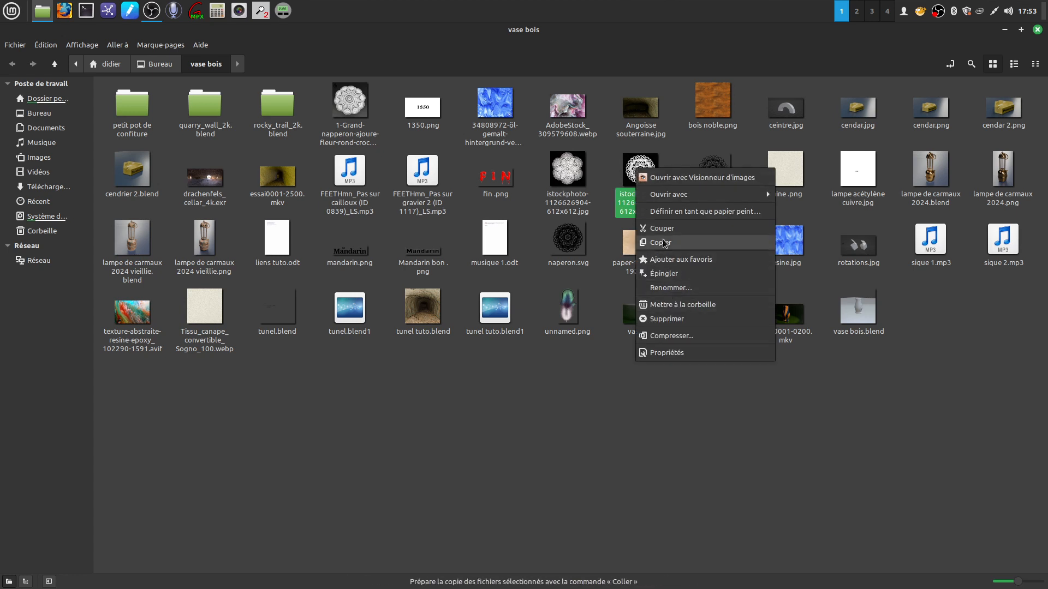
{"action": "mouse_move", "coordinate": [665, 196]}
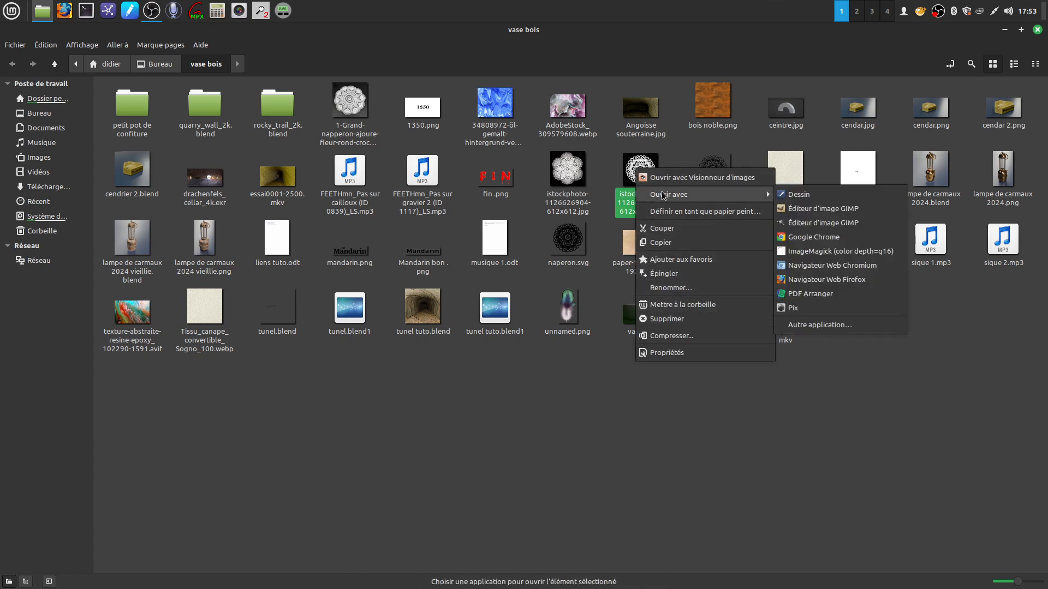
{"action": "left_click", "coordinate": [797, 209]}
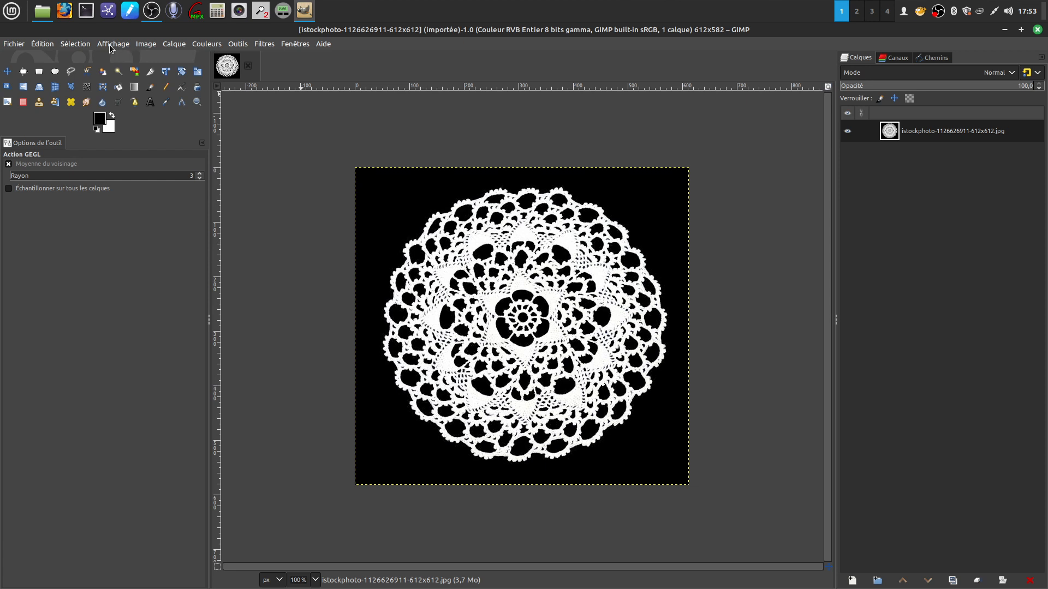
Select the black background around and inside the doily with the Select by Color tool.
{"action": "left_click", "coordinate": [81, 46]}
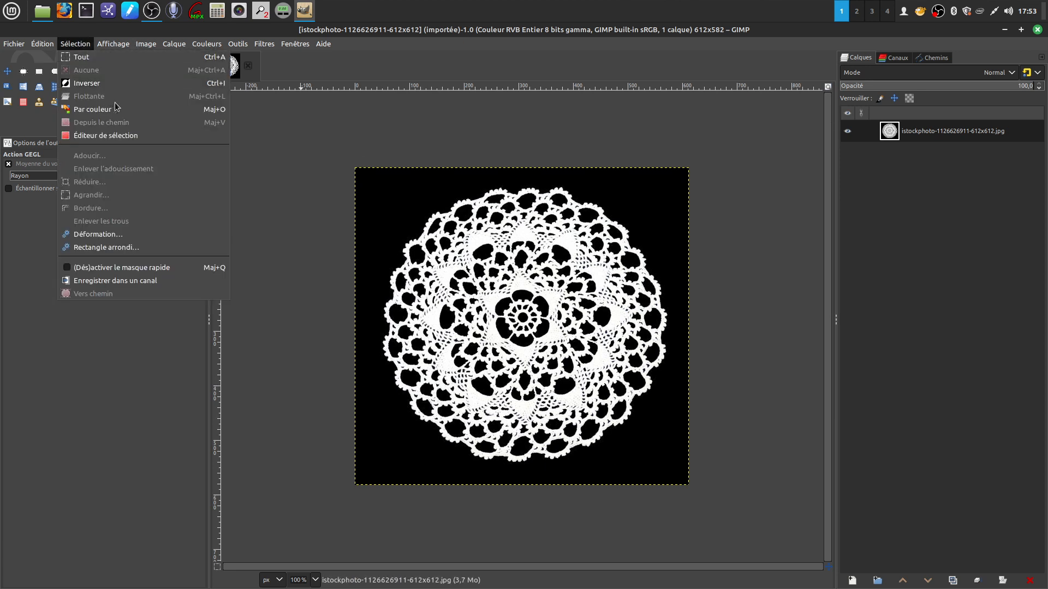
{"action": "left_click", "coordinate": [93, 107]}
{"action": "left_click", "coordinate": [387, 238]}
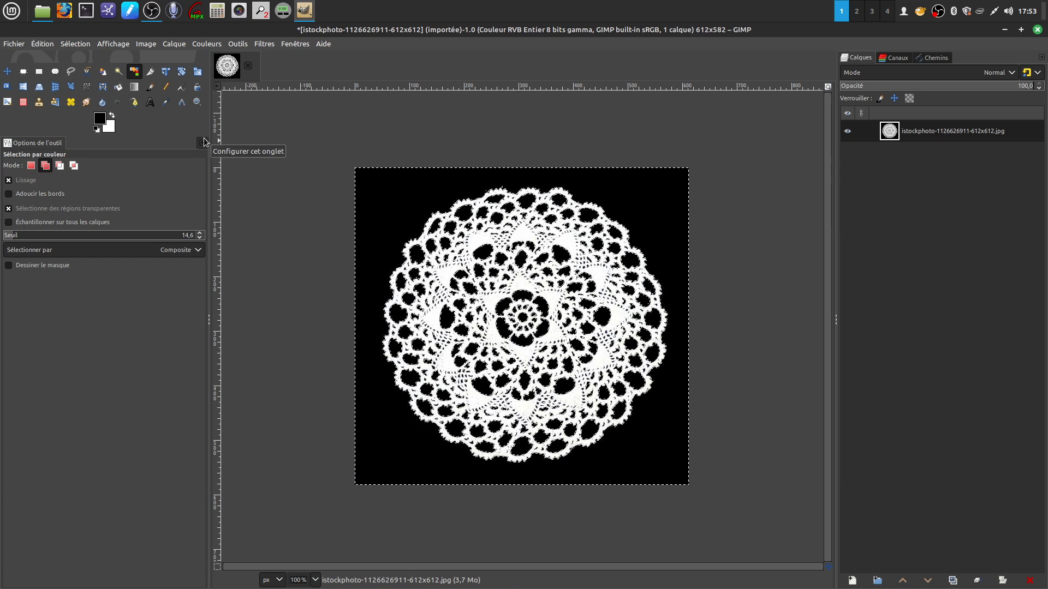
Erase the selected black background to transparency and clear the selection.
{"action": "left_click", "coordinate": [42, 45]}
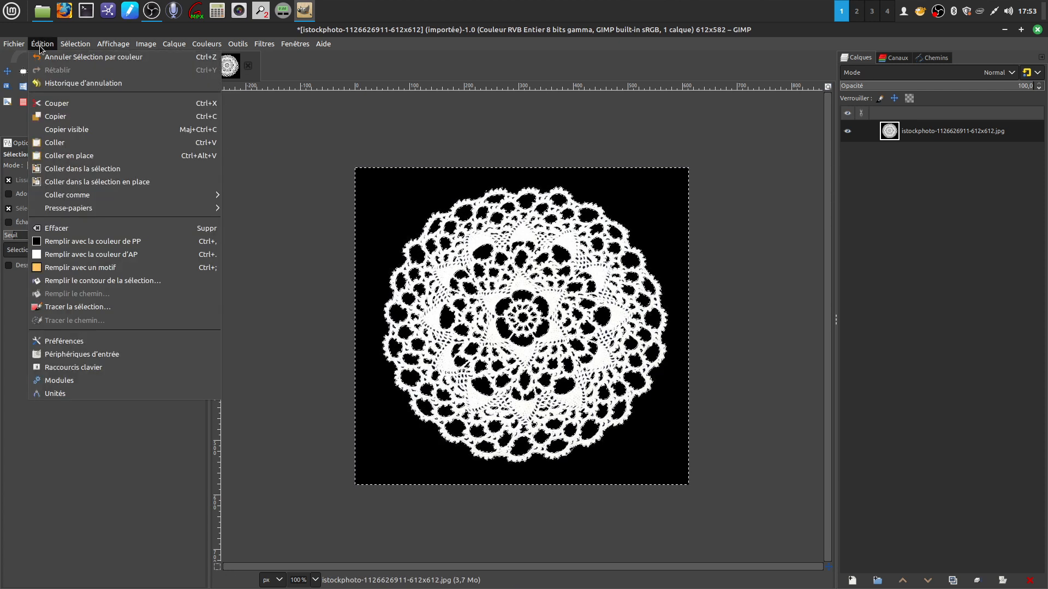
{"action": "left_click", "coordinate": [72, 228]}
{"action": "left_click", "coordinate": [76, 43]}
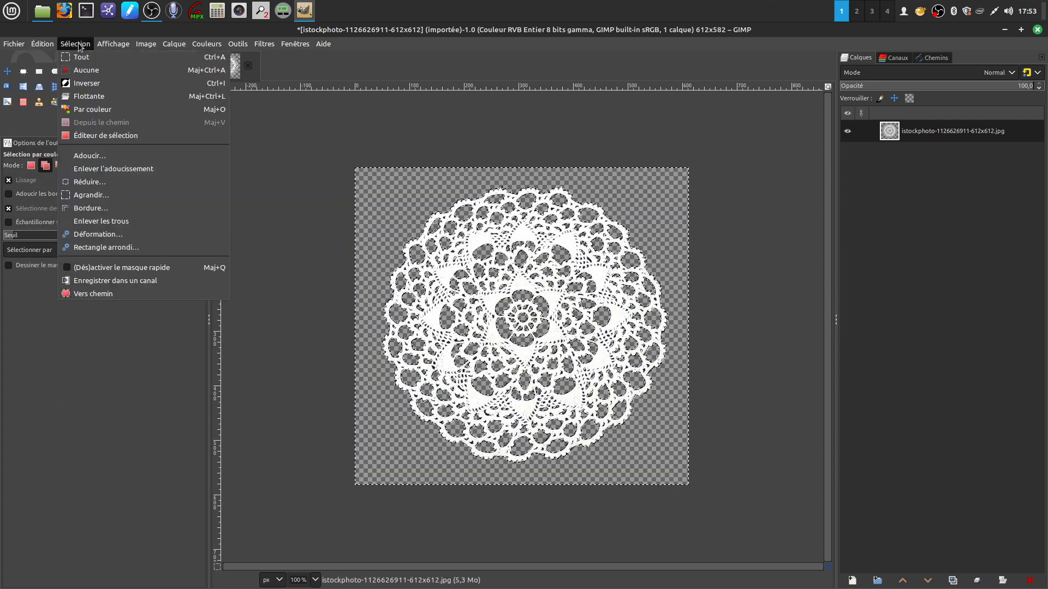
{"action": "left_click", "coordinate": [88, 72]}
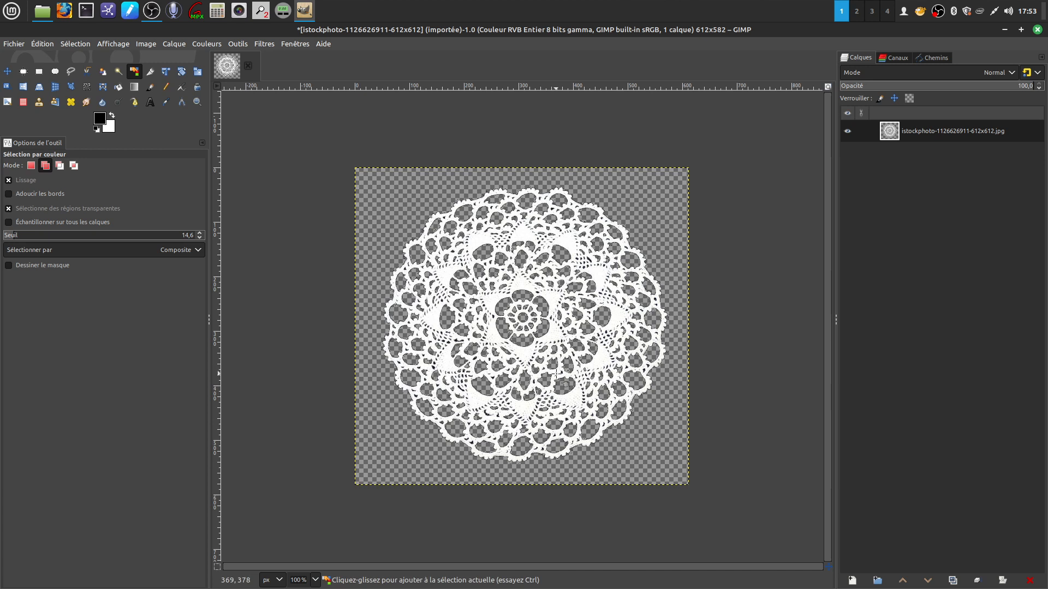
Undo the background erase and remove the restored selection.
{"action": "key", "text": "ctrl"}
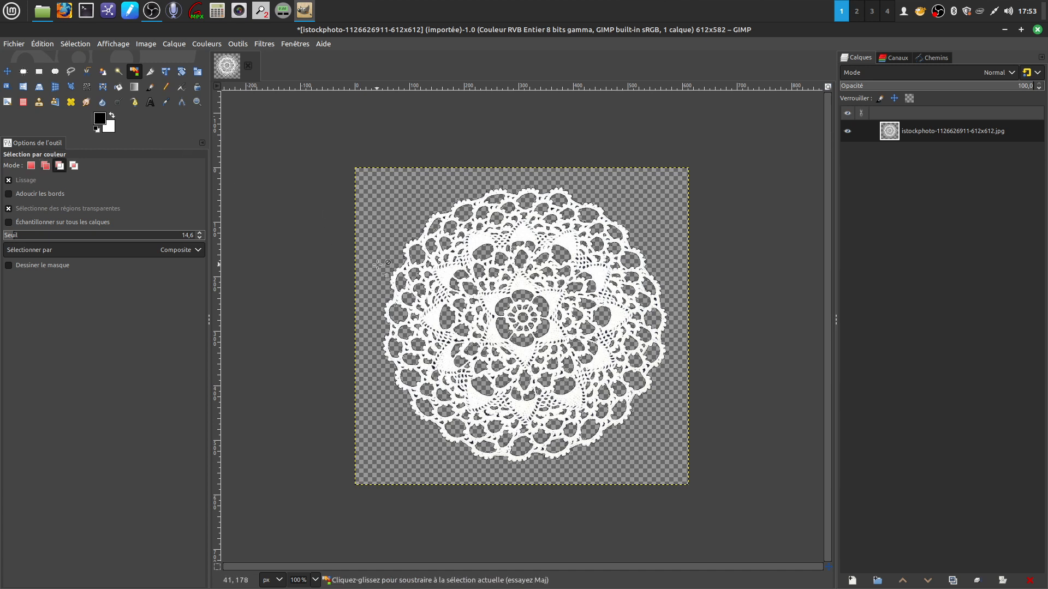
{"action": "key", "text": "ctrl+z"}
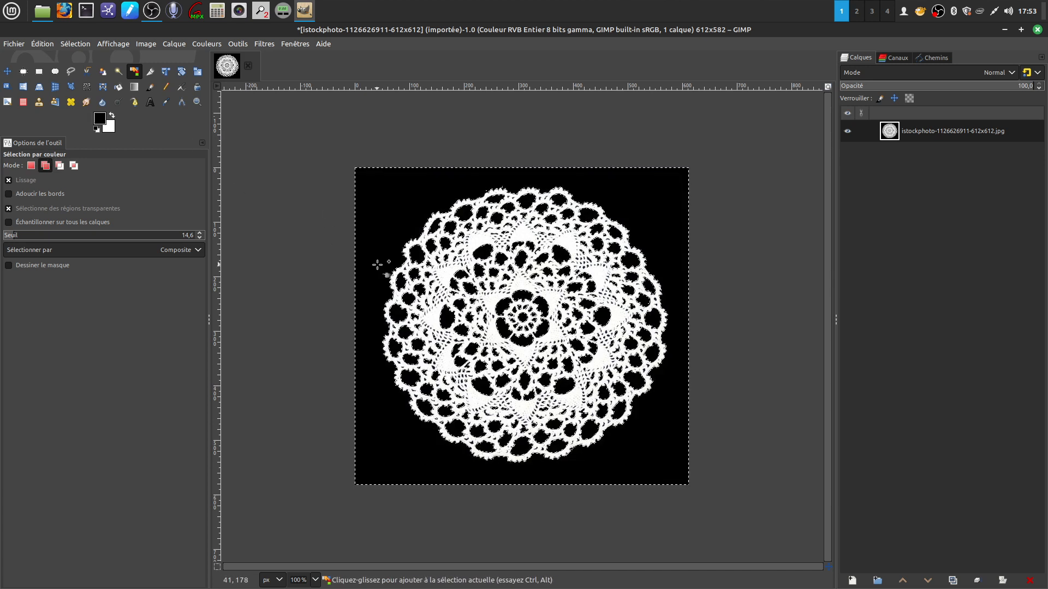
{"action": "left_click", "coordinate": [75, 43]}
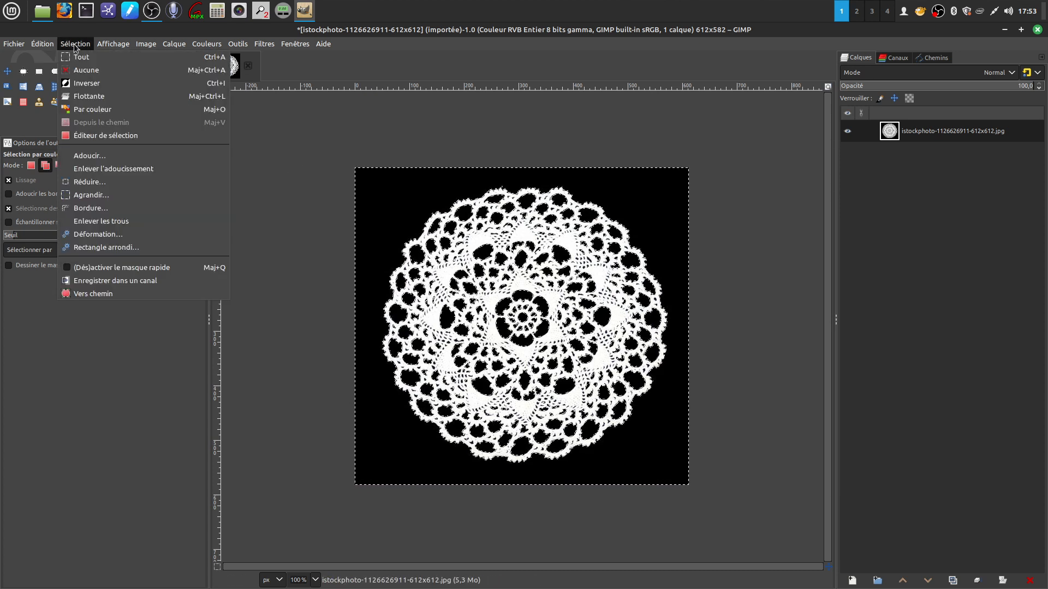
{"action": "left_click", "coordinate": [101, 69]}
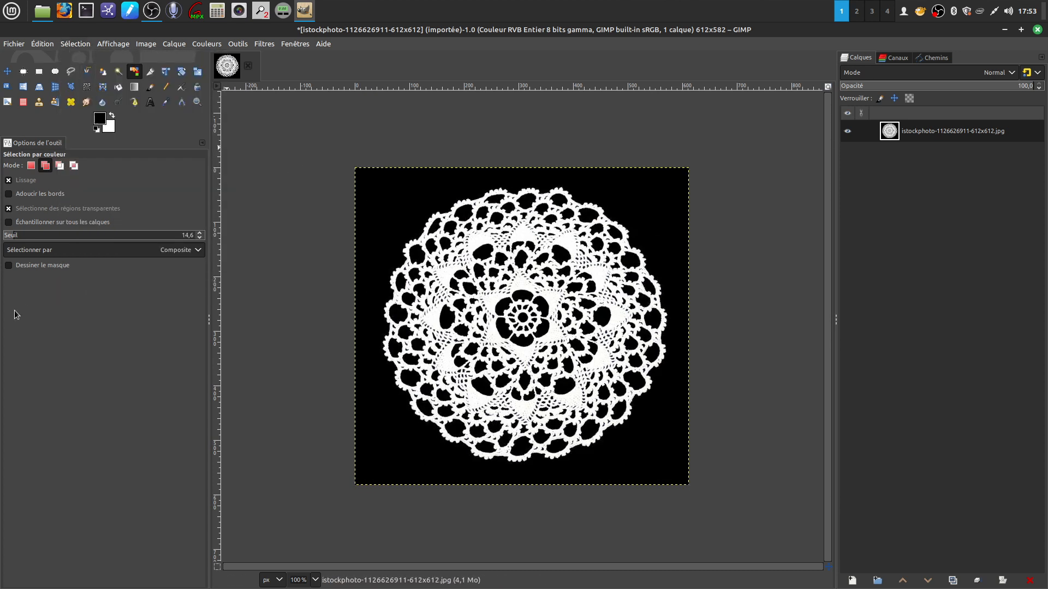
Erase the black background to transparency using a by-color selection with a threshold of 30.6, and deselect everything.
{"action": "left_click_drag", "start_coordinate": [12, 241], "coordinate": [25, 240]}
{"action": "left_click", "coordinate": [381, 247]}
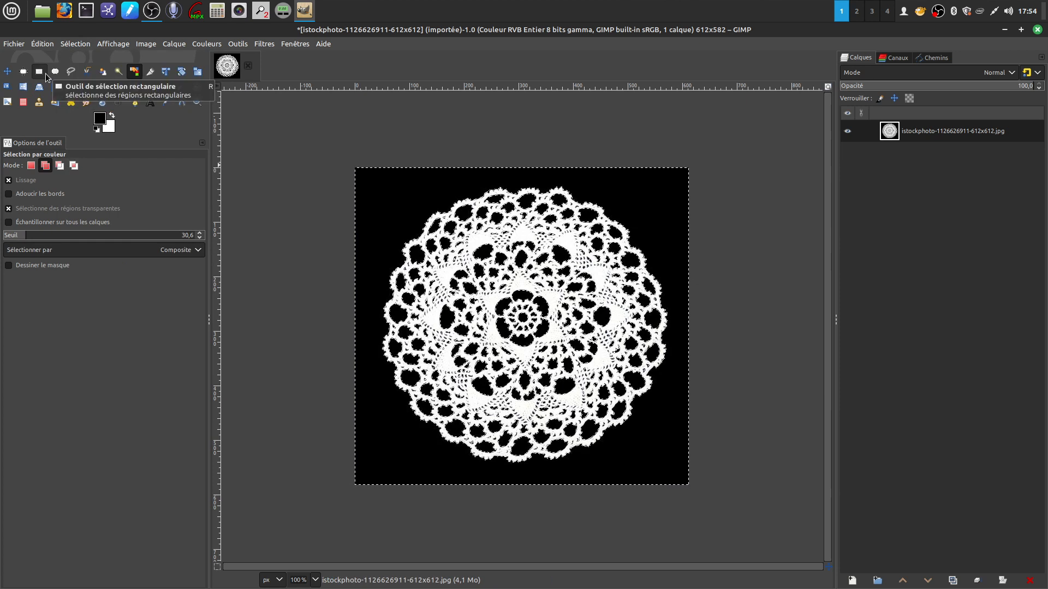
{"action": "left_click", "coordinate": [42, 43]}
{"action": "left_click", "coordinate": [59, 232]}
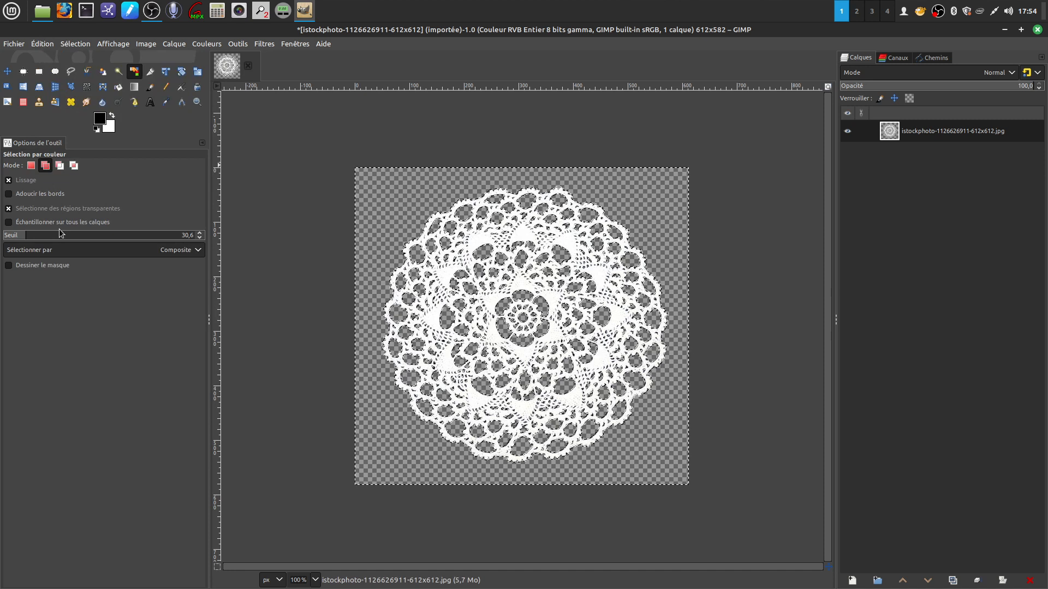
{"action": "left_click", "coordinate": [75, 44]}
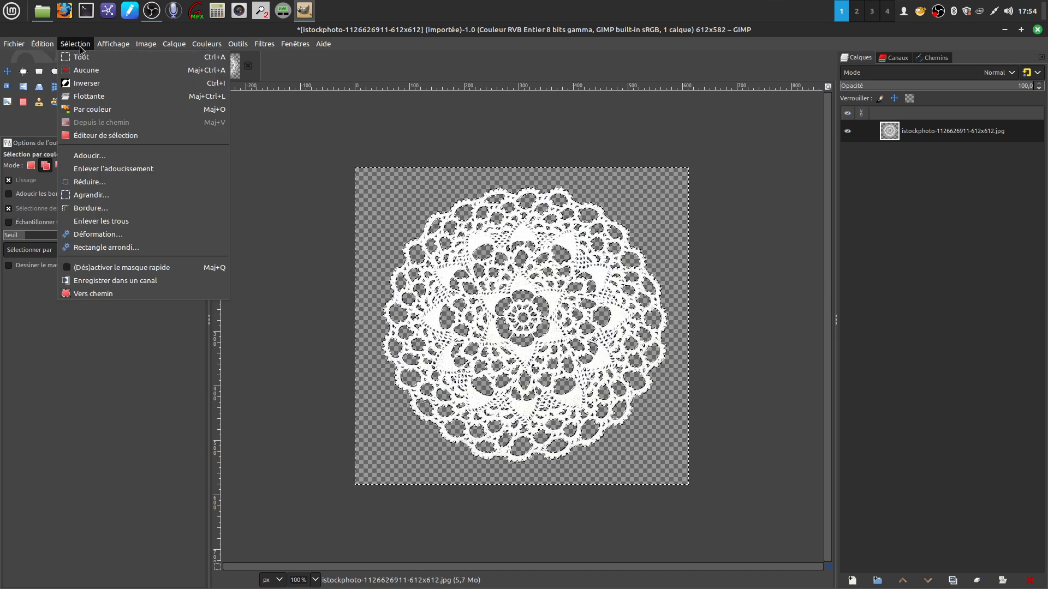
{"action": "left_click", "coordinate": [99, 71]}
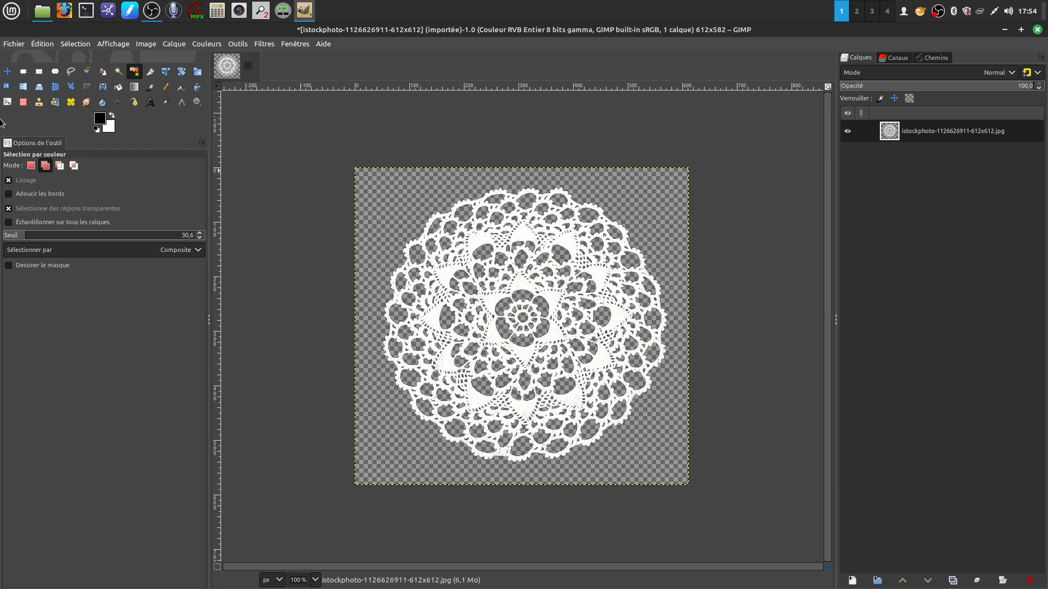
{"action": "left_click", "coordinate": [15, 44]}
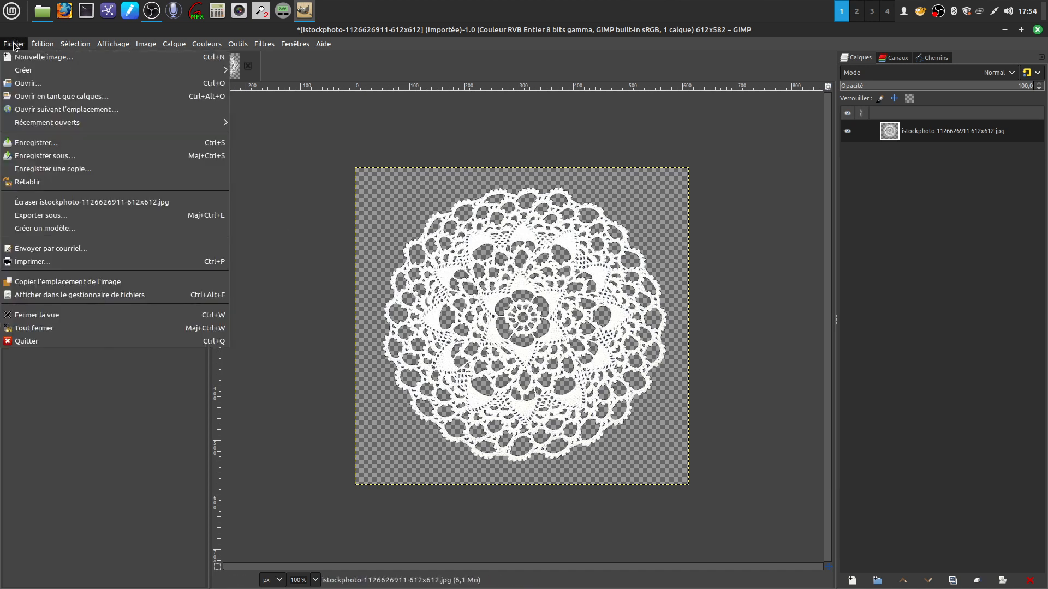
{"action": "left_click", "coordinate": [60, 215]}
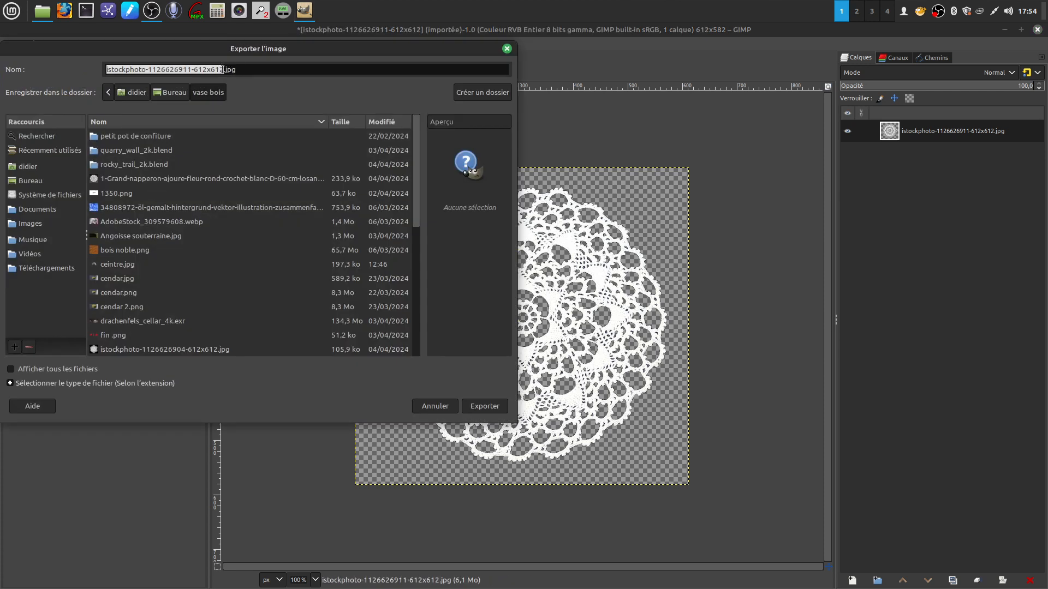
{"action": "left_click", "coordinate": [222, 69]}
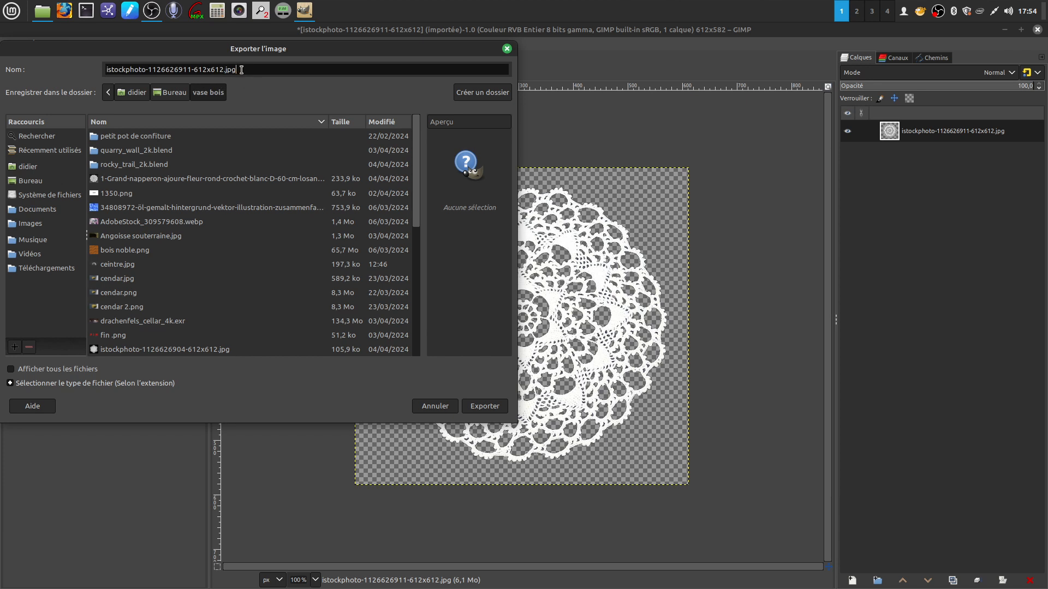
{"action": "key", "text": "BackSpace"}
{"action": "key", "text": "BackSpace"}
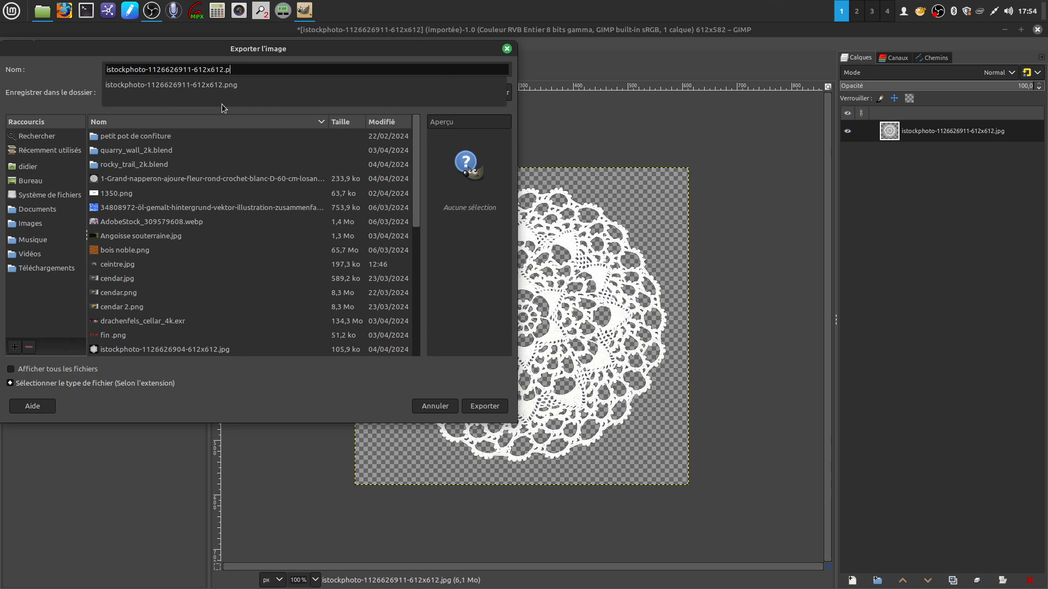
{"action": "type", "text": "png"}
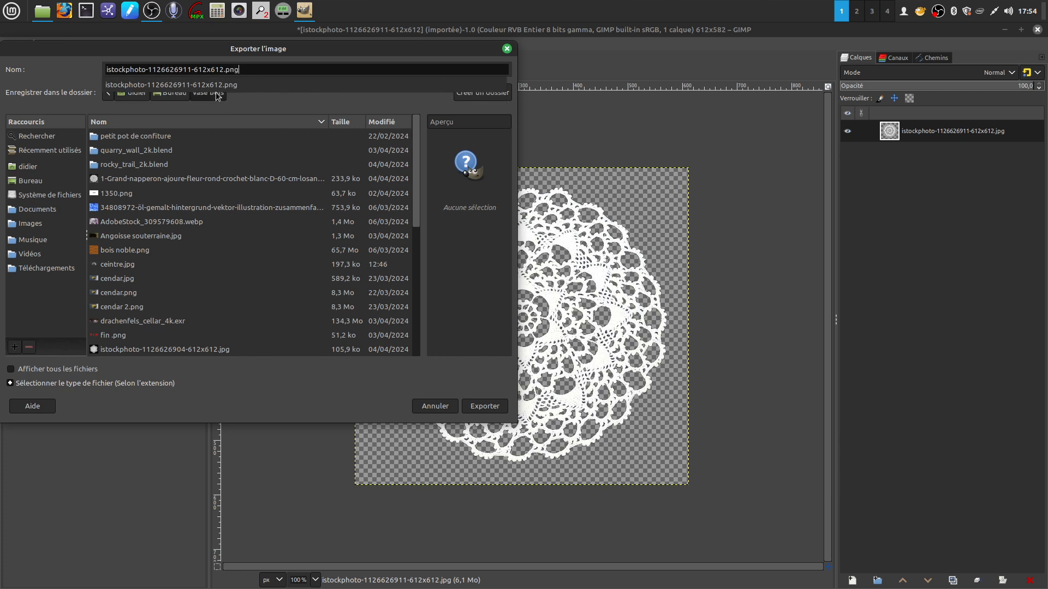
{"action": "left_click", "coordinate": [487, 410]}
{"action": "left_click", "coordinate": [486, 406]}
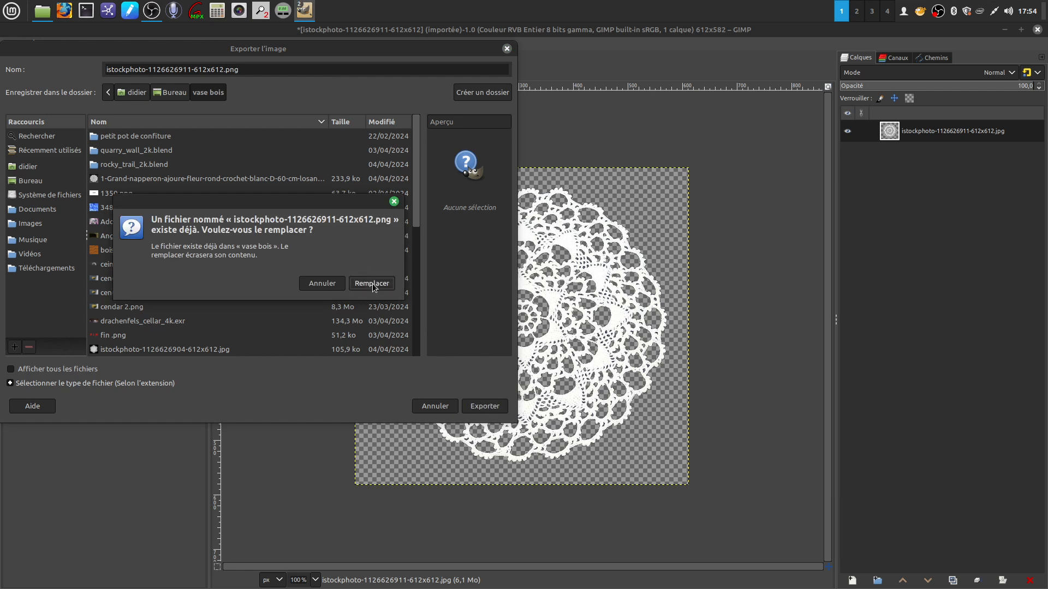
{"action": "left_click", "coordinate": [378, 287]}
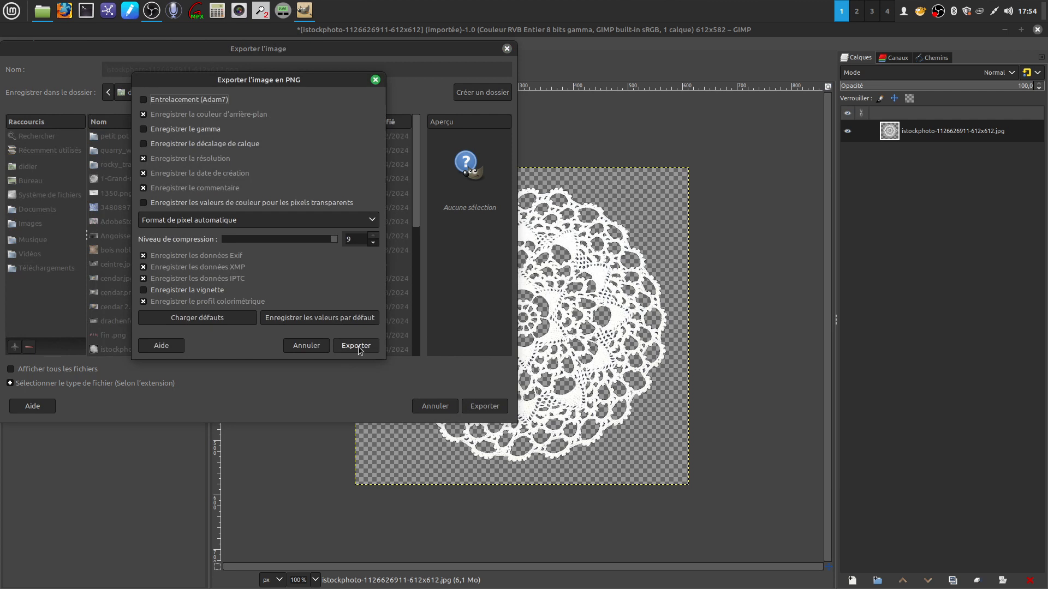
{"action": "left_click", "coordinate": [355, 346]}
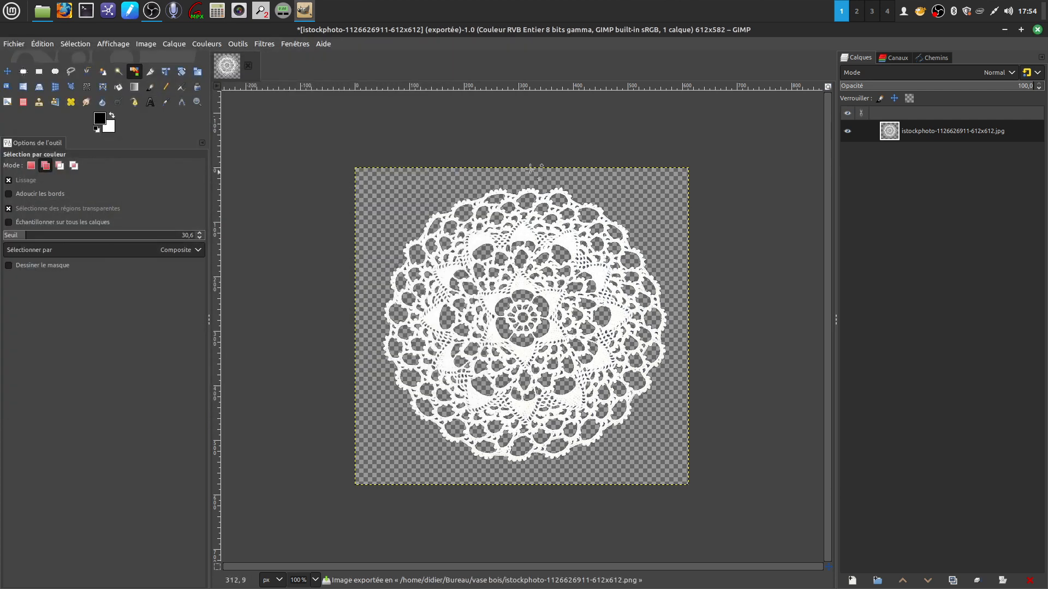
Quit GIMP, discarding the unsaved changes, and close the vase bois folder window.
{"action": "left_click", "coordinate": [1037, 30]}
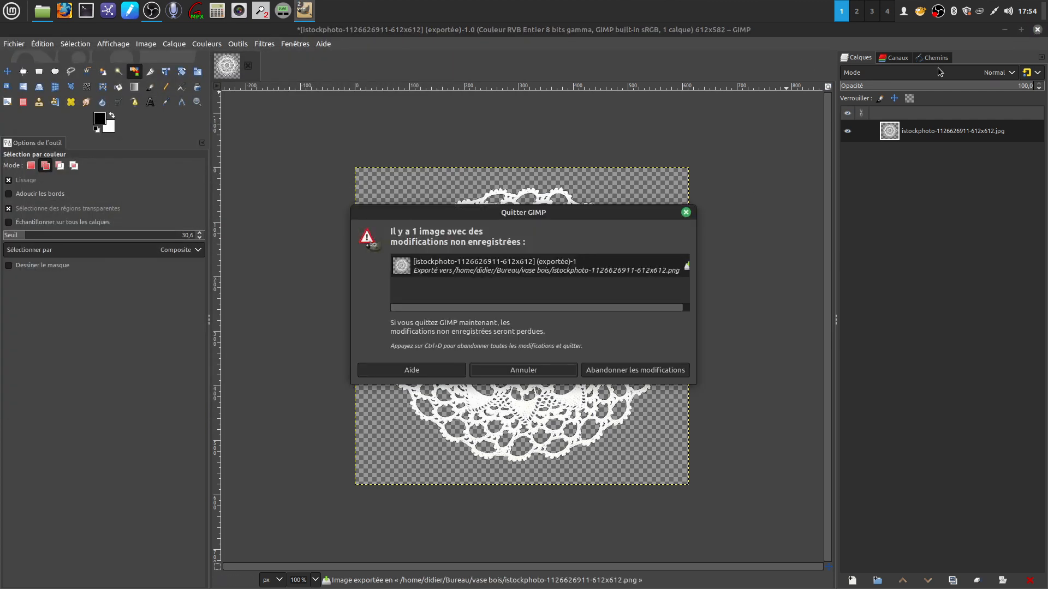
{"action": "left_click", "coordinate": [610, 371]}
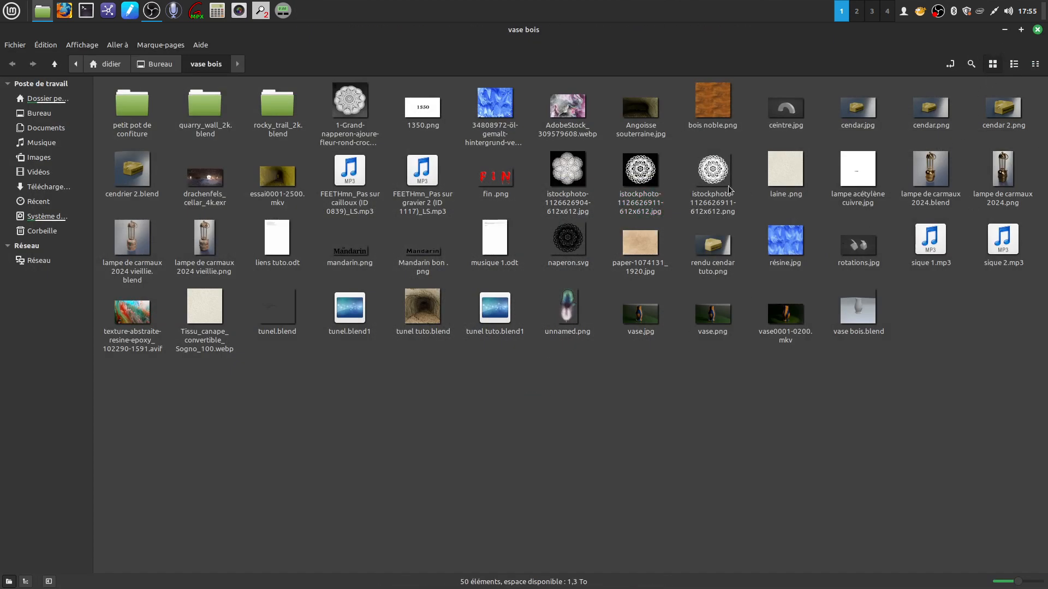
{"action": "left_click", "coordinate": [1037, 30]}
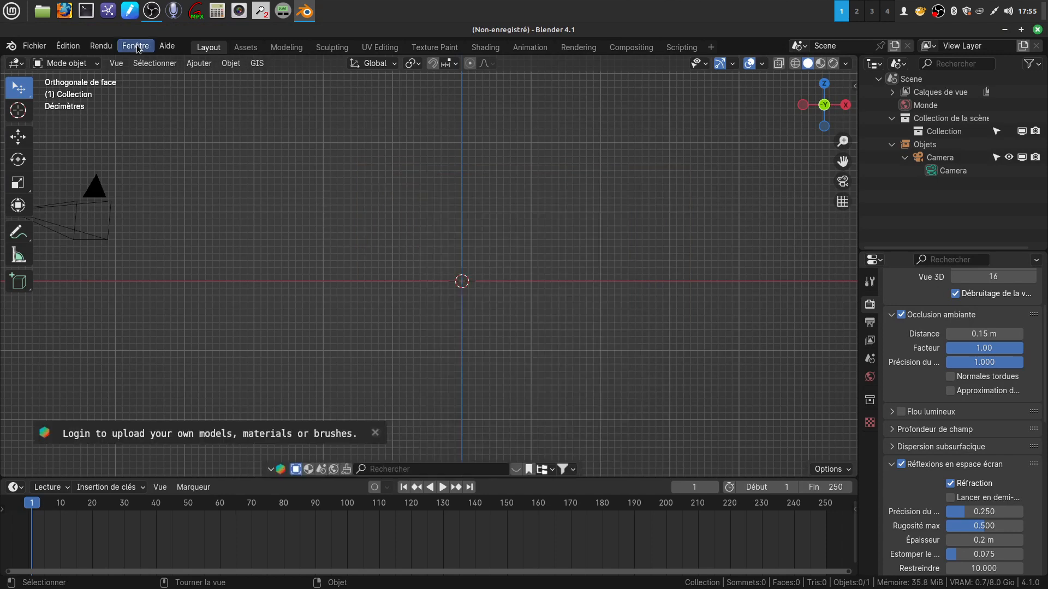
Switch to Blender and add a plane mesh at the center of the scene.
{"action": "left_click", "coordinate": [200, 66]}
{"action": "mouse_move", "coordinate": [229, 77]}
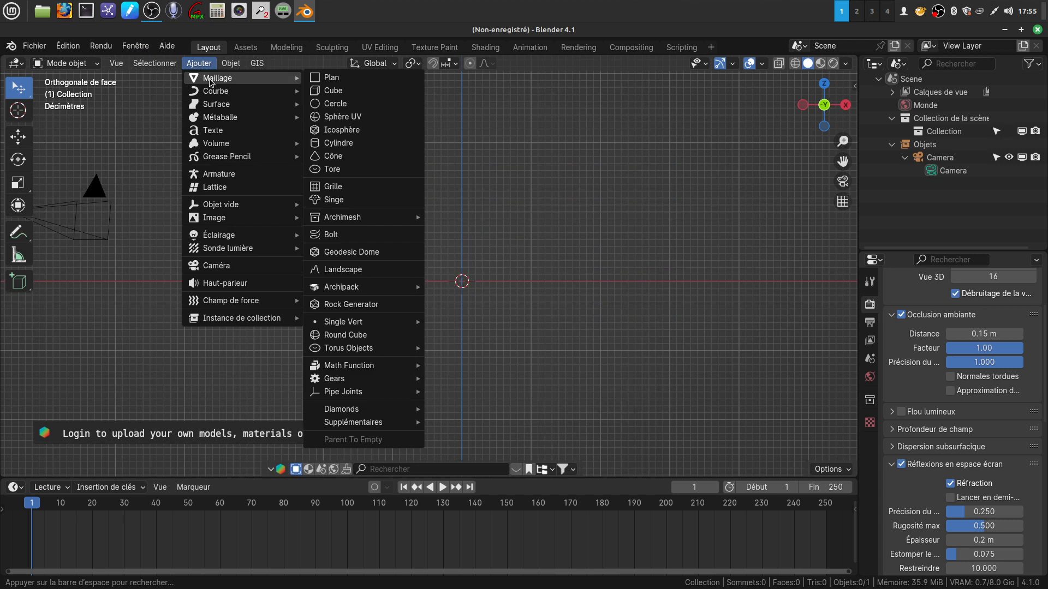
{"action": "left_click", "coordinate": [358, 76]}
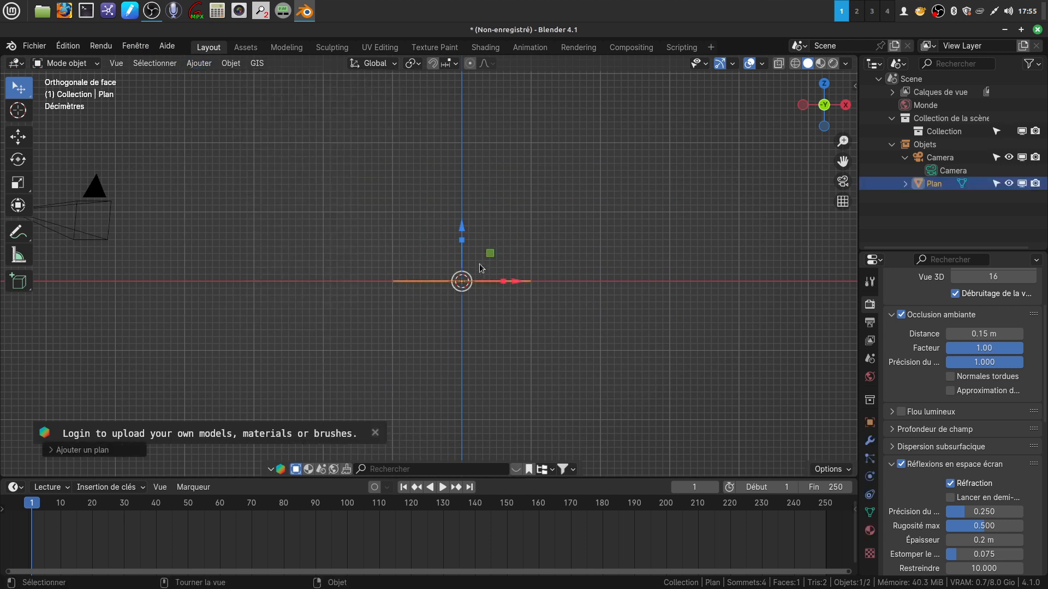
Scale the plane up uniformly to several times its size.
{"action": "middle_click_drag", "start_coordinate": [482, 270], "coordinate": [463, 292]}
{"action": "scroll", "coordinate": [503, 360], "scroll_direction": "down", "scroll_amount": 2}
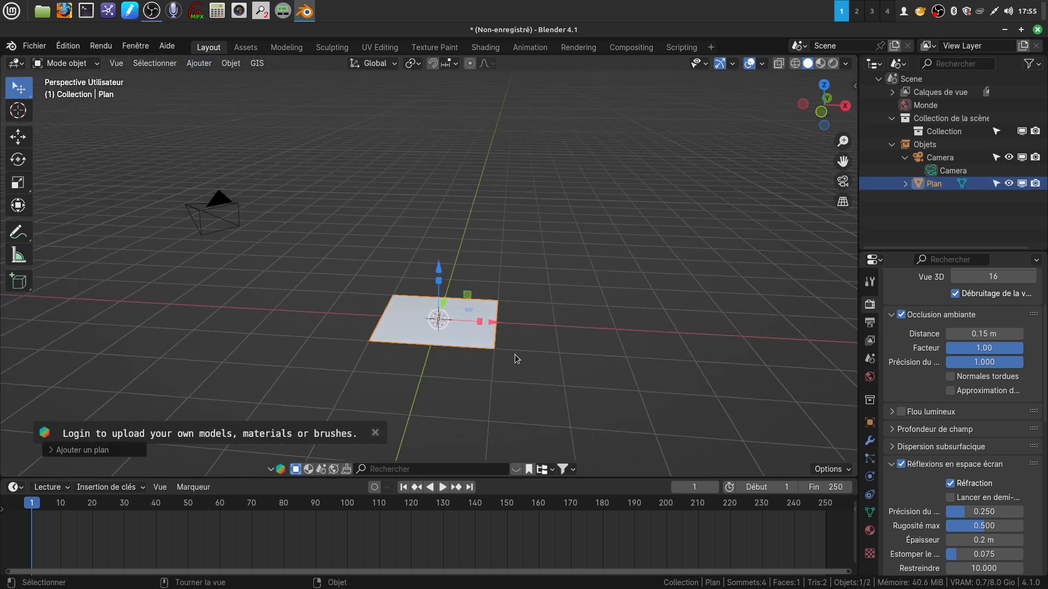
{"action": "key", "text": "s"}
{"action": "left_click", "coordinate": [828, 407]}
{"action": "scroll", "coordinate": [727, 380], "scroll_direction": "down", "scroll_amount": 2}
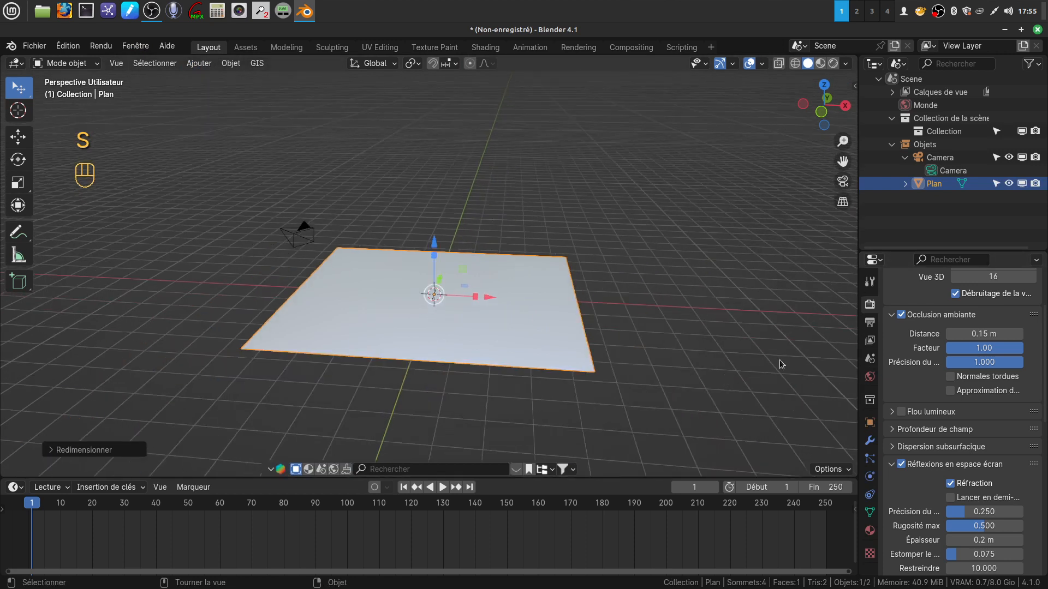
Create a new material for the plane and set its base color to a dark brown.
{"action": "left_click", "coordinate": [869, 530]}
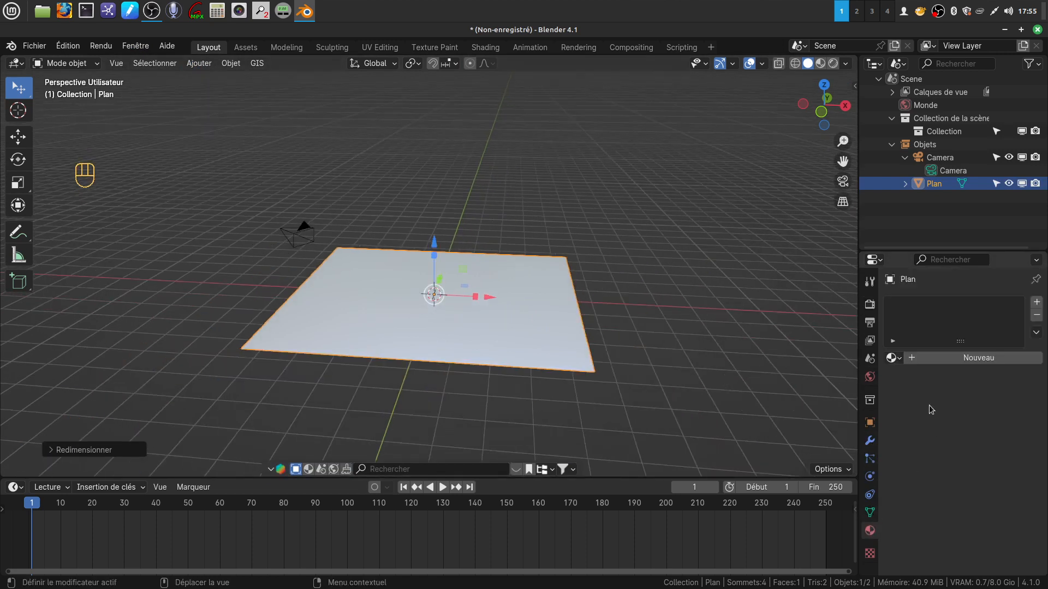
{"action": "left_click", "coordinate": [961, 360]}
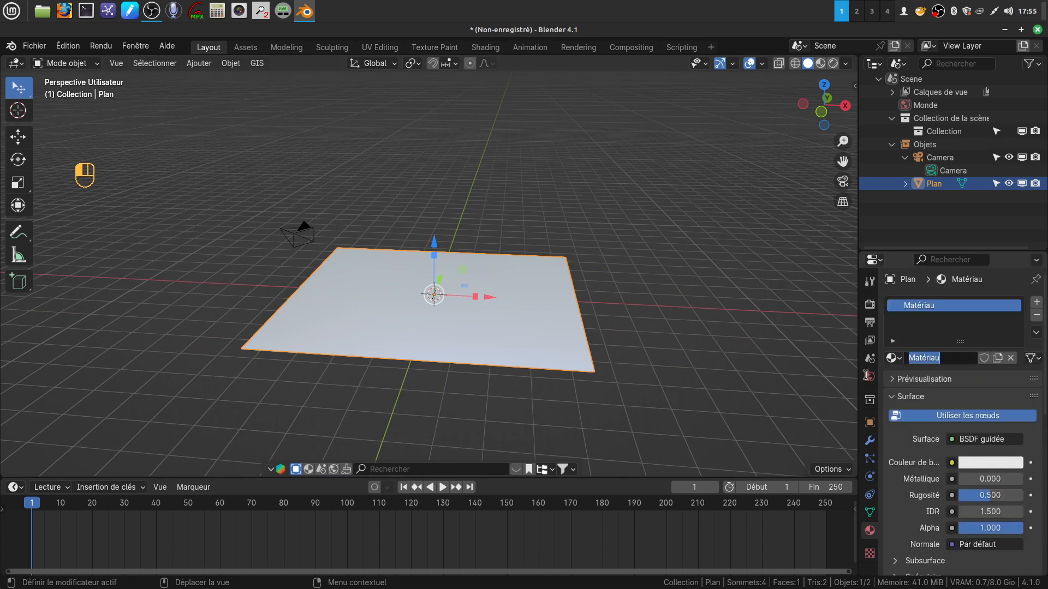
{"action": "left_click", "coordinate": [977, 464]}
{"action": "mouse_move", "coordinate": [928, 347]}
{"action": "left_mouse_down"}
{"action": "mouse_move", "coordinate": [930, 361]}
{"action": "mouse_move", "coordinate": [928, 352]}
{"action": "left_mouse_up"}
{"action": "left_click_drag", "start_coordinate": [1015, 273], "coordinate": [1013, 337]}
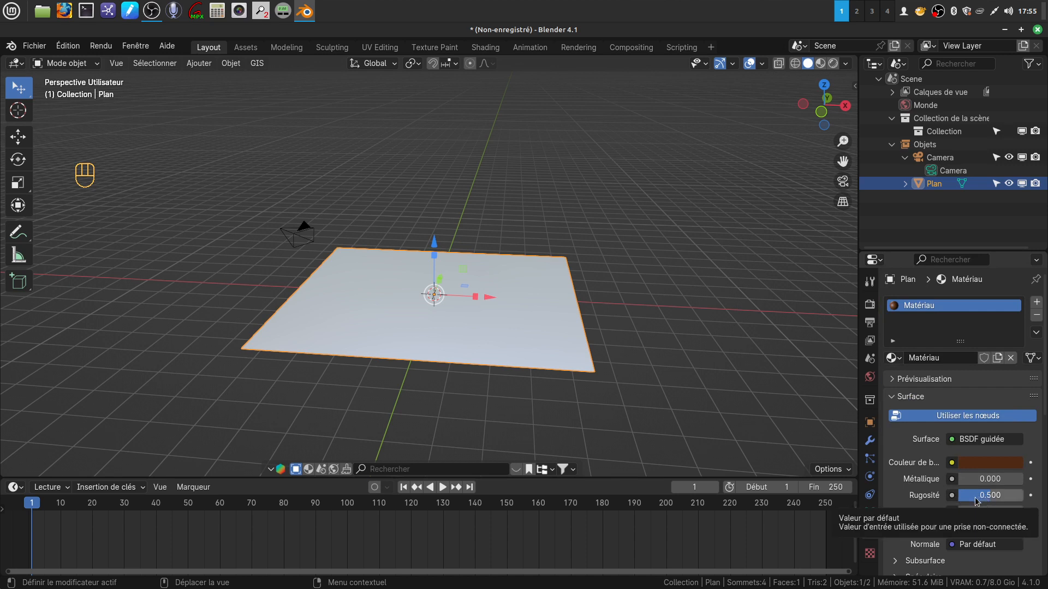
Set the brown material's roughness to 0.242 and its specular IOR level to 0.142.
{"action": "left_click_drag", "start_coordinate": [987, 495], "coordinate": [969, 495]}
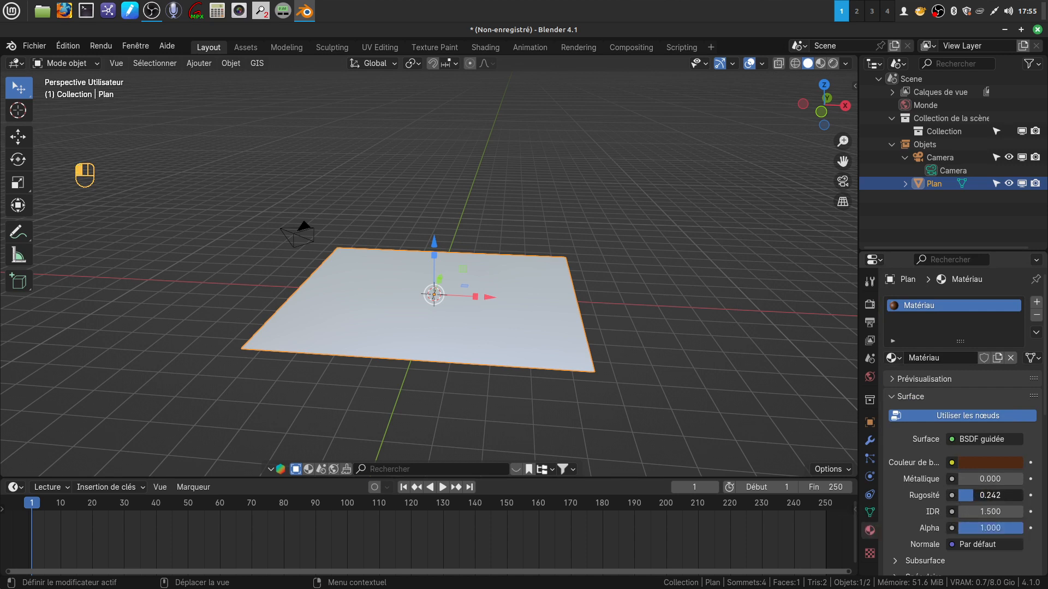
{"action": "scroll", "coordinate": [941, 528], "scroll_direction": "down", "scroll_amount": 2}
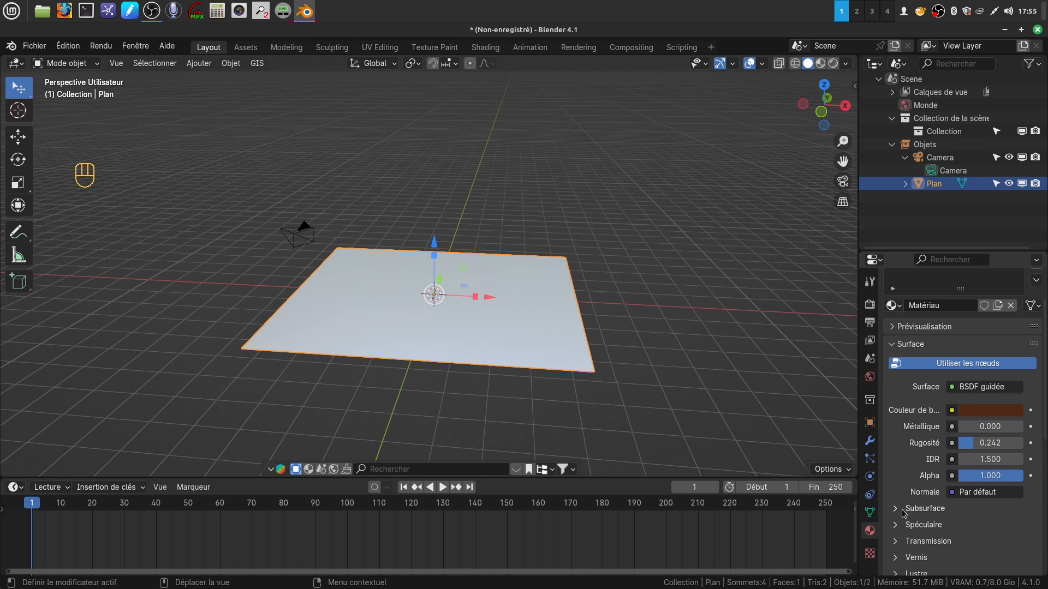
{"action": "left_click", "coordinate": [903, 525]}
{"action": "left_click_drag", "start_coordinate": [1004, 557], "coordinate": [982, 557]}
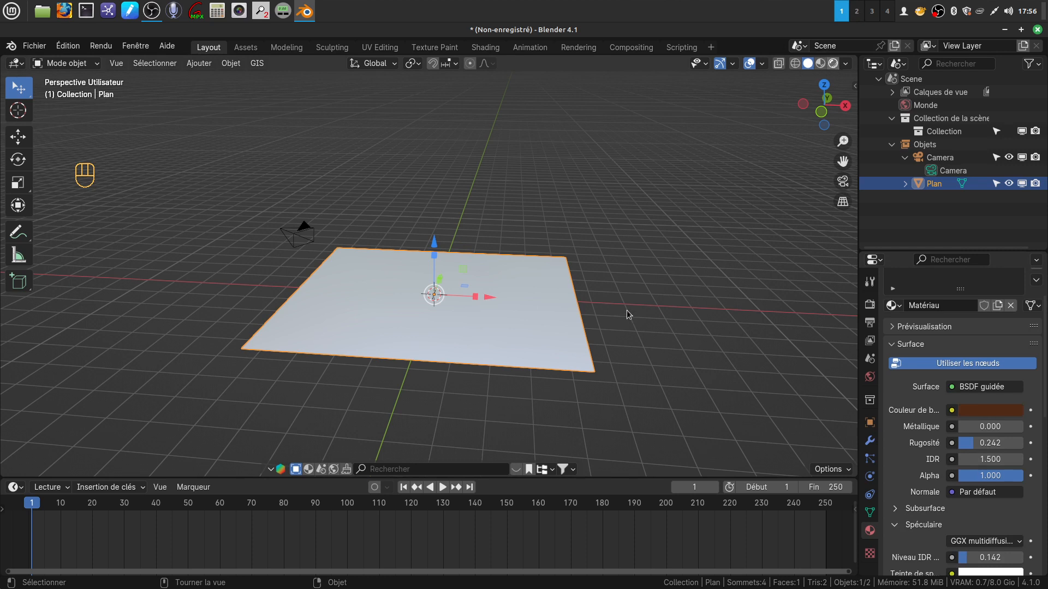
Show the viewport in rendered shading and deselect the plane.
{"action": "left_click", "coordinate": [832, 63]}
{"action": "scroll", "coordinate": [659, 338], "scroll_direction": "up", "scroll_amount": 3}
{"action": "mouse_move", "coordinate": [659, 336]}
{"action": "middle_mouse_down"}
{"action": "mouse_move", "coordinate": [626, 328]}
{"action": "mouse_move", "coordinate": [699, 326]}
{"action": "mouse_move", "coordinate": [663, 335]}
{"action": "mouse_move", "coordinate": [676, 335]}
{"action": "middle_mouse_up"}
{"action": "scroll", "coordinate": [536, 289], "scroll_direction": "down", "scroll_amount": 2}
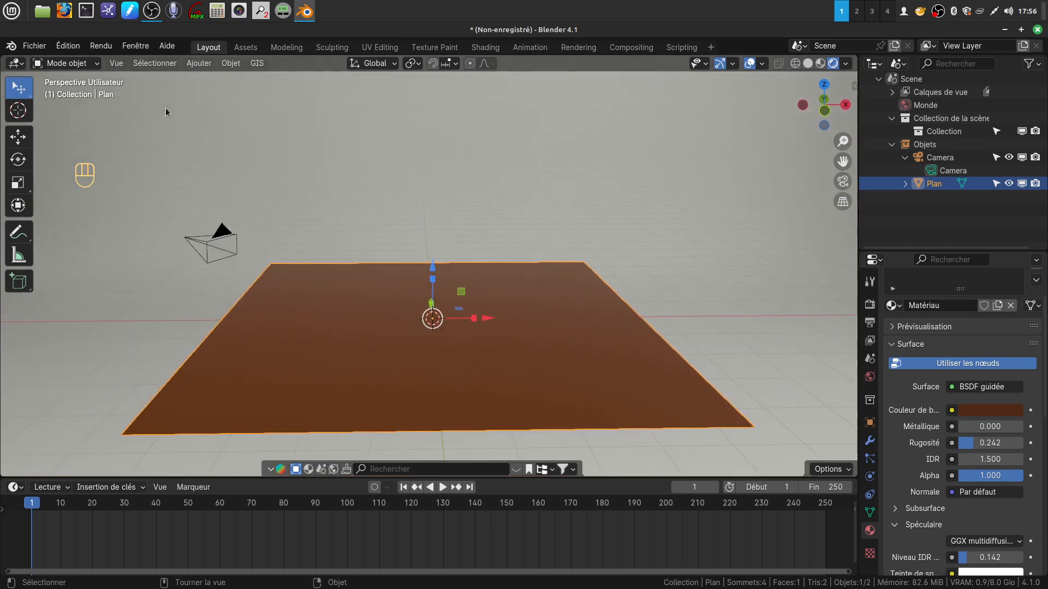
{"action": "left_click", "coordinate": [169, 128]}
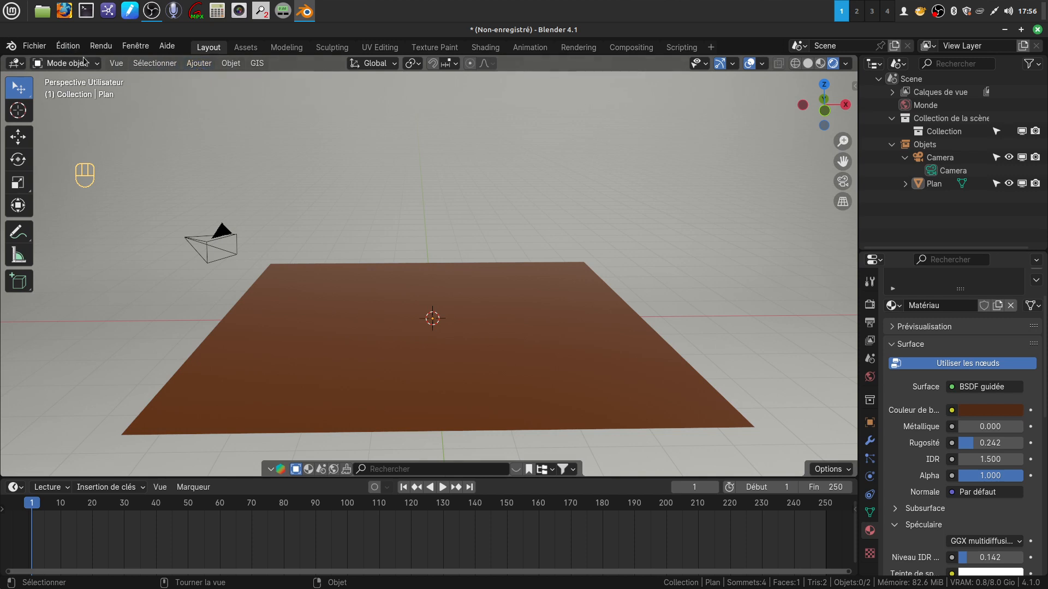
{"action": "left_click", "coordinate": [202, 65]}
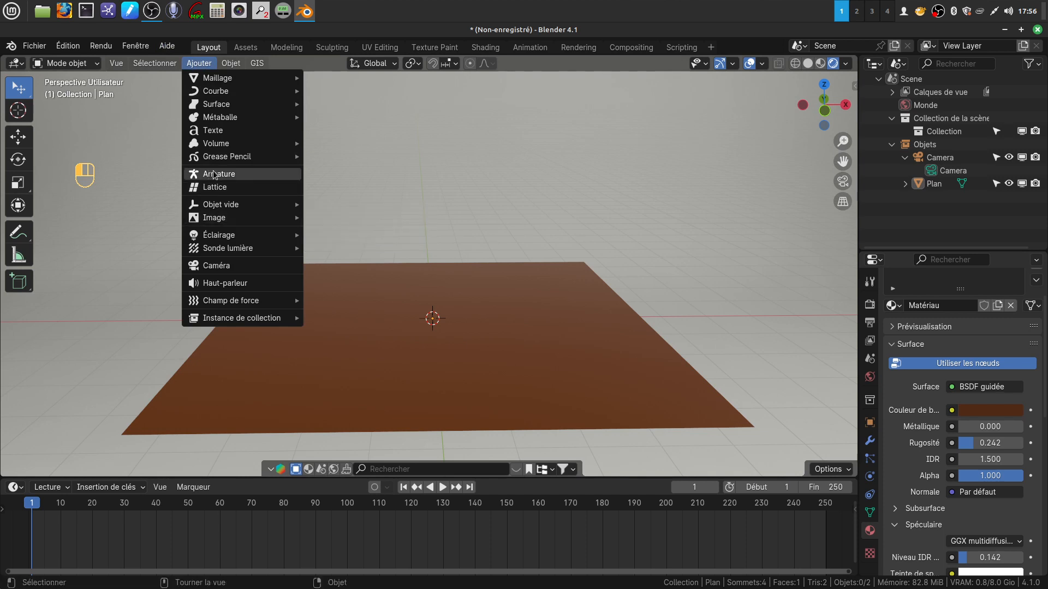
{"action": "mouse_move", "coordinate": [219, 210]}
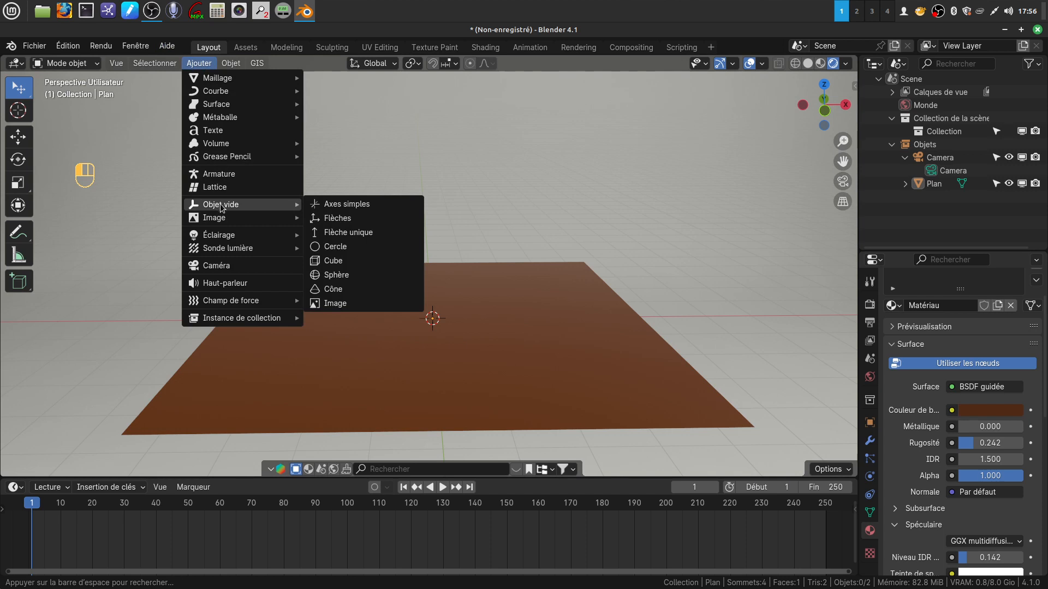
{"action": "left_click", "coordinate": [350, 246]}
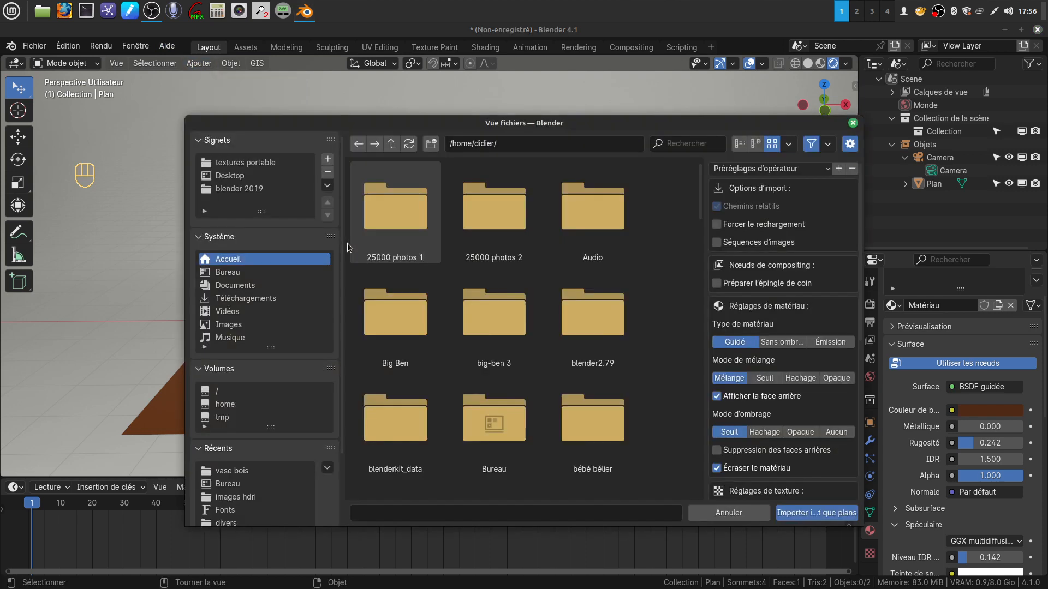
{"action": "left_click", "coordinate": [232, 470]}
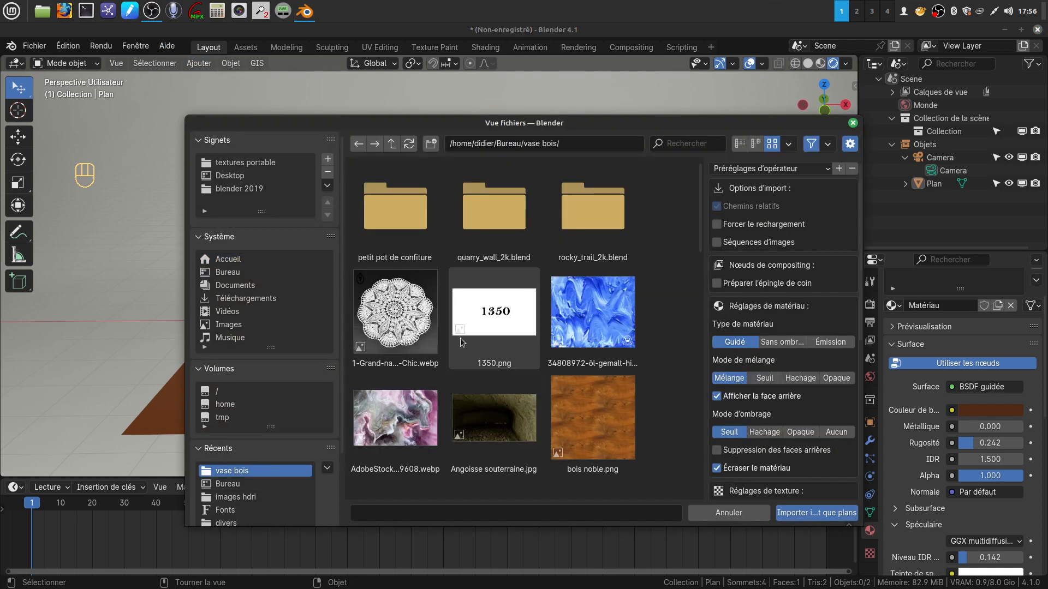
{"action": "scroll", "coordinate": [465, 349], "scroll_direction": "down", "scroll_amount": 5}
{"action": "scroll", "coordinate": [467, 351], "scroll_direction": "down", "scroll_amount": 7}
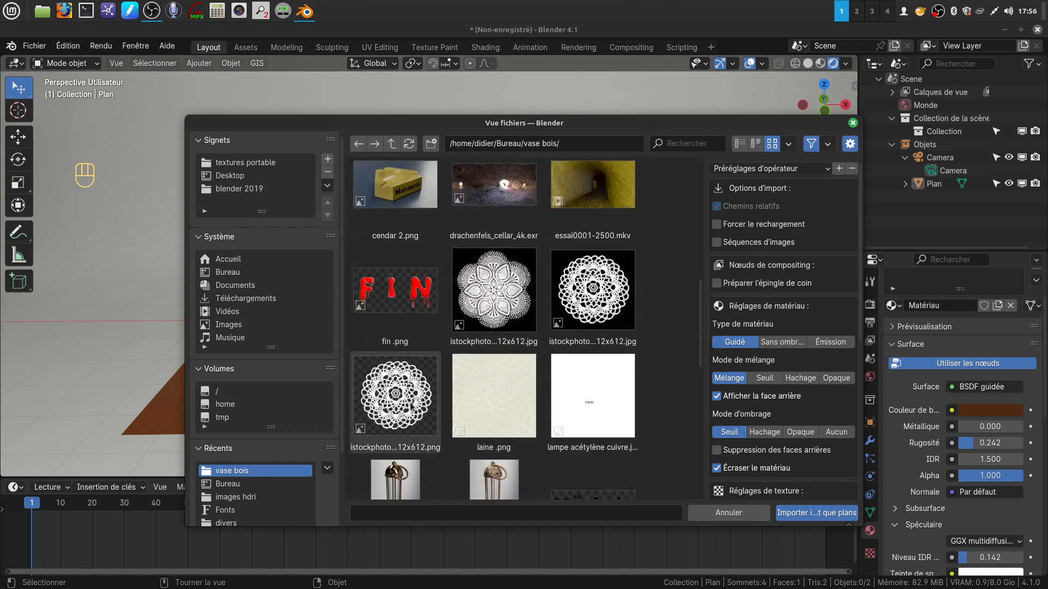
{"action": "left_click", "coordinate": [406, 406]}
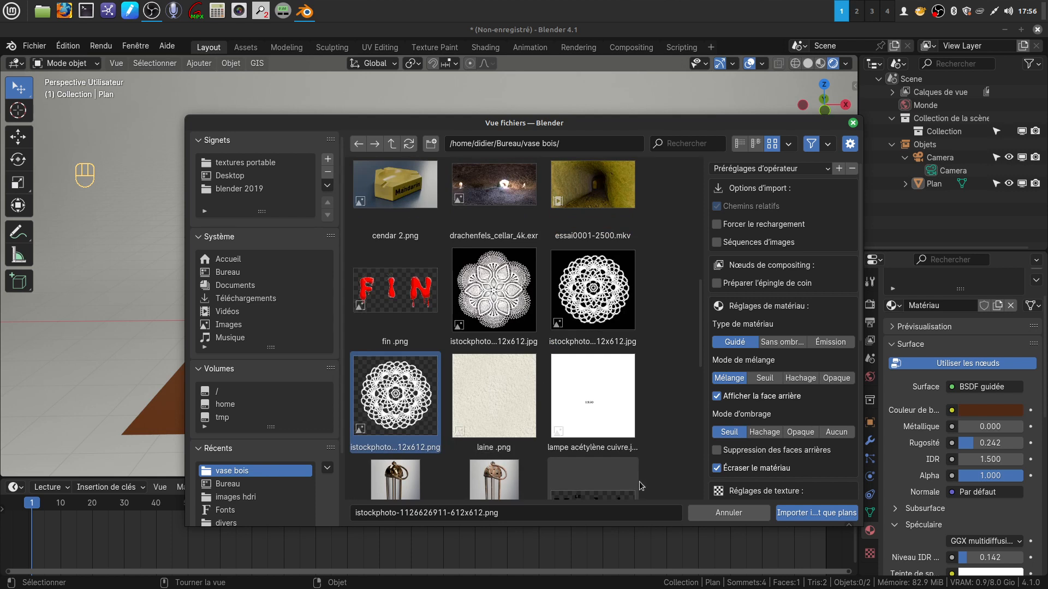
{"action": "left_click", "coordinate": [797, 514]}
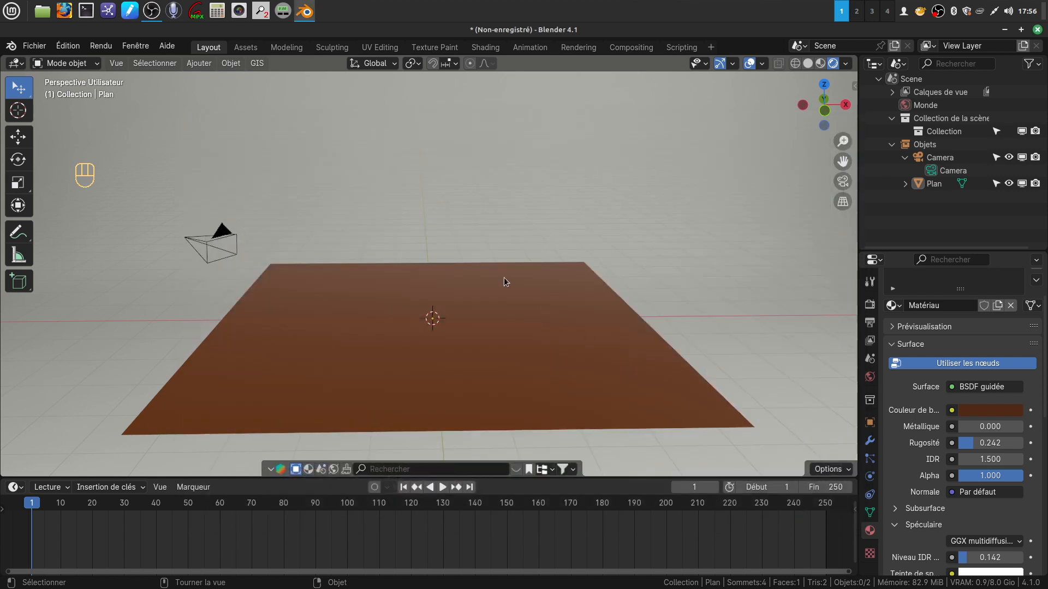
Rotate the doily image plane 90° about the Y axis so it lies flat, and scale it up about 3 times.
{"action": "middle_click_drag", "start_coordinate": [504, 277], "coordinate": [443, 300]}
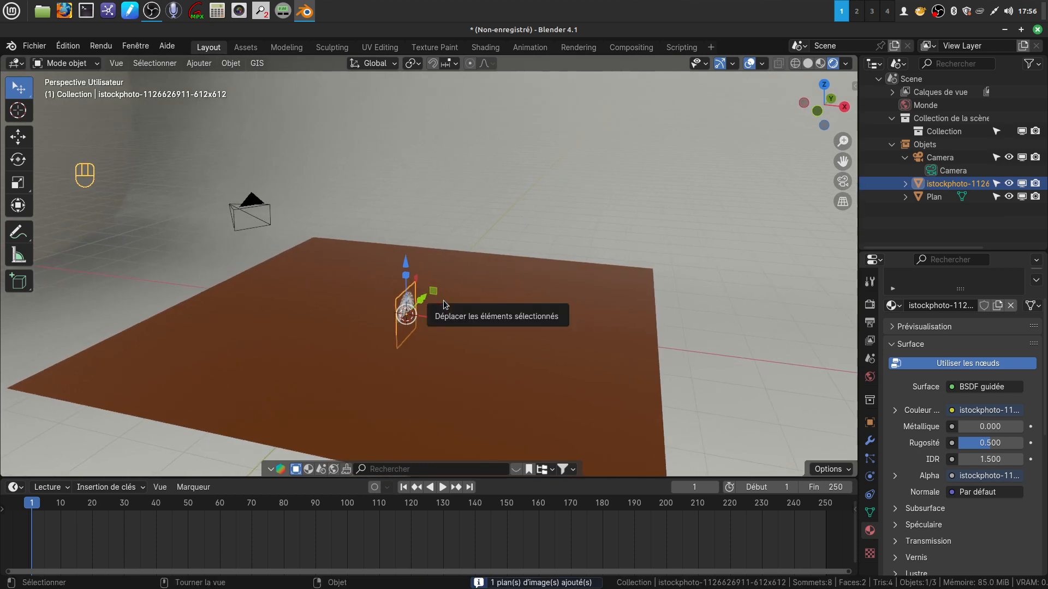
{"action": "type", "text": "ry90"}
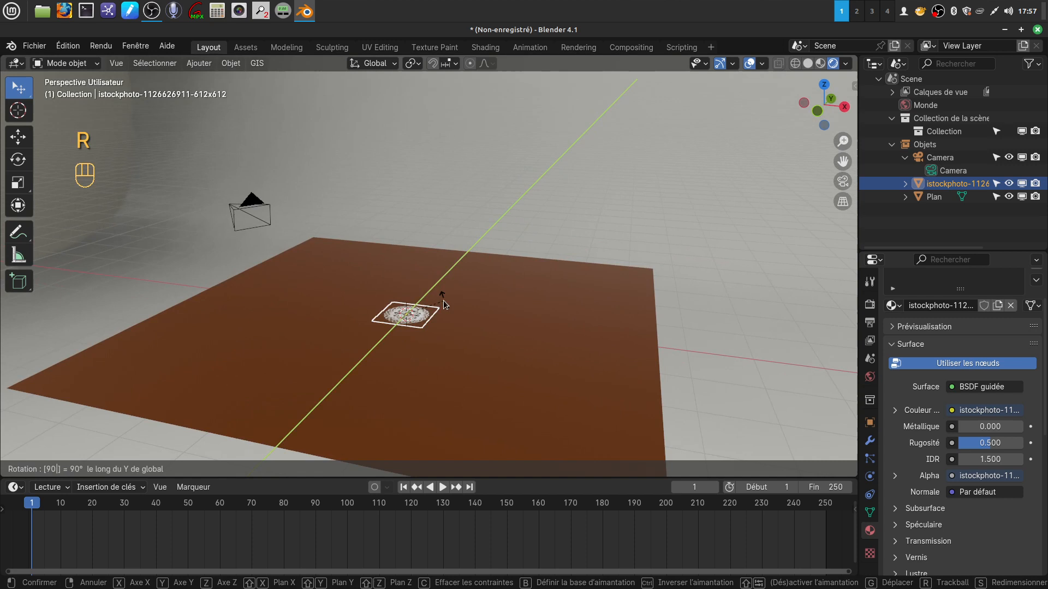
{"action": "left_click", "coordinate": [443, 300]}
{"action": "key", "text": "s"}
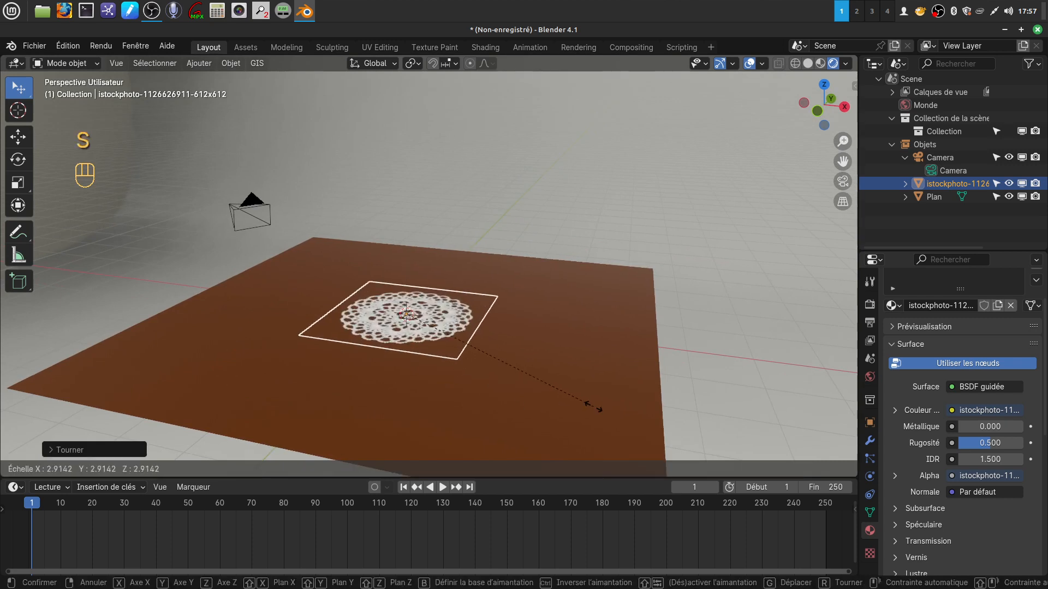
{"action": "left_click", "coordinate": [595, 406]}
Raise the doily slightly along Z so it sits just above the brown plane.
{"action": "middle_click_drag", "start_coordinate": [499, 322], "coordinate": [472, 338]}
{"action": "scroll", "coordinate": [493, 326], "scroll_direction": "up", "scroll_amount": 2}
{"action": "left_click_drag", "start_coordinate": [404, 283], "coordinate": [403, 284]}
{"action": "middle_click_drag", "start_coordinate": [446, 418], "coordinate": [380, 368]}
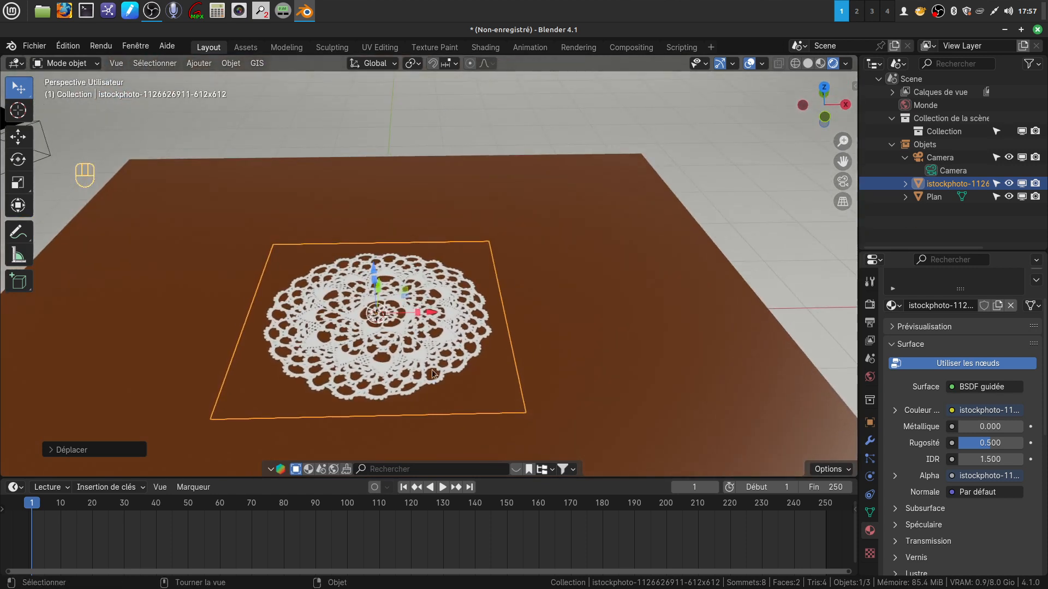
{"action": "key", "text": "ctrl"}
{"action": "right_click", "coordinate": [342, 362]}
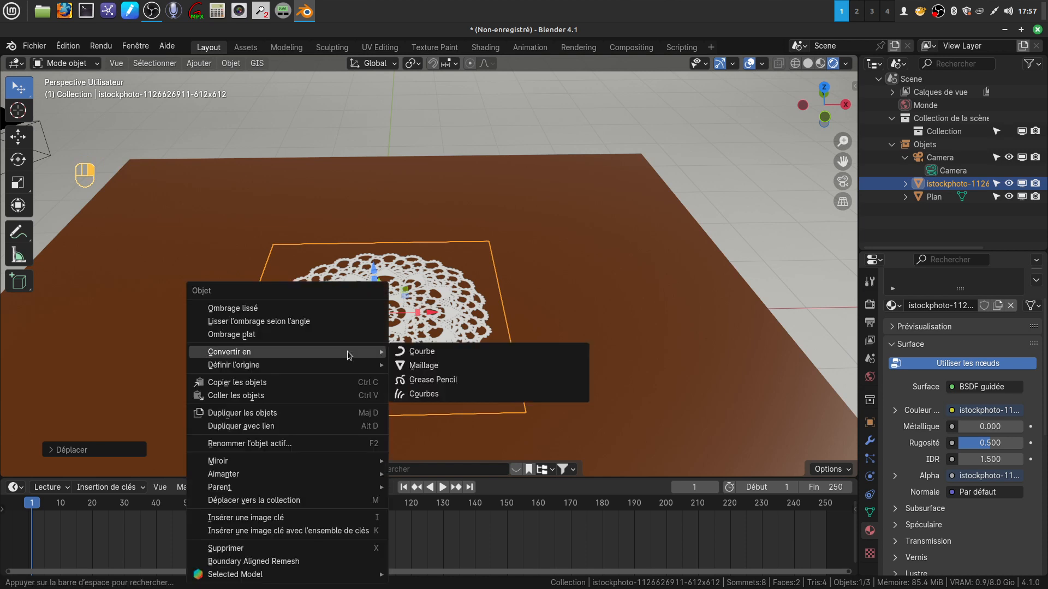
{"action": "left_click", "coordinate": [302, 333]}
{"action": "left_click", "coordinate": [454, 356]}
{"action": "left_click", "coordinate": [448, 351]}
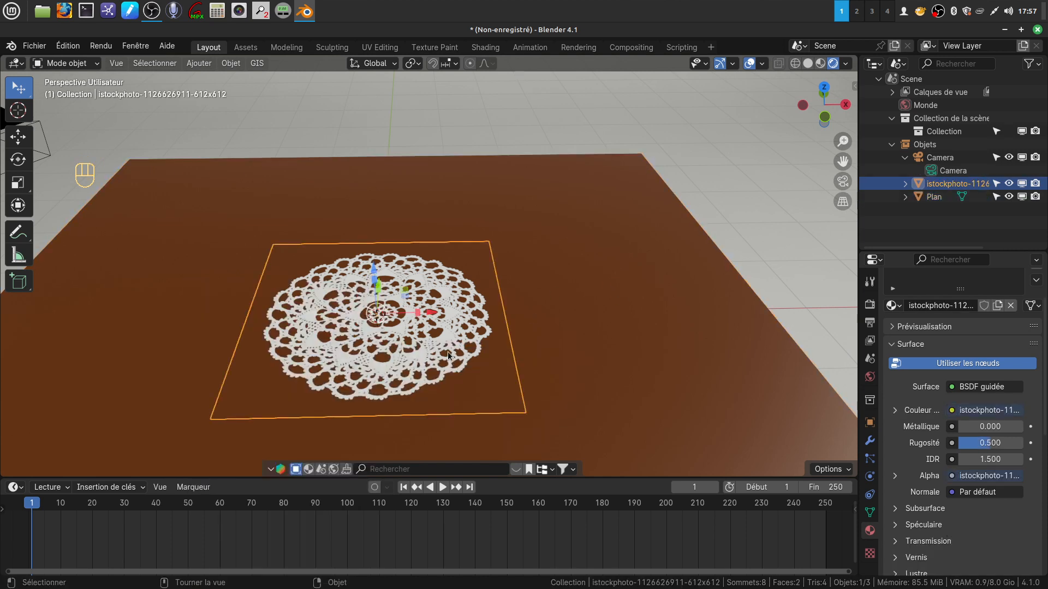
{"action": "right_click", "coordinate": [448, 352]}
{"action": "mouse_move", "coordinate": [447, 351]}
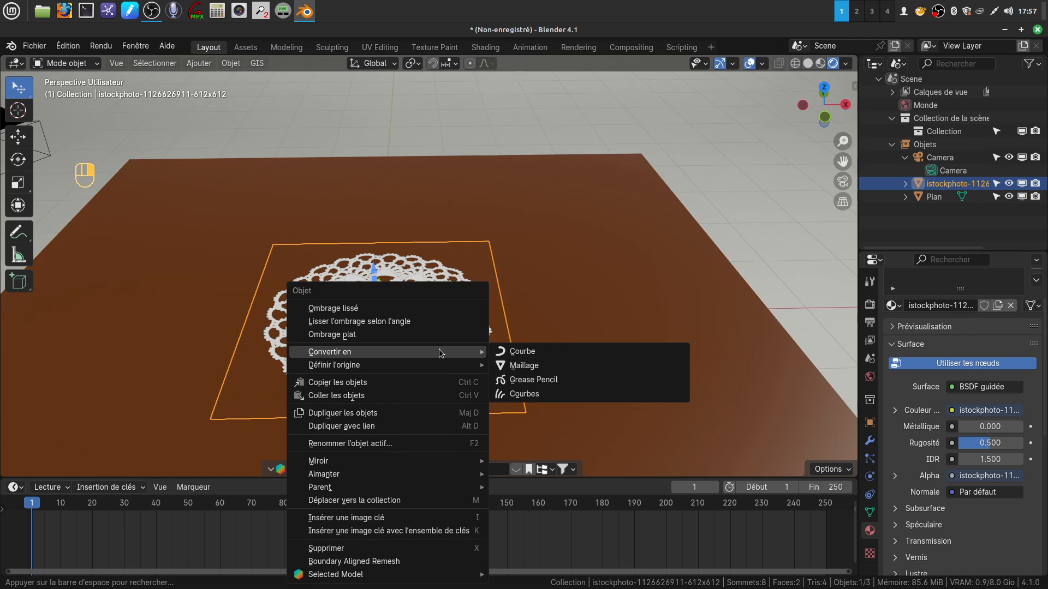
Enter Edit Mode on the doily and subdivide its face with 30 cuts.
{"action": "key", "text": "Tab"}
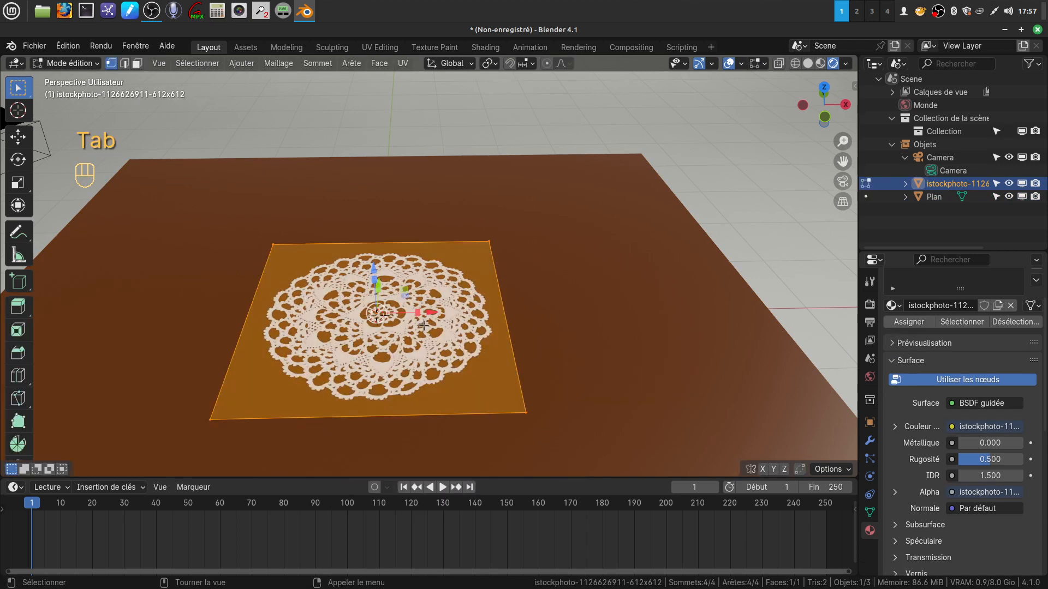
{"action": "right_click", "coordinate": [412, 329]}
{"action": "left_click", "coordinate": [342, 276]}
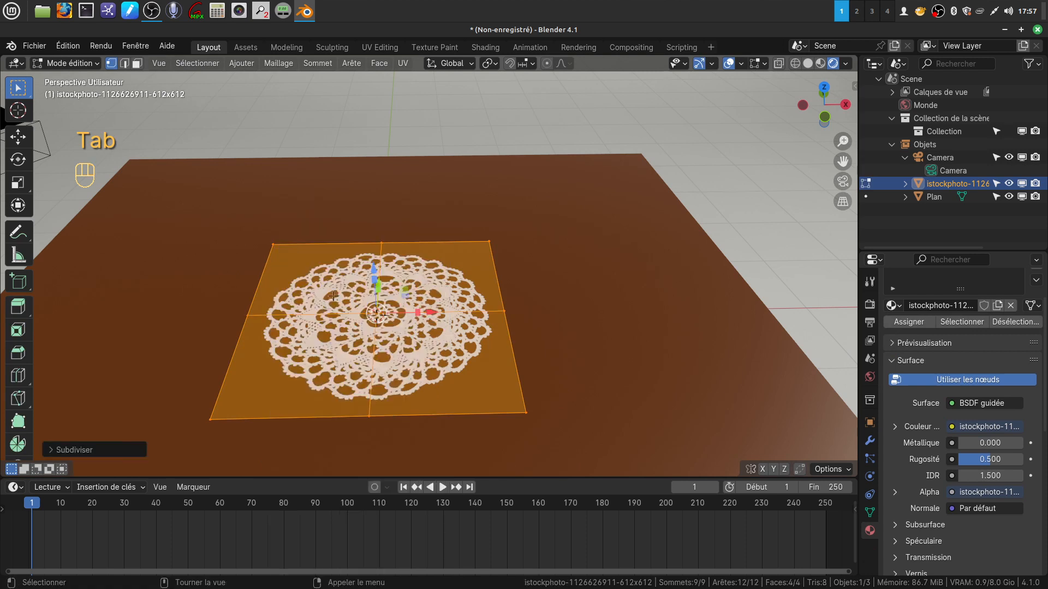
{"action": "left_click", "coordinate": [56, 450]}
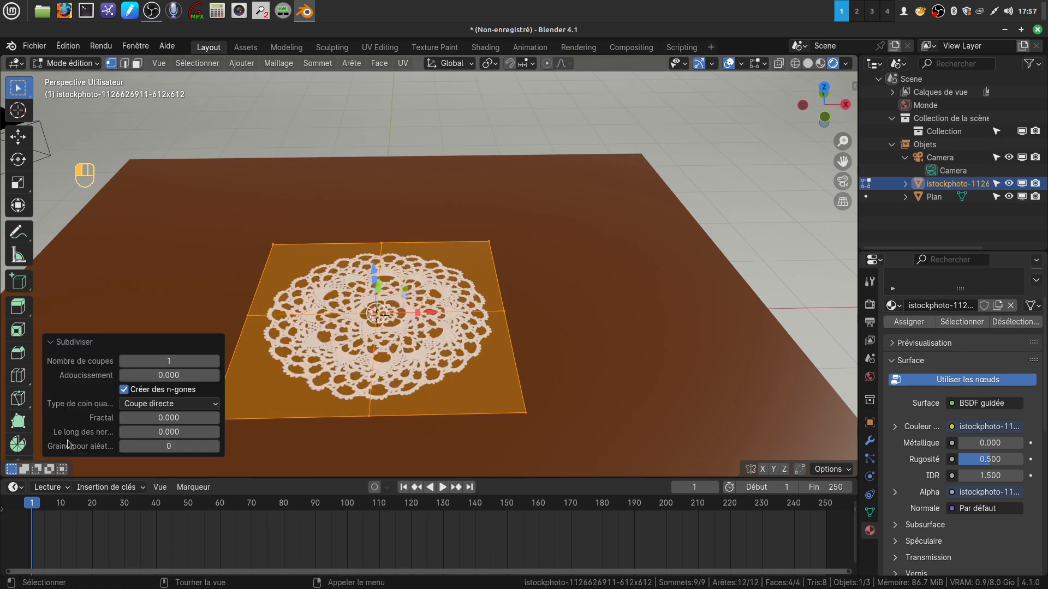
{"action": "left_click_drag", "start_coordinate": [138, 362], "coordinate": [191, 363]}
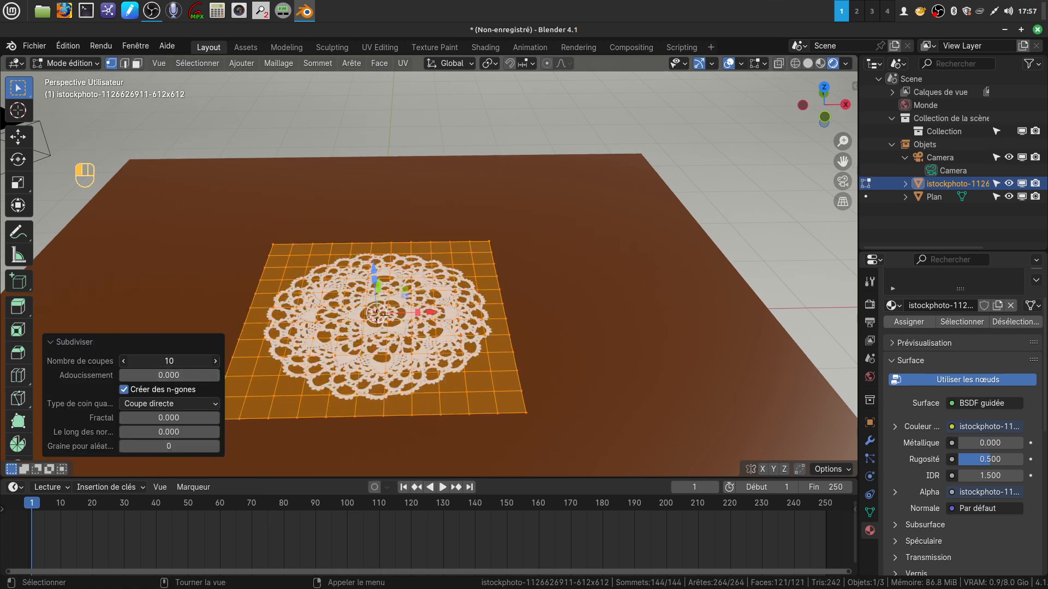
{"action": "left_click", "coordinate": [169, 361]}
{"action": "key", "text": "BackSpace"}
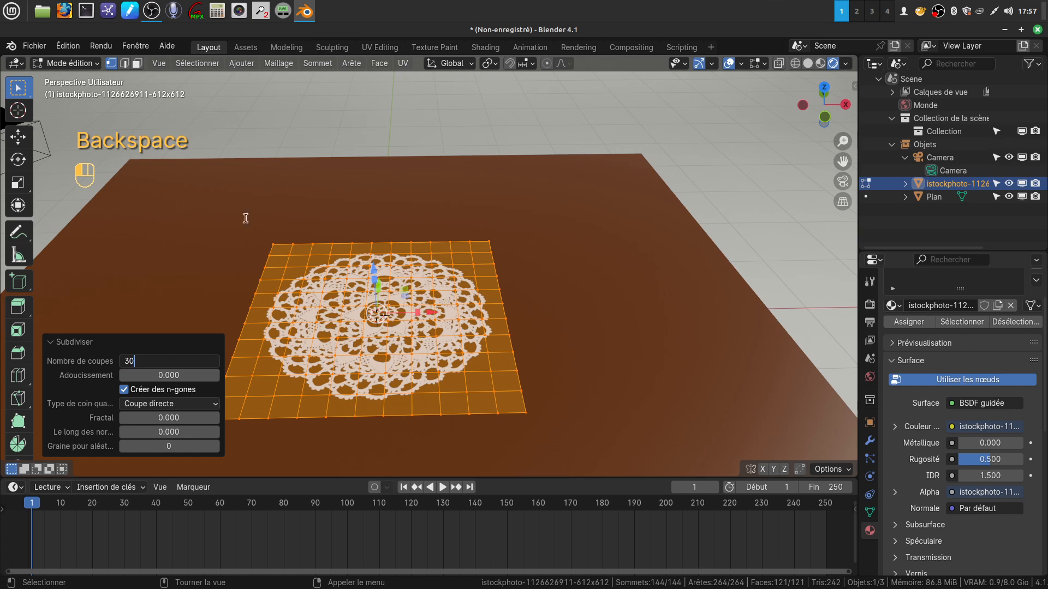
{"action": "key", "text": "Return"}
Select a vertex near the doily's right edge, enable proportional editing, and raise it about 0.026 m along Z.
{"action": "middle_click_drag", "start_coordinate": [346, 364], "coordinate": [409, 363]}
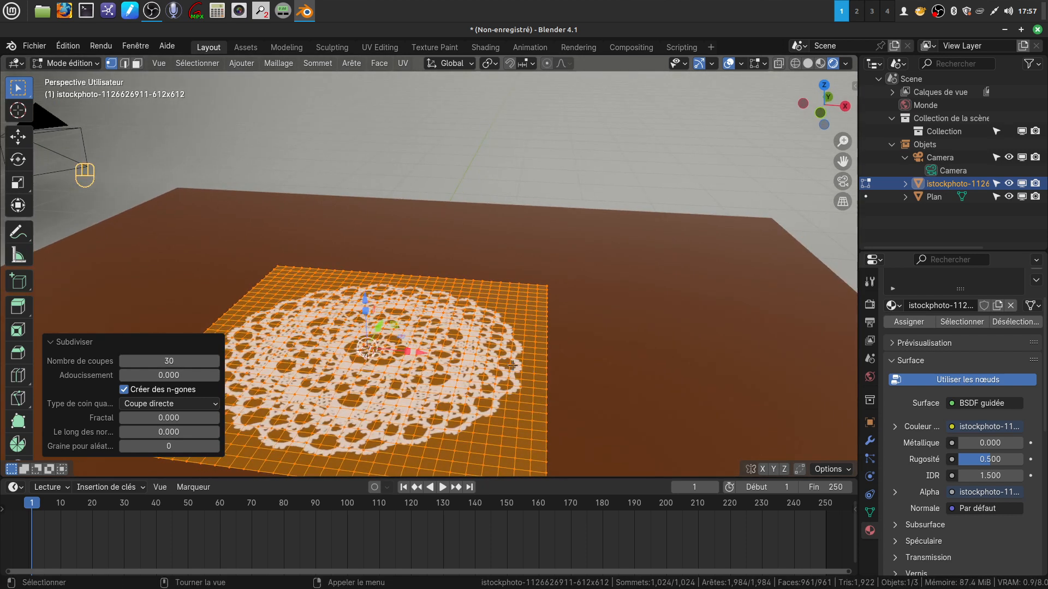
{"action": "left_click", "coordinate": [500, 346]}
{"action": "middle_click_drag", "start_coordinate": [505, 366], "coordinate": [436, 142]}
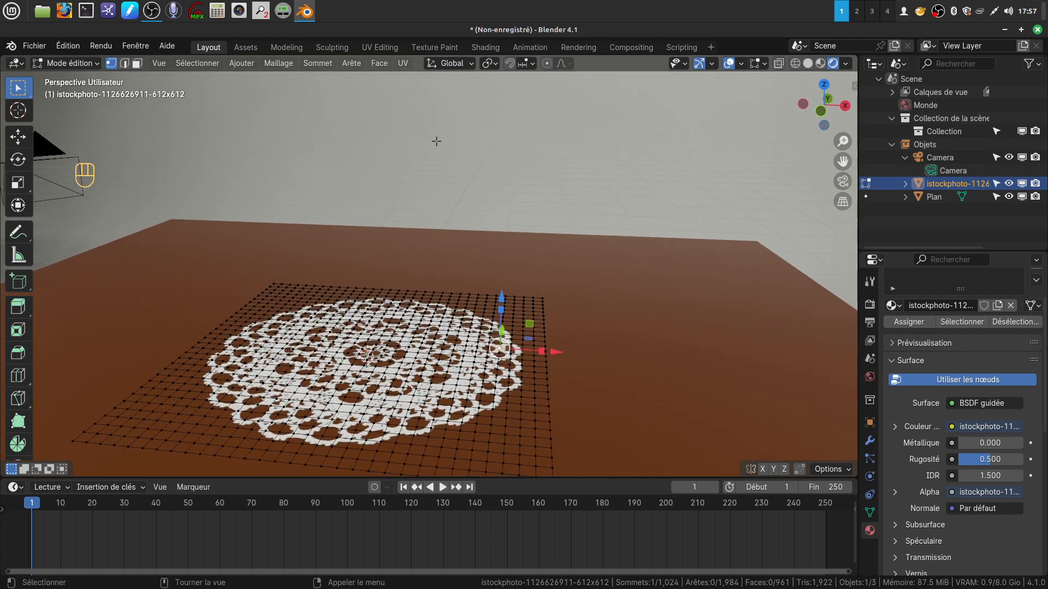
{"action": "left_click", "coordinate": [546, 63]}
{"action": "left_click_drag", "start_coordinate": [502, 294], "coordinate": [494, 295]}
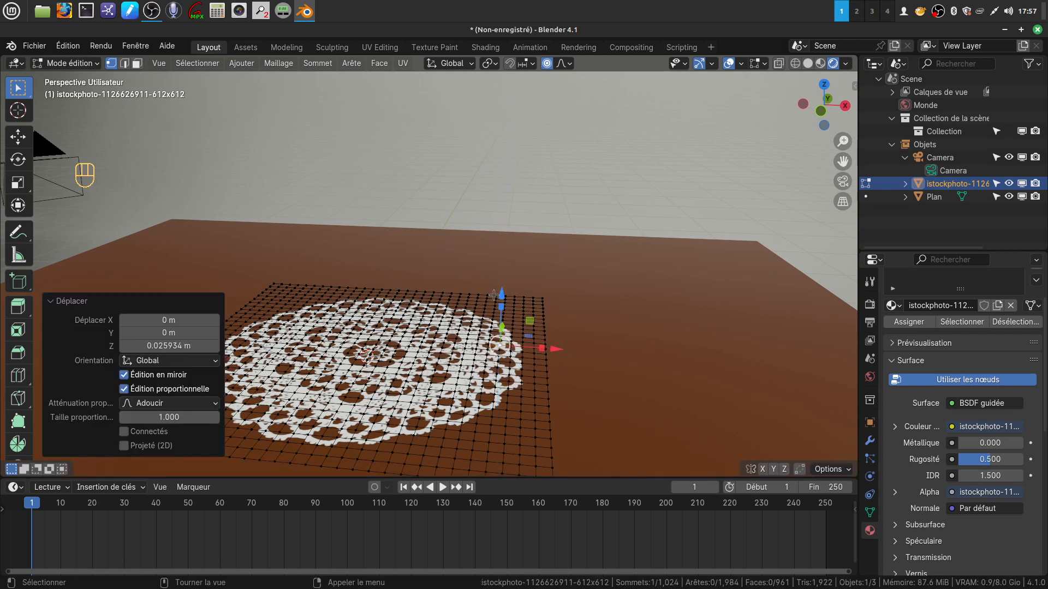
Raise a vertex near the doily's left edge about 0.041 m along Z with proportional editing, and return to Object Mode.
{"action": "left_click", "coordinate": [261, 346]}
{"action": "left_click_drag", "start_coordinate": [255, 296], "coordinate": [278, 286]}
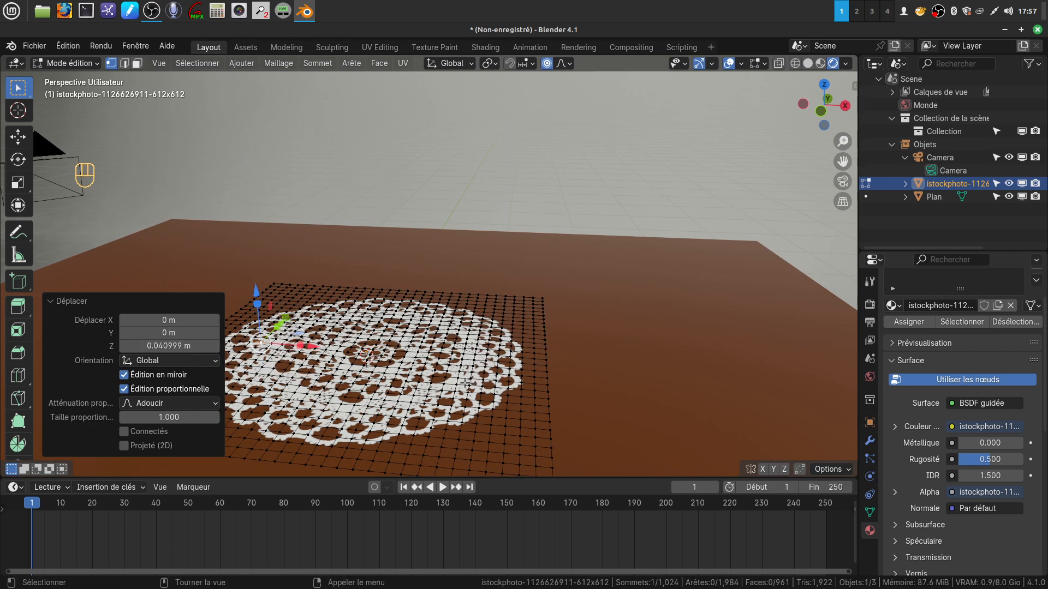
{"action": "key", "text": "Tab"}
{"action": "scroll", "coordinate": [438, 404], "scroll_direction": "up", "scroll_amount": 2}
{"action": "middle_click_drag", "start_coordinate": [439, 402], "coordinate": [475, 313]}
{"action": "scroll", "coordinate": [432, 357], "scroll_direction": "up", "scroll_amount": 2}
{"action": "middle_click_drag", "start_coordinate": [431, 357], "coordinate": [445, 321]}
{"action": "middle_click_drag", "start_coordinate": [445, 323], "coordinate": [433, 303], "text": "shift"}
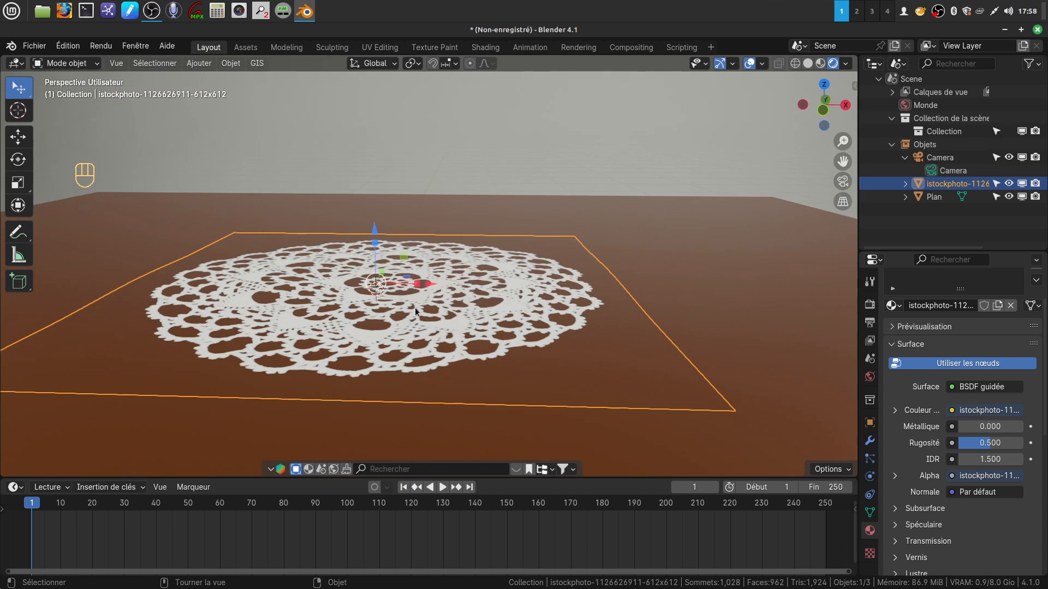
Select the doily's entire mesh in Edit Mode and extrude it with virtually no offset.
{"action": "key", "text": "Tab"}
{"action": "key", "text": "a"}
{"action": "key", "text": "a"}
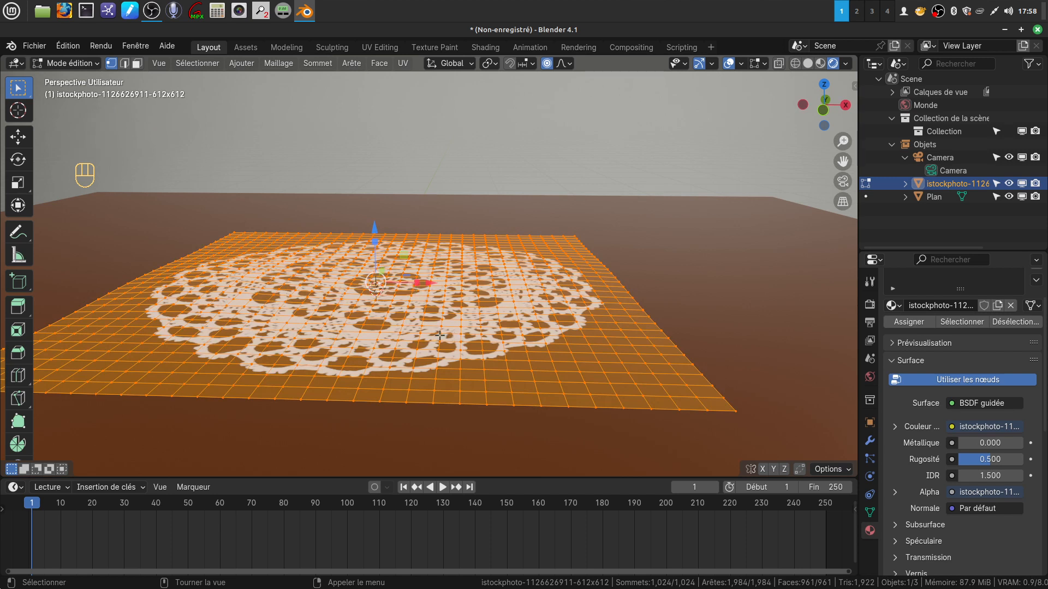
{"action": "key", "text": "e"}
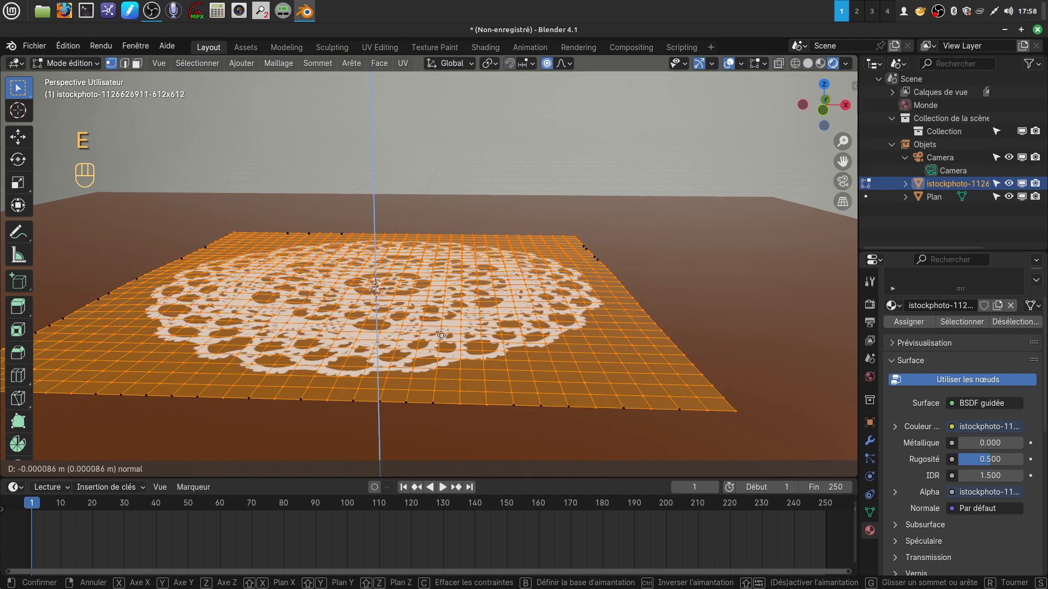
{"action": "left_click", "coordinate": [440, 334]}
Turn off proportional editing and move the extruded layer up about 0.011 m along Z to give the doily thickness.
{"action": "left_click_drag", "start_coordinate": [373, 221], "coordinate": [376, 225]}
{"action": "left_click", "coordinate": [547, 64]}
{"action": "left_click_drag", "start_coordinate": [376, 224], "coordinate": [373, 226]}
{"action": "middle_click_drag", "start_coordinate": [606, 359], "coordinate": [571, 368]}
{"action": "scroll", "coordinate": [577, 428], "scroll_direction": "down", "scroll_amount": 4}
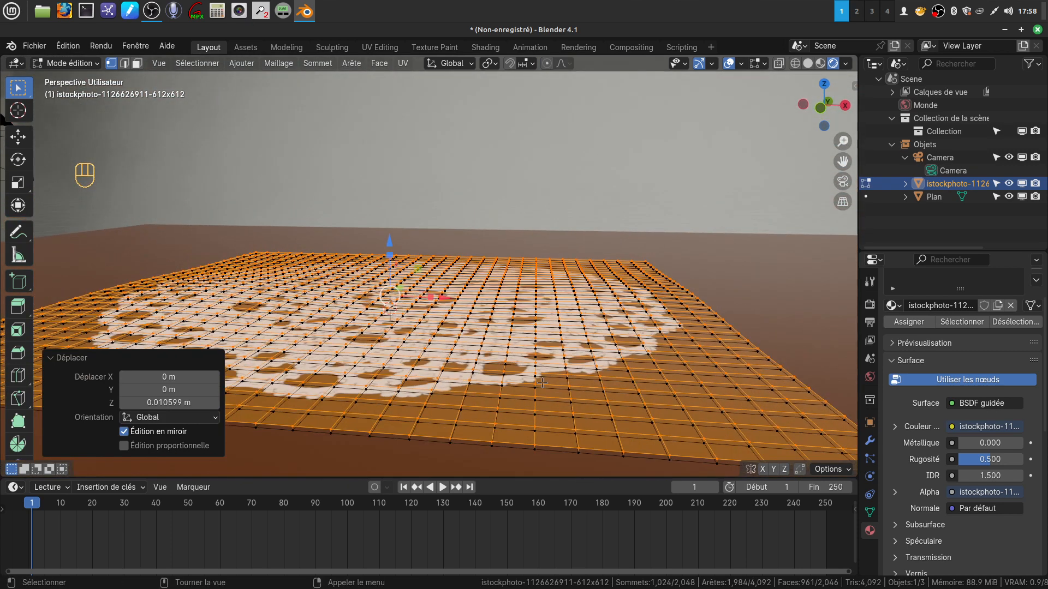
Return to Object Mode and deselect the doily.
{"action": "key", "text": "Tab"}
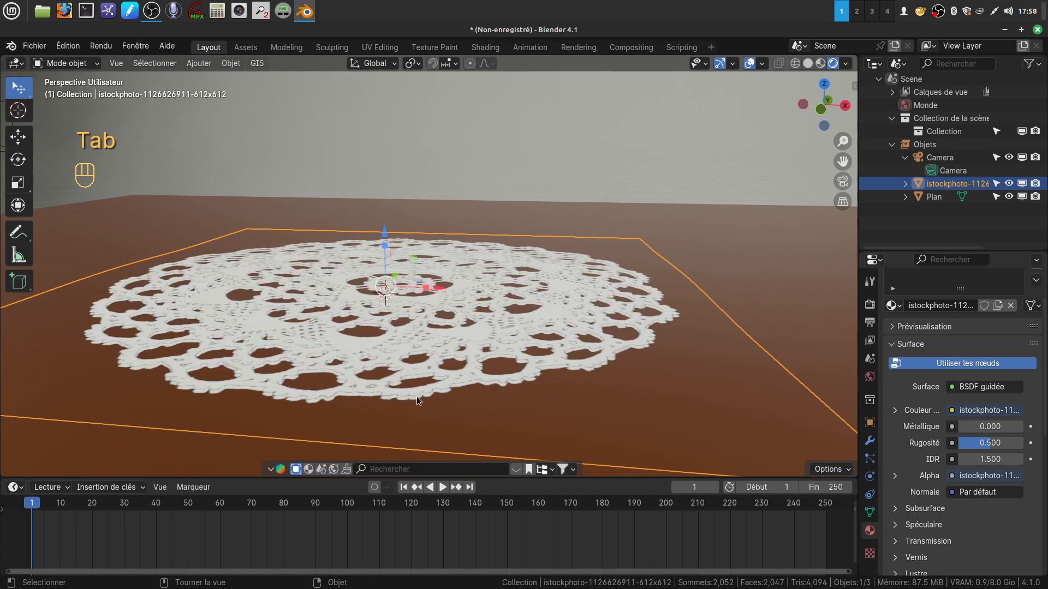
{"action": "middle_click_drag", "start_coordinate": [479, 382], "coordinate": [492, 406]}
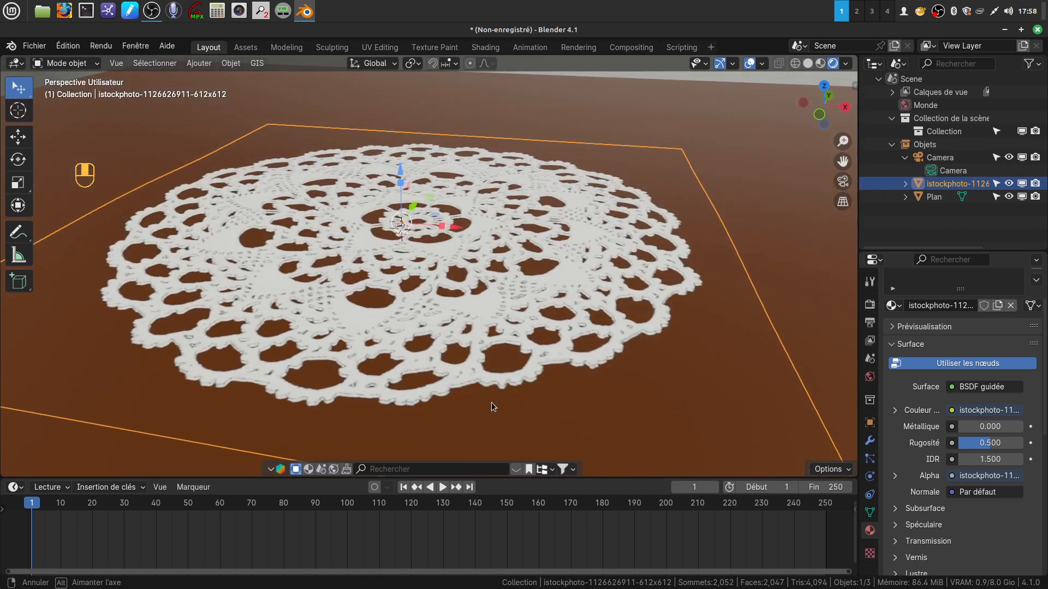
{"action": "scroll", "coordinate": [491, 402], "scroll_direction": "down", "scroll_amount": 5}
{"action": "middle_click_drag", "start_coordinate": [482, 368], "coordinate": [487, 366]}
{"action": "left_click", "coordinate": [665, 126]}
{"action": "middle_click_drag", "start_coordinate": [560, 310], "coordinate": [494, 334]}
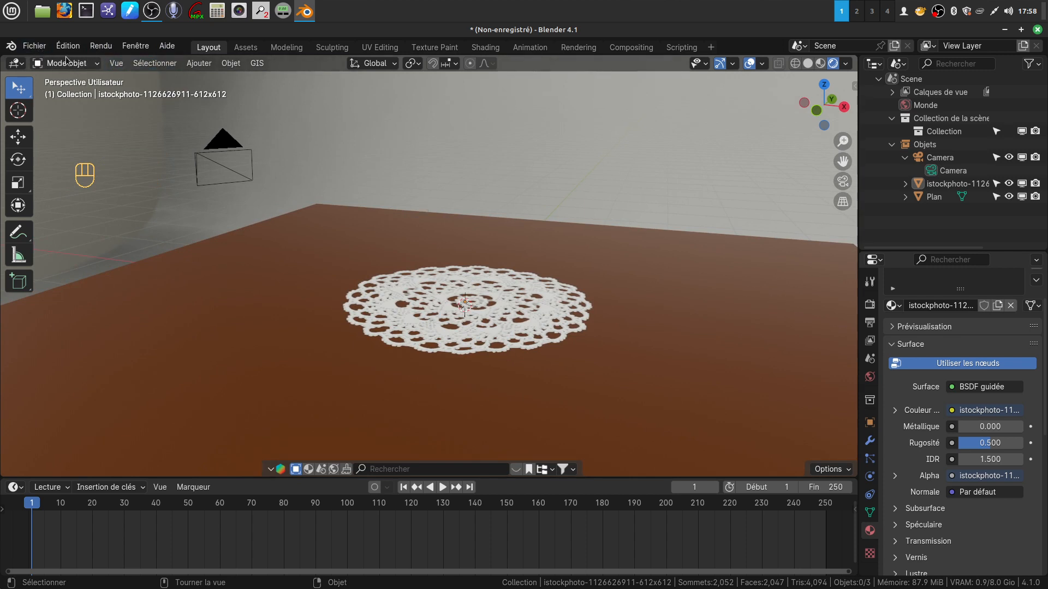
Start appending from another Blender file and open the "blender 2019" folder on the desktop (Bureau).
{"action": "left_click", "coordinate": [35, 49]}
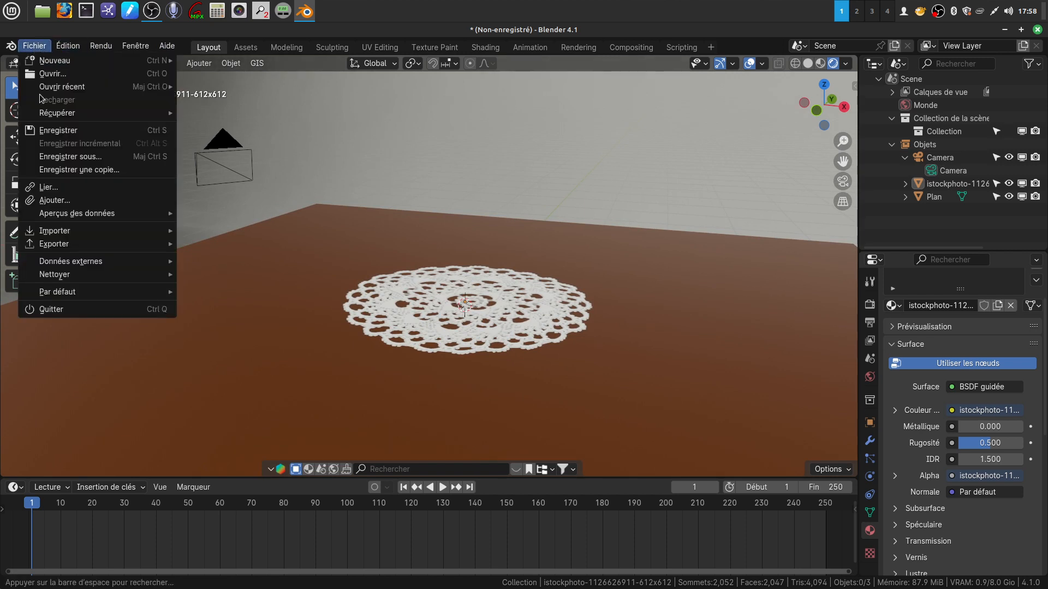
{"action": "left_click", "coordinate": [54, 201]}
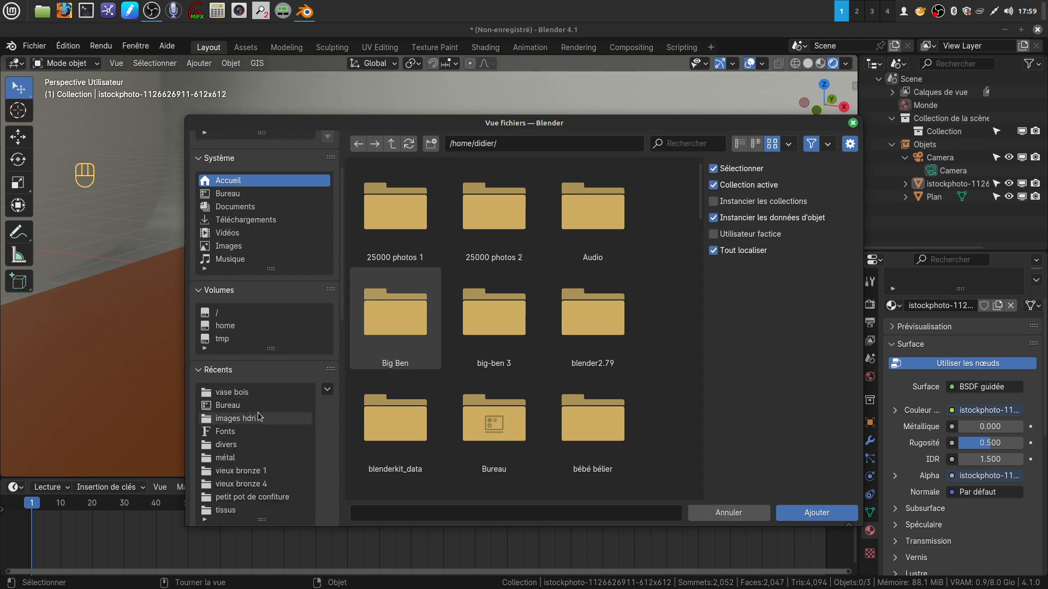
{"action": "scroll", "coordinate": [261, 411], "scroll_direction": "down", "scroll_amount": 1}
{"action": "scroll", "coordinate": [264, 411], "scroll_direction": "up", "scroll_amount": 4}
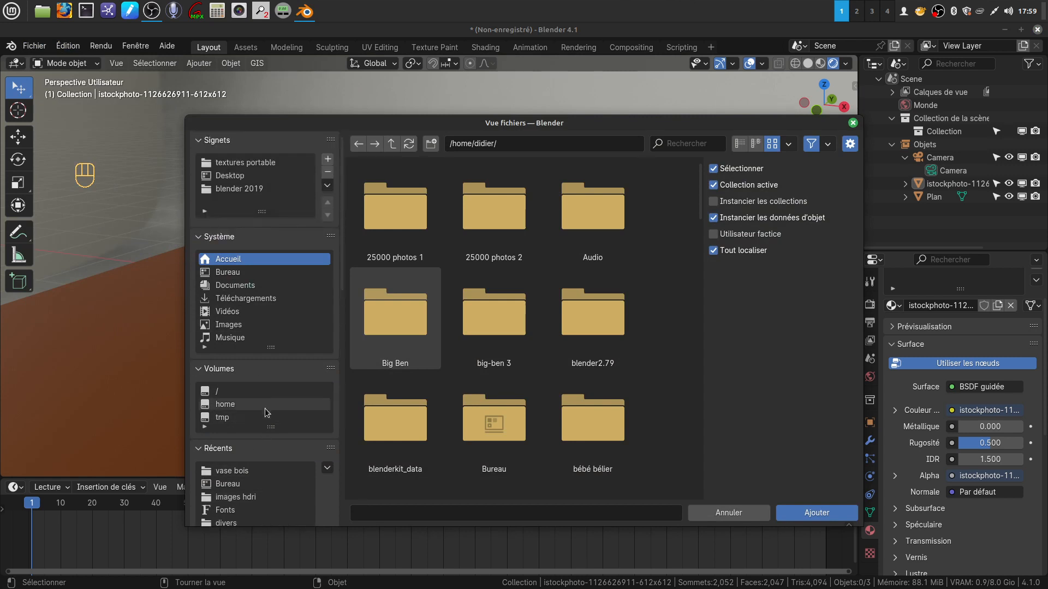
{"action": "left_click", "coordinate": [241, 271]}
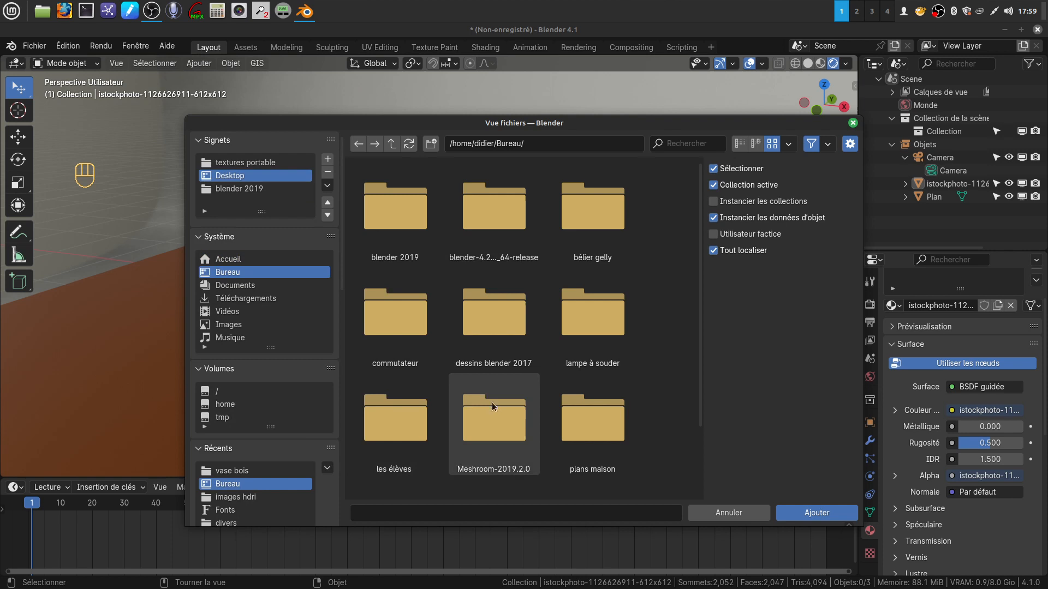
{"action": "scroll", "coordinate": [576, 330], "scroll_direction": "down", "scroll_amount": 3}
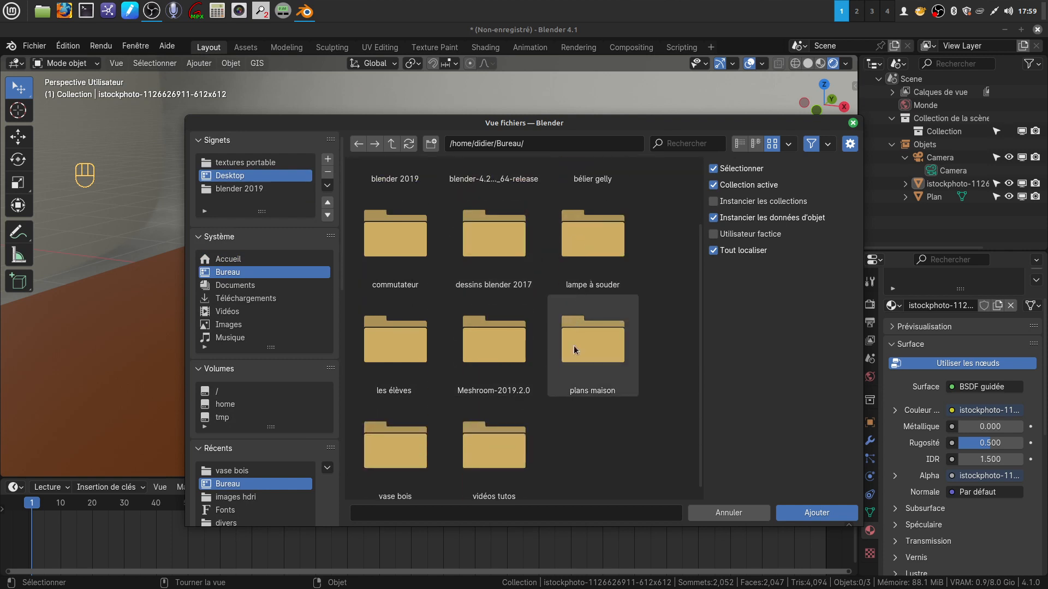
{"action": "scroll", "coordinate": [546, 371], "scroll_direction": "up", "scroll_amount": 3}
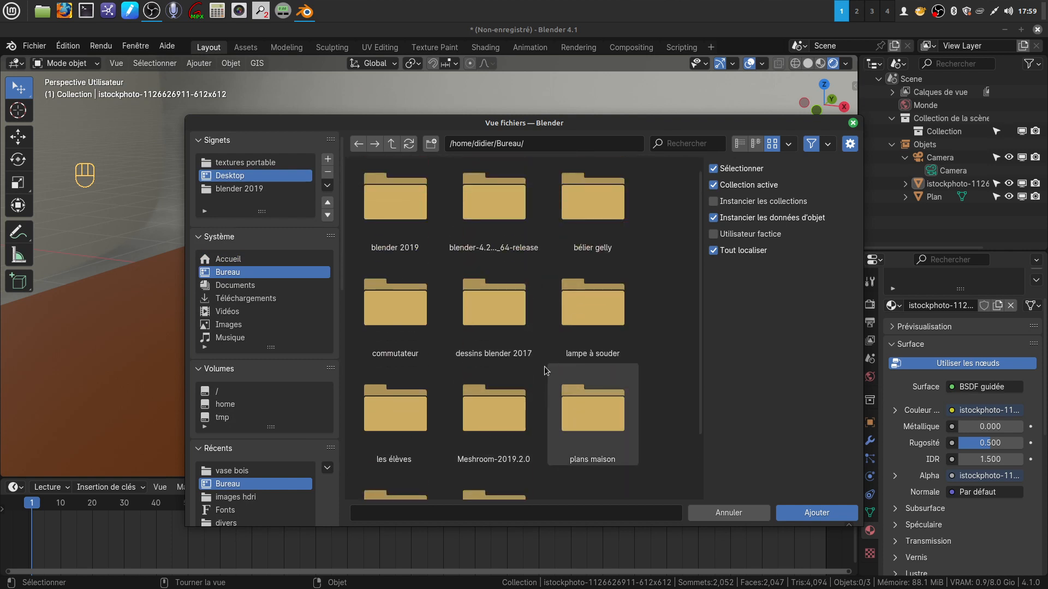
{"action": "double_click", "coordinate": [396, 218]}
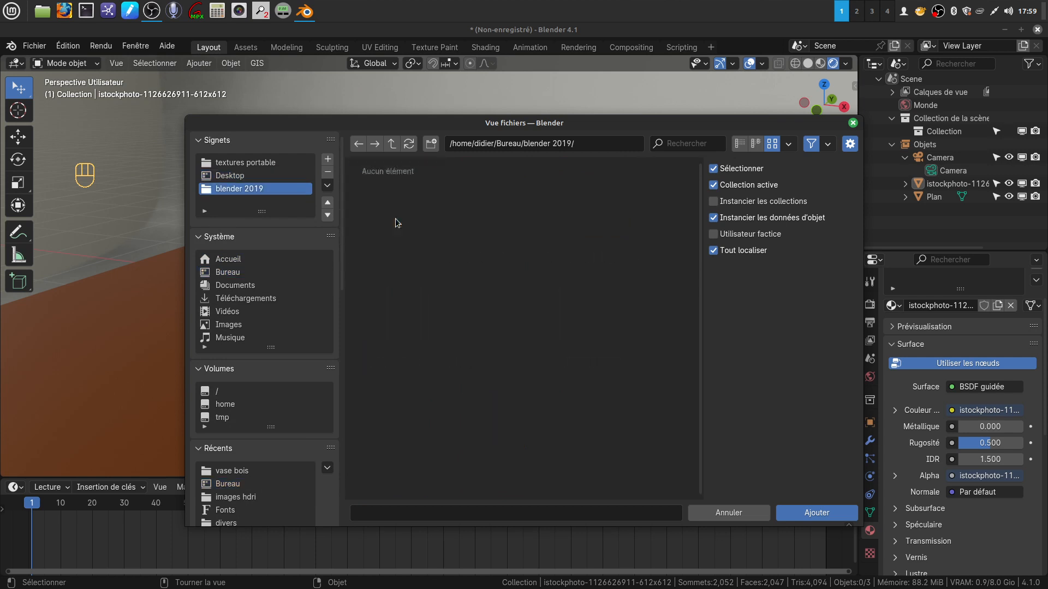
Find vase bois.blend in the folder and open it to browse its data.
{"action": "scroll", "coordinate": [493, 415], "scroll_direction": "down", "scroll_amount": 10}
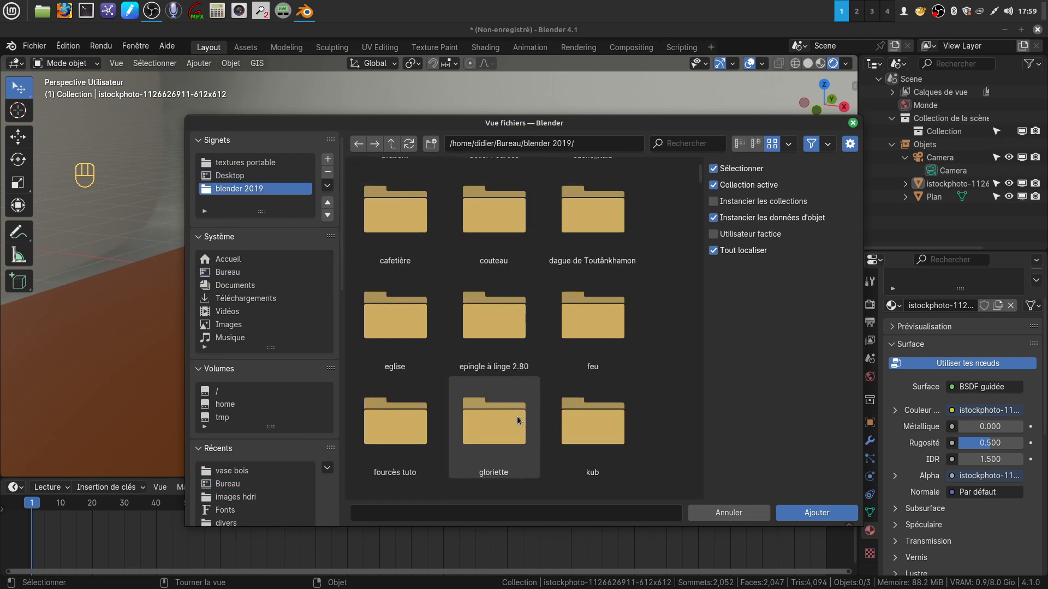
{"action": "scroll", "coordinate": [517, 420], "scroll_direction": "down", "scroll_amount": 11}
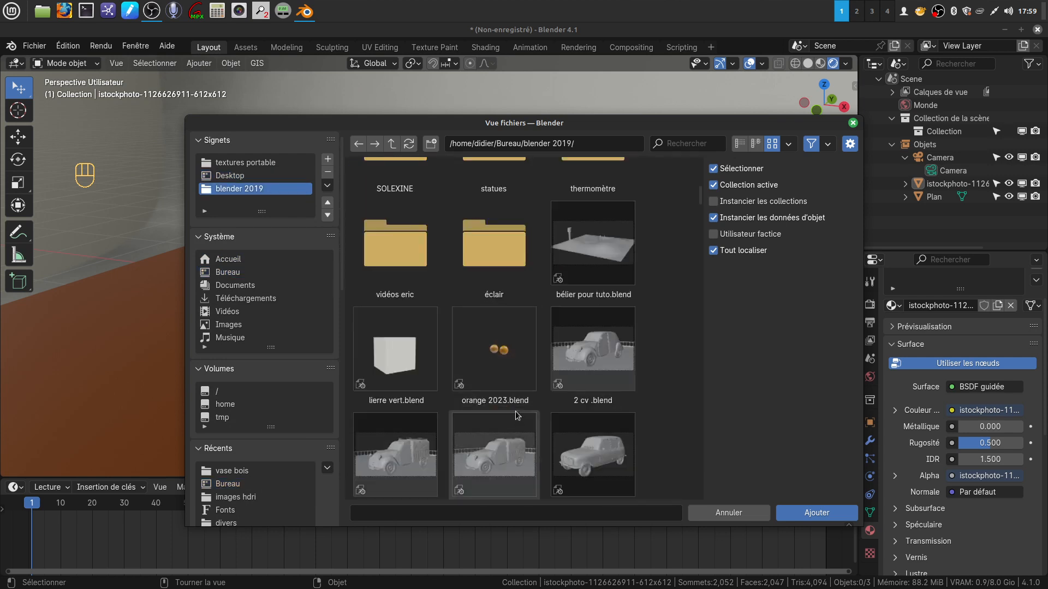
{"action": "scroll", "coordinate": [517, 406], "scroll_direction": "down", "scroll_amount": 8}
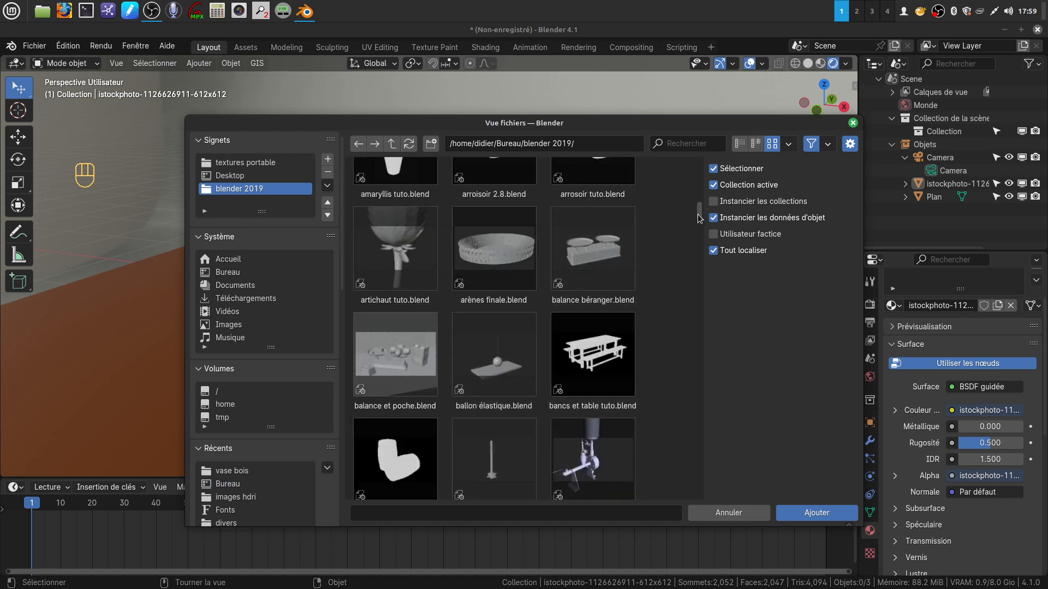
{"action": "left_click_drag", "start_coordinate": [699, 219], "coordinate": [702, 512]}
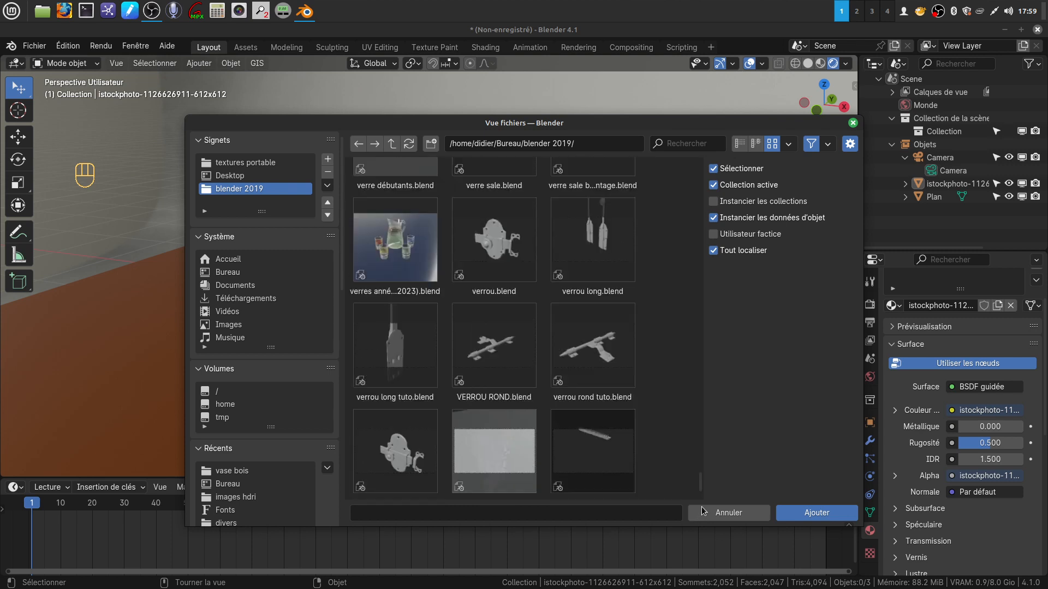
{"action": "scroll", "coordinate": [625, 436], "scroll_direction": "down", "scroll_amount": 2}
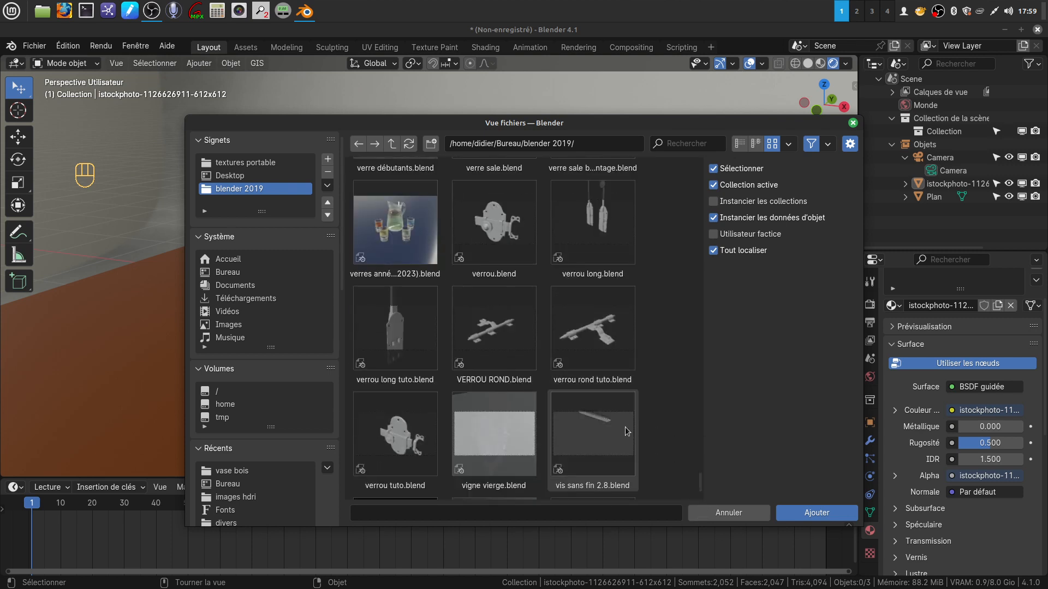
{"action": "scroll", "coordinate": [625, 435], "scroll_direction": "down", "scroll_amount": 1}
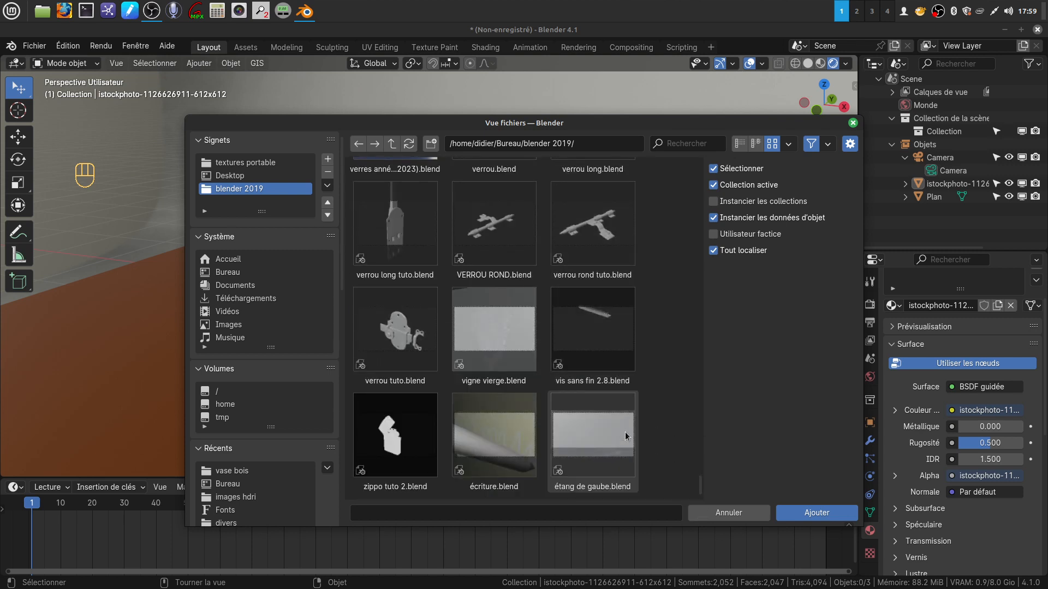
{"action": "scroll", "coordinate": [645, 456], "scroll_direction": "up", "scroll_amount": 3}
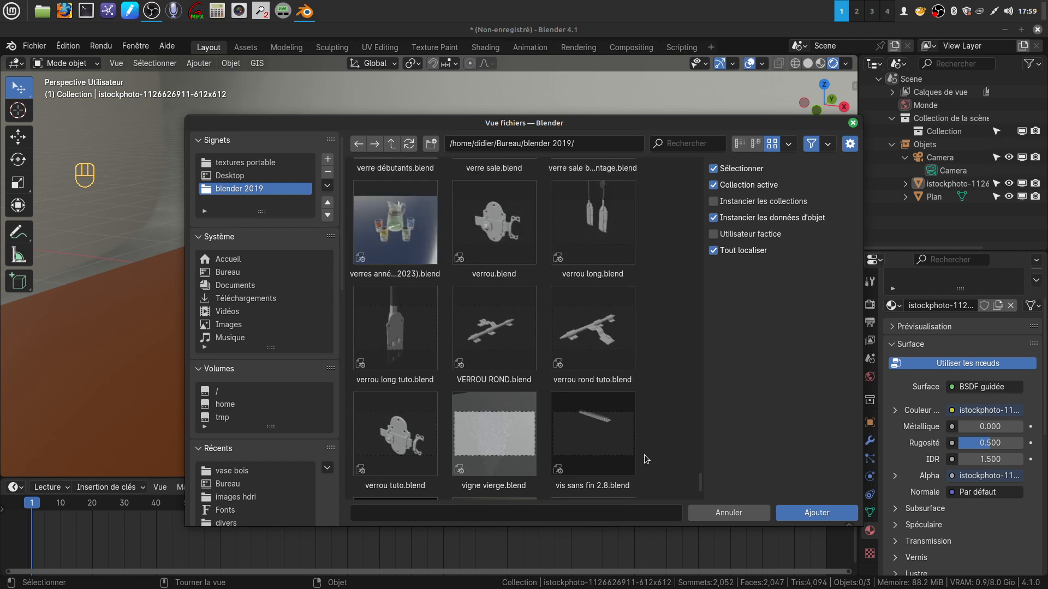
{"action": "scroll", "coordinate": [645, 457], "scroll_direction": "up", "scroll_amount": 3}
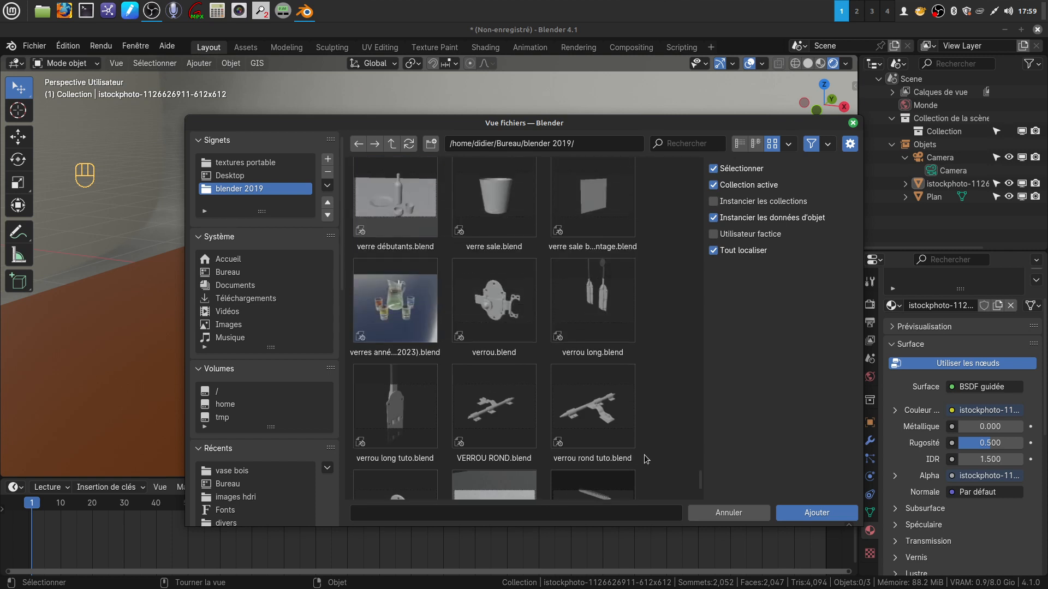
{"action": "scroll", "coordinate": [639, 451], "scroll_direction": "up", "scroll_amount": 2}
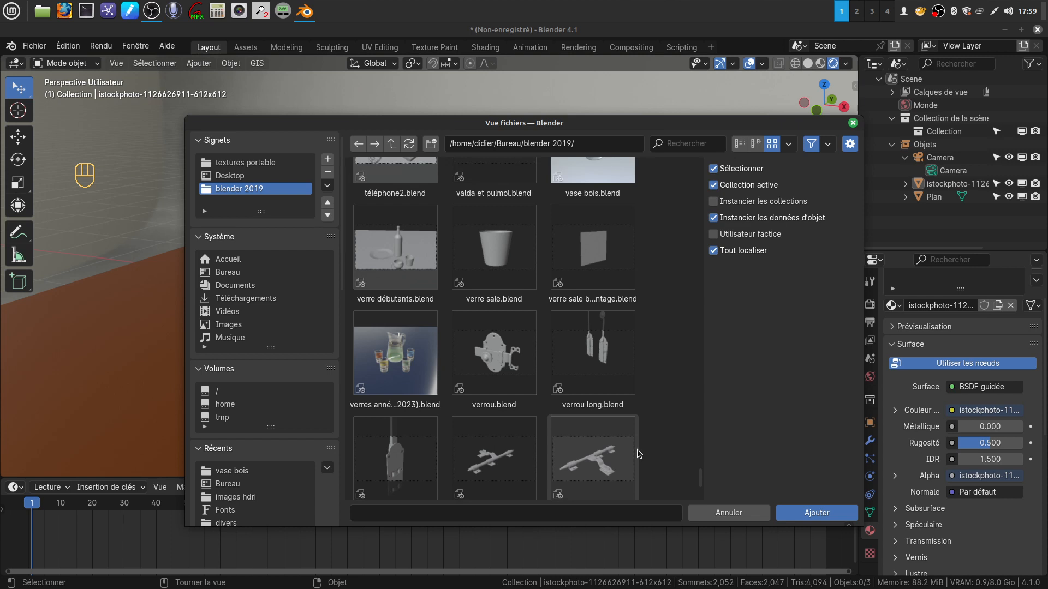
{"action": "scroll", "coordinate": [637, 452], "scroll_direction": "up", "scroll_amount": 3}
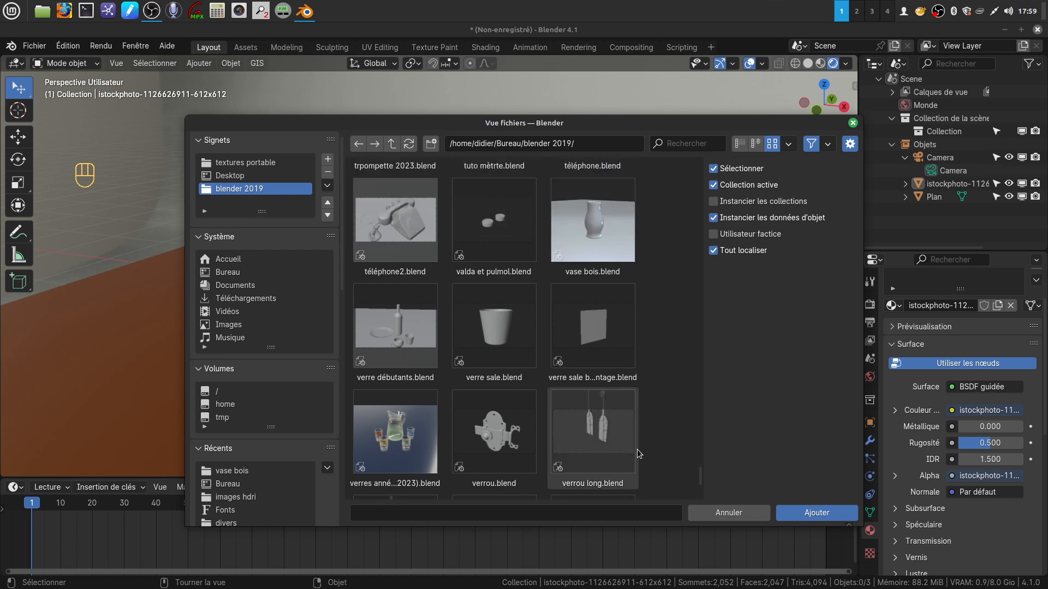
{"action": "scroll", "coordinate": [635, 448], "scroll_direction": "up", "scroll_amount": 2}
{"action": "left_click", "coordinate": [591, 283]}
{"action": "double_click", "coordinate": [591, 299]}
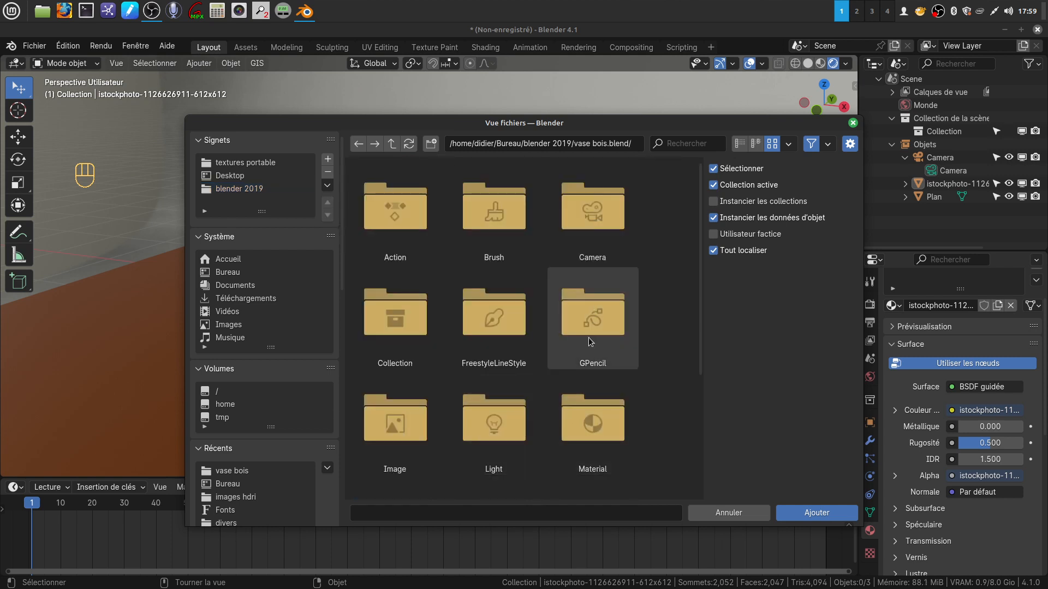
Append the Cercle object from the file's Object category to the scene.
{"action": "scroll", "coordinate": [581, 411], "scroll_direction": "down", "scroll_amount": 6}
{"action": "scroll", "coordinate": [572, 398], "scroll_direction": "down", "scroll_amount": 1}
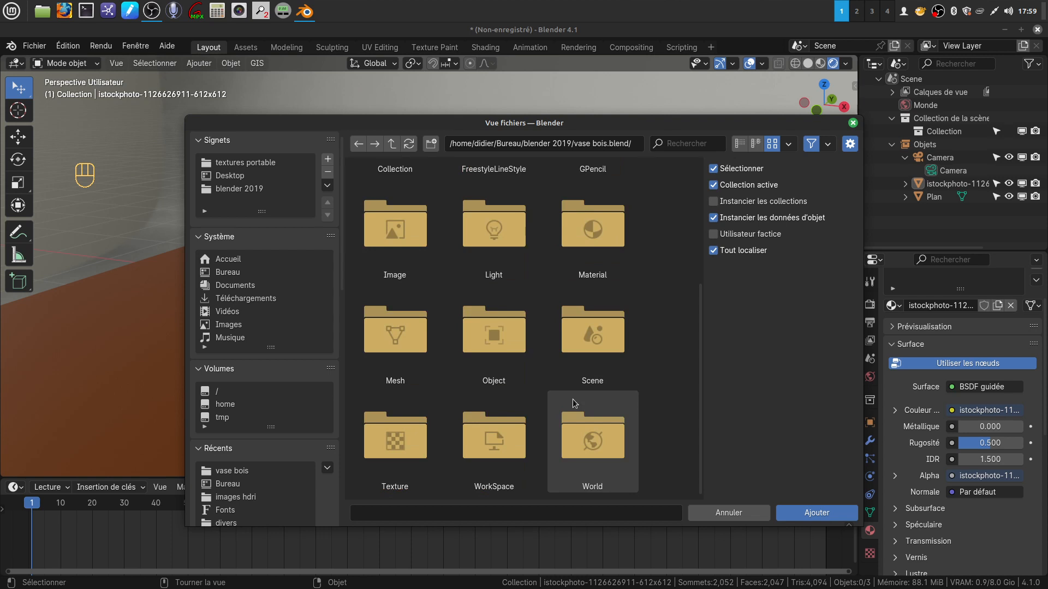
{"action": "scroll", "coordinate": [581, 428], "scroll_direction": "up", "scroll_amount": 6}
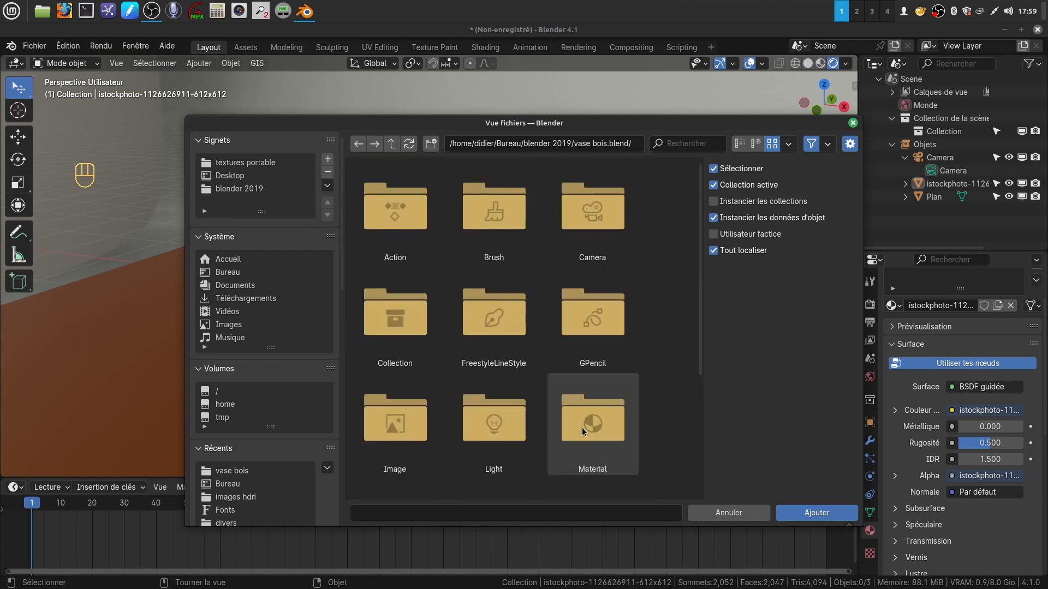
{"action": "scroll", "coordinate": [582, 427], "scroll_direction": "down", "scroll_amount": 2}
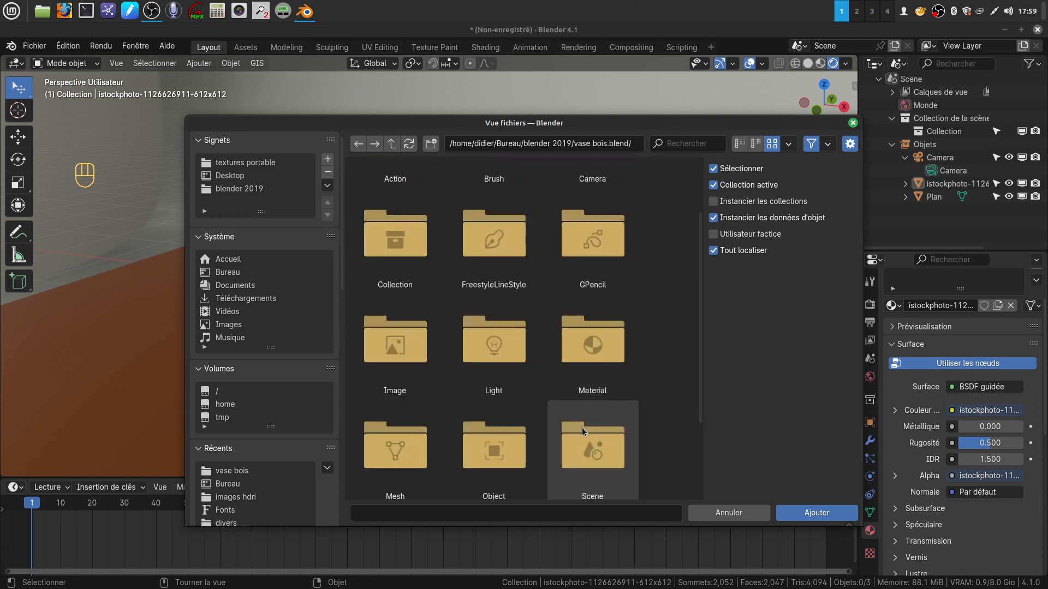
{"action": "scroll", "coordinate": [582, 427], "scroll_direction": "down", "scroll_amount": 2}
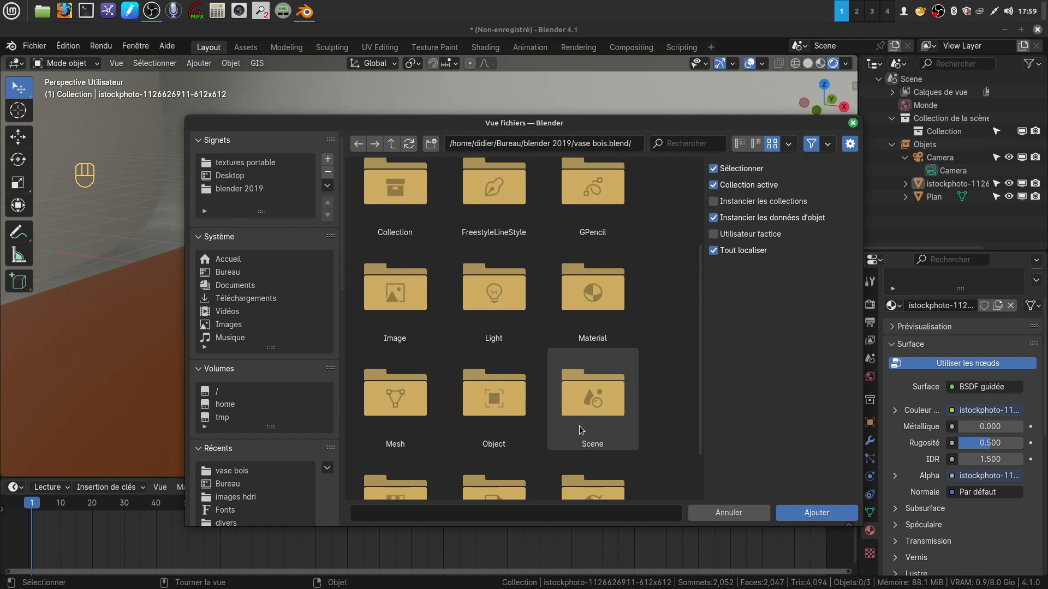
{"action": "left_click", "coordinate": [494, 393]}
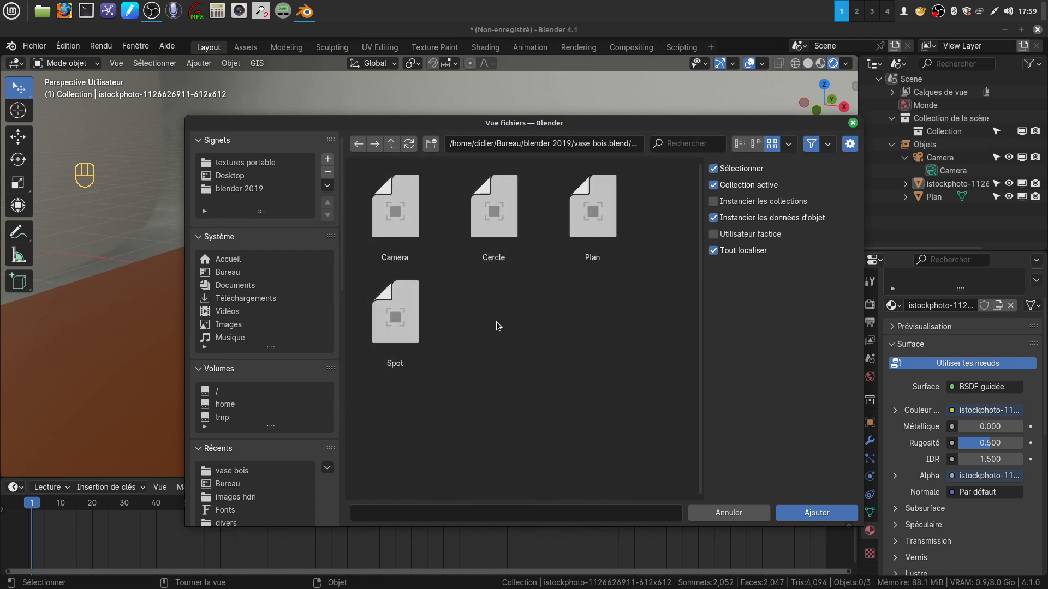
{"action": "left_click", "coordinate": [506, 234]}
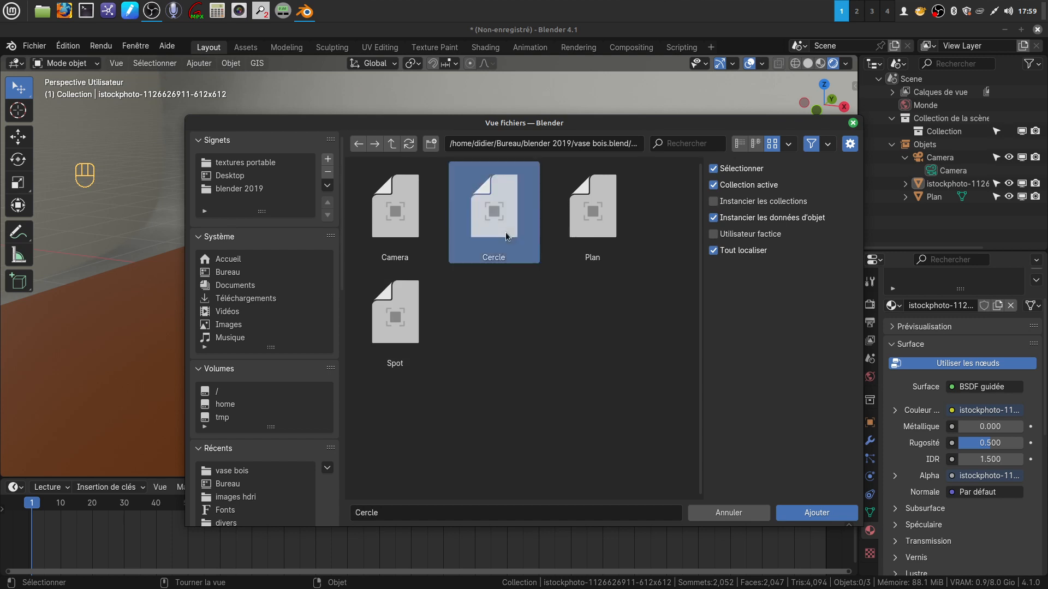
{"action": "left_click", "coordinate": [803, 514]}
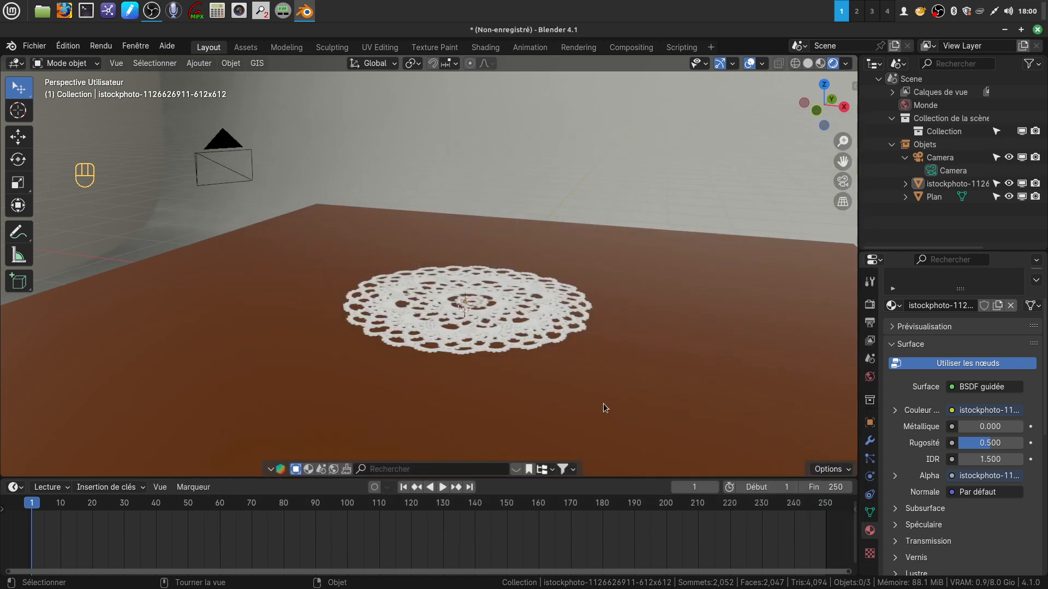
Scale the vase down uniformly so its base sits well within the doily.
{"action": "scroll", "coordinate": [595, 382], "scroll_direction": "down", "scroll_amount": 3}
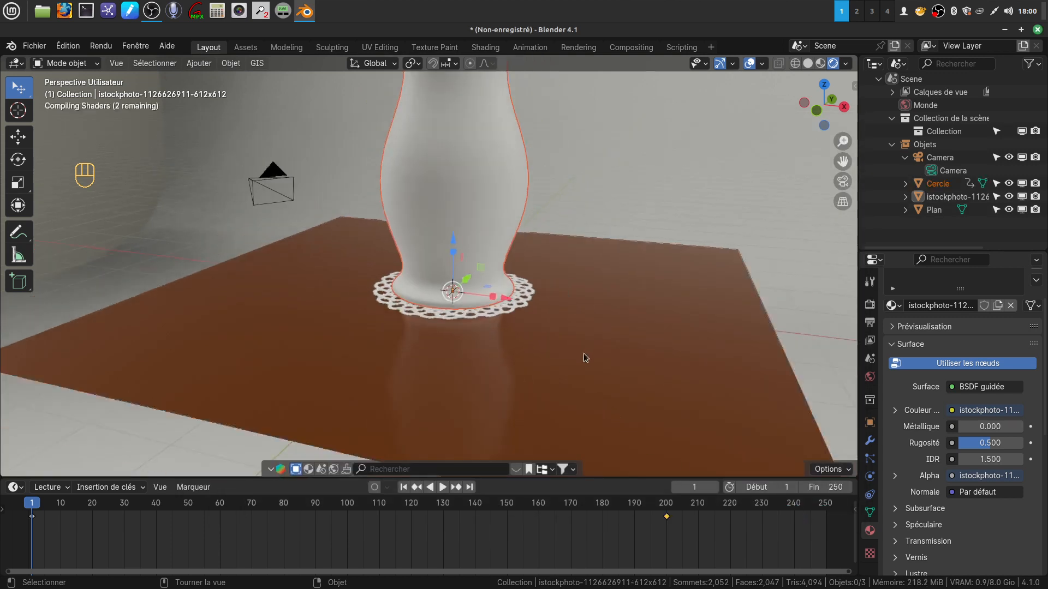
{"action": "scroll", "coordinate": [568, 330], "scroll_direction": "down", "scroll_amount": 2}
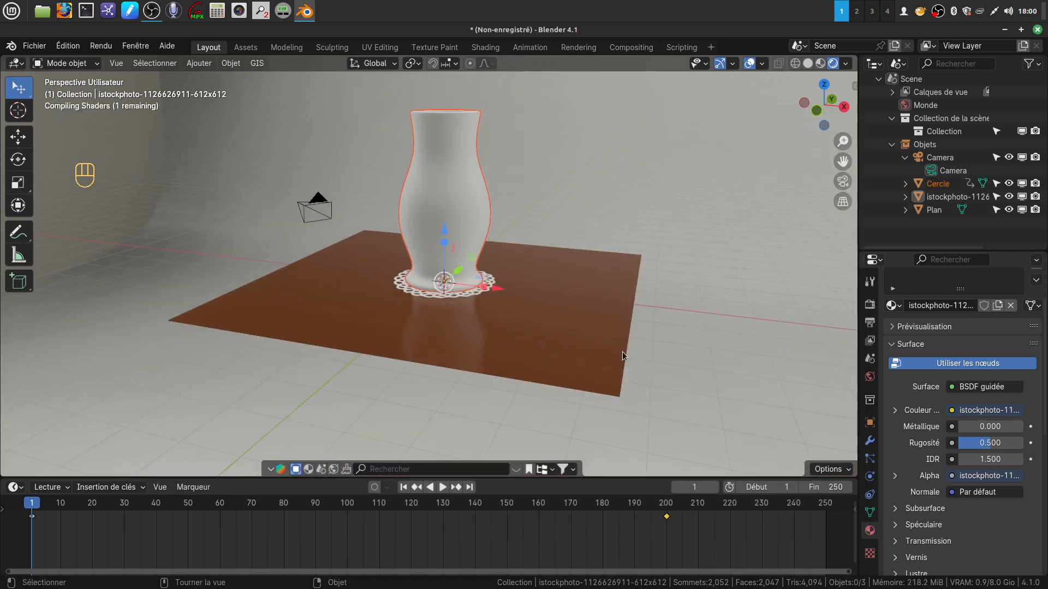
{"action": "key", "text": "s"}
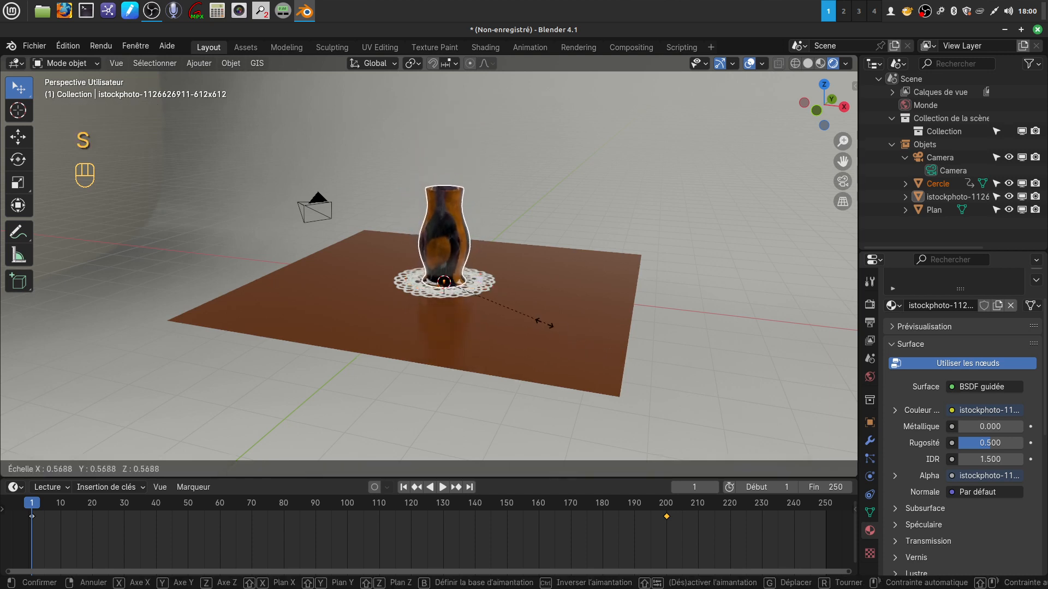
{"action": "left_click", "coordinate": [514, 314]}
Raise the vase about 0.035 m along Z to rest on the doily, and deselect it.
{"action": "scroll", "coordinate": [513, 345], "scroll_direction": "up", "scroll_amount": 5}
{"action": "middle_click_drag", "start_coordinate": [515, 319], "coordinate": [532, 277]}
{"action": "left_click_drag", "start_coordinate": [466, 260], "coordinate": [571, 250]}
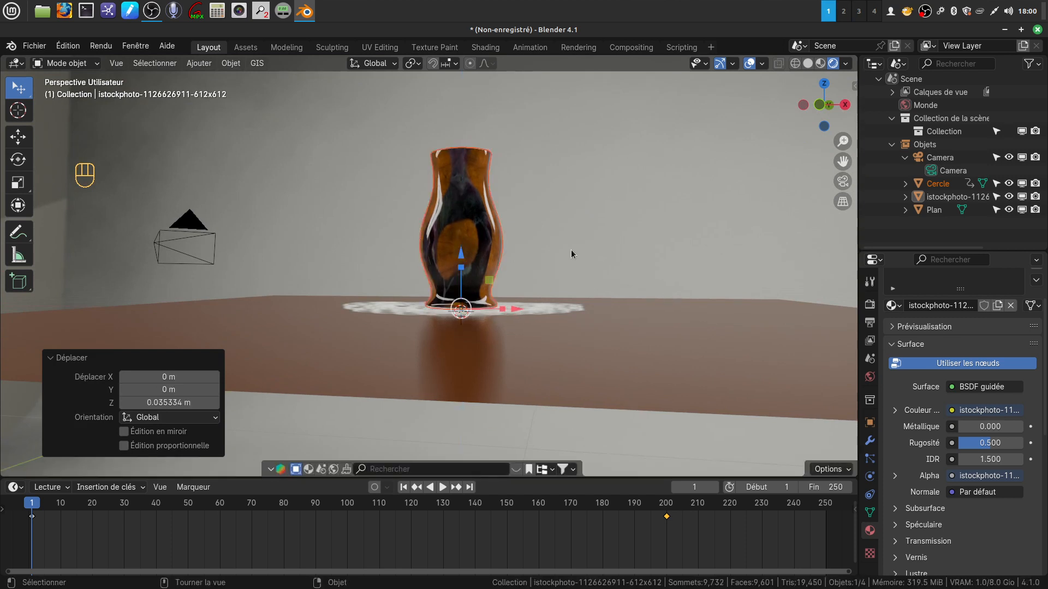
{"action": "left_click", "coordinate": [571, 253]}
{"action": "middle_click_drag", "start_coordinate": [572, 253], "coordinate": [533, 297]}
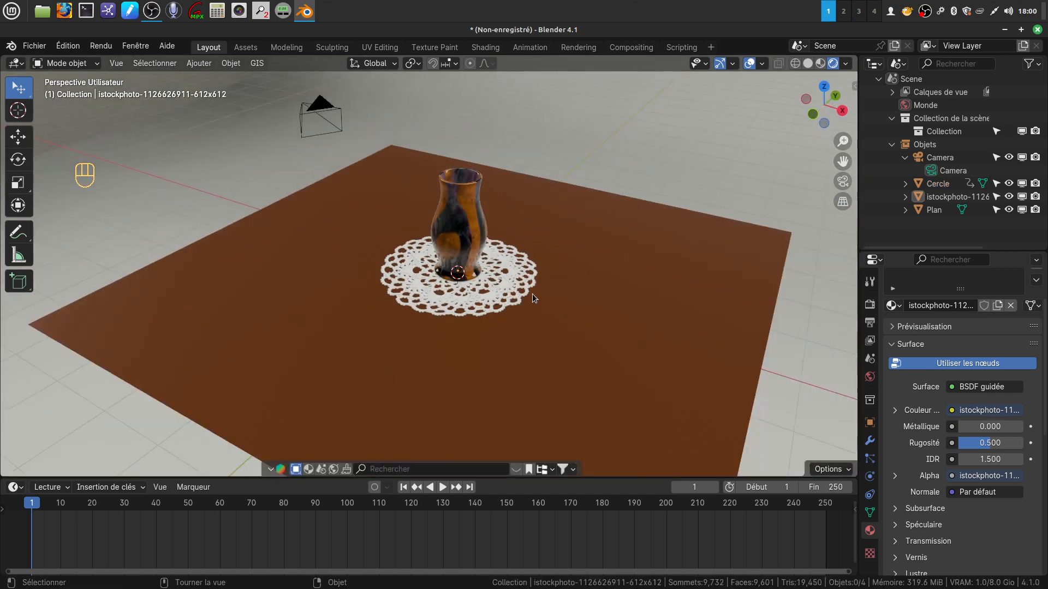
{"action": "scroll", "coordinate": [532, 293], "scroll_direction": "up", "scroll_amount": 5}
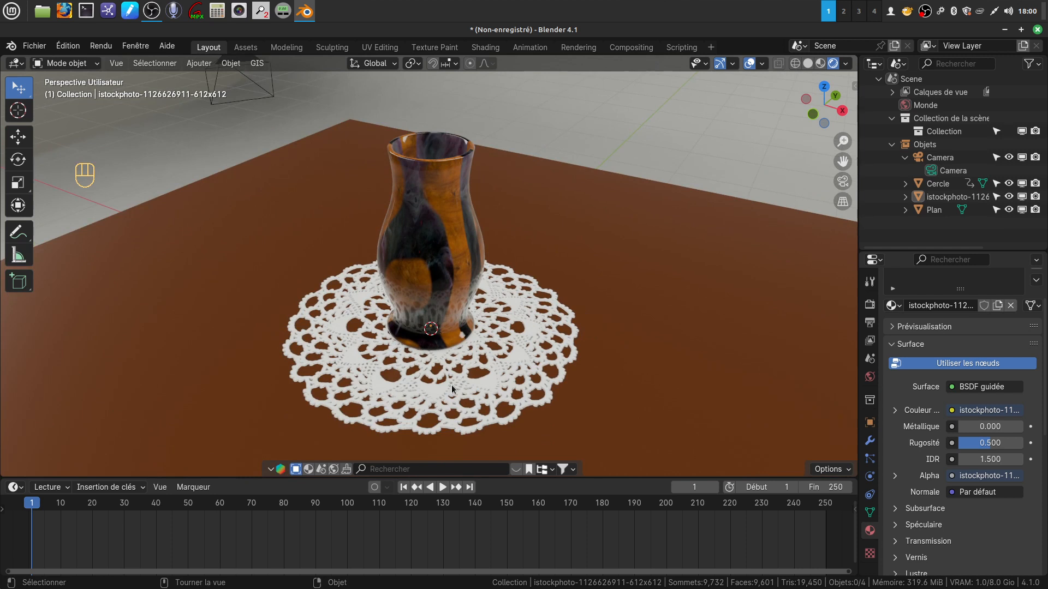
{"action": "mouse_move", "coordinate": [467, 394]}
{"action": "middle_mouse_down"}
{"action": "mouse_move", "coordinate": [476, 378]}
{"action": "mouse_move", "coordinate": [464, 346]}
{"action": "mouse_move", "coordinate": [499, 360]}
{"action": "mouse_move", "coordinate": [498, 378]}
{"action": "mouse_move", "coordinate": [443, 377]}
{"action": "mouse_move", "coordinate": [463, 375]}
{"action": "middle_mouse_up"}
{"action": "scroll", "coordinate": [485, 388], "scroll_direction": "up", "scroll_amount": 4}
{"action": "scroll", "coordinate": [484, 388], "scroll_direction": "down", "scroll_amount": 4}
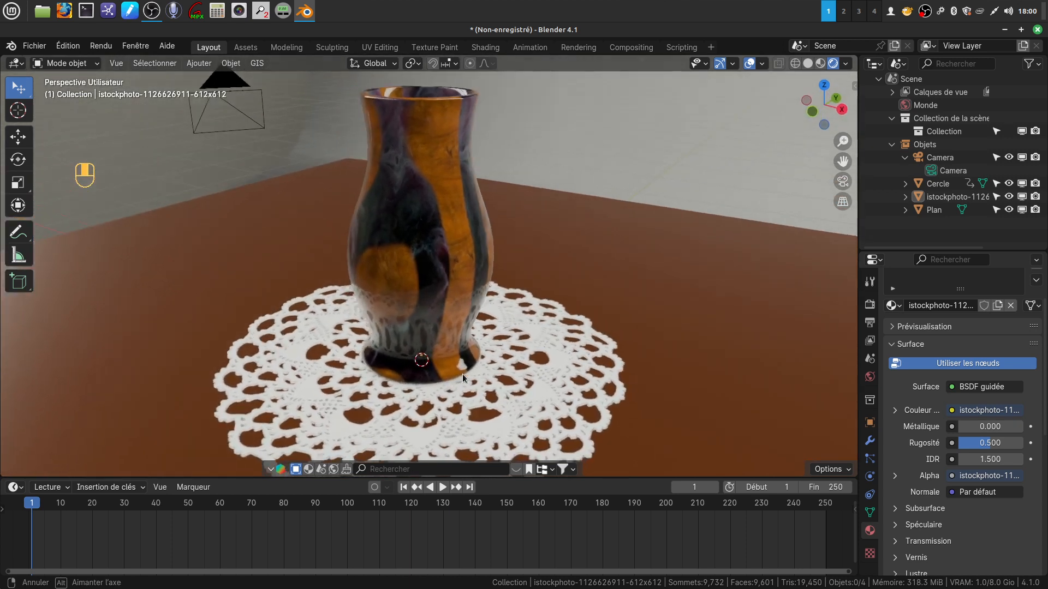
Examine the vase standing on the doily from close up and from farther away.
{"action": "scroll", "coordinate": [464, 374], "scroll_direction": "up", "scroll_amount": 5}
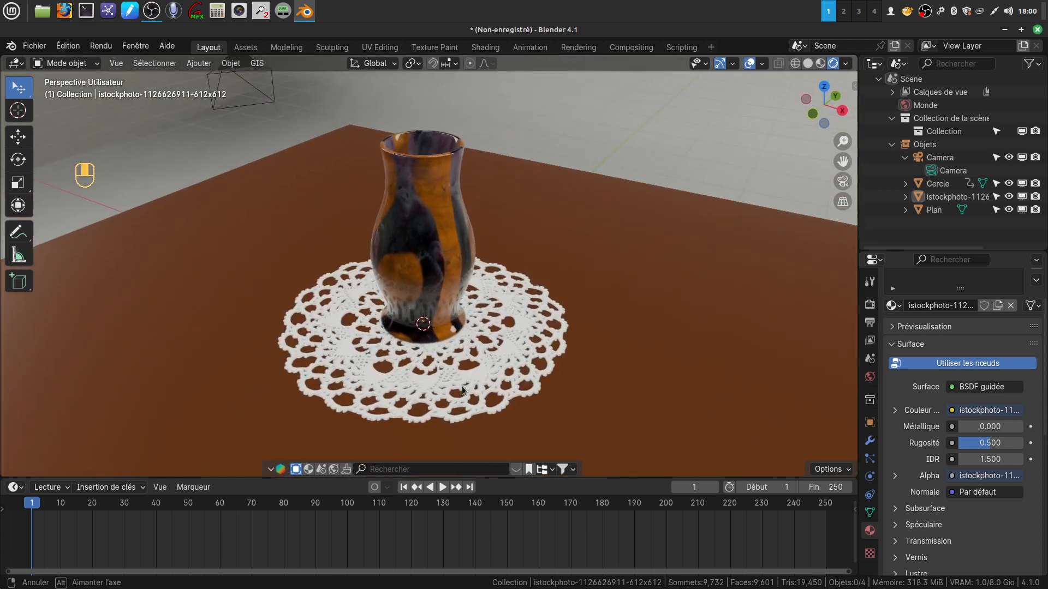
{"action": "scroll", "coordinate": [459, 396], "scroll_direction": "up", "scroll_amount": 2}
{"action": "scroll", "coordinate": [460, 396], "scroll_direction": "down", "scroll_amount": 7}
{"action": "mouse_move", "coordinate": [460, 395]}
{"action": "middle_mouse_down"}
{"action": "mouse_move", "coordinate": [489, 336]}
{"action": "mouse_move", "coordinate": [469, 380]}
{"action": "middle_mouse_up"}
{"action": "scroll", "coordinate": [497, 397], "scroll_direction": "up", "scroll_amount": 2}
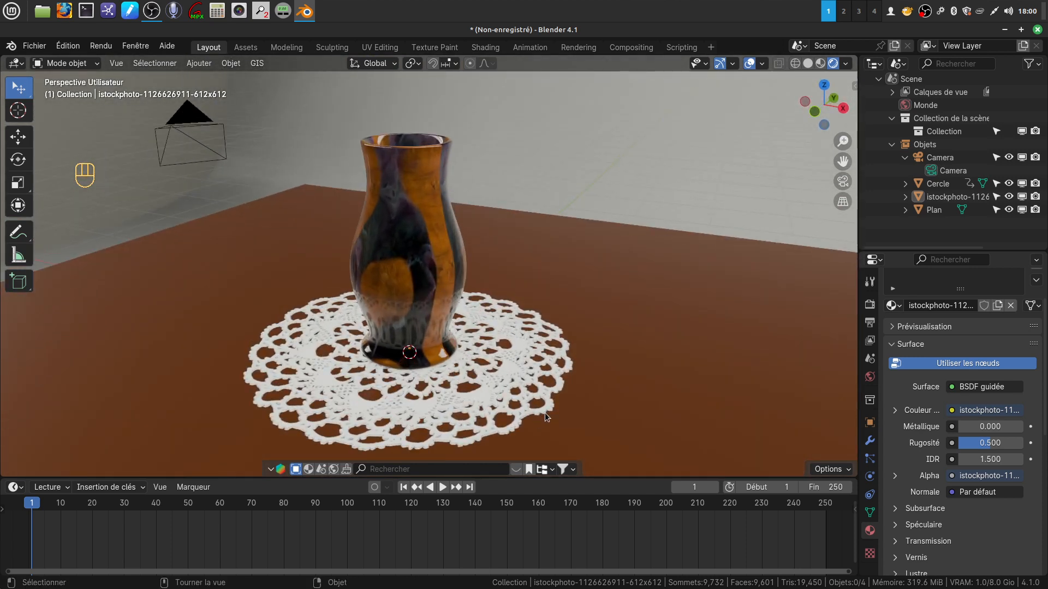
{"action": "mouse_move", "coordinate": [500, 404]}
{"action": "middle_mouse_down"}
{"action": "mouse_move", "coordinate": [507, 386]}
{"action": "mouse_move", "coordinate": [492, 405]}
{"action": "middle_mouse_up"}
{"action": "scroll", "coordinate": [492, 404], "scroll_direction": "down", "scroll_amount": 1}
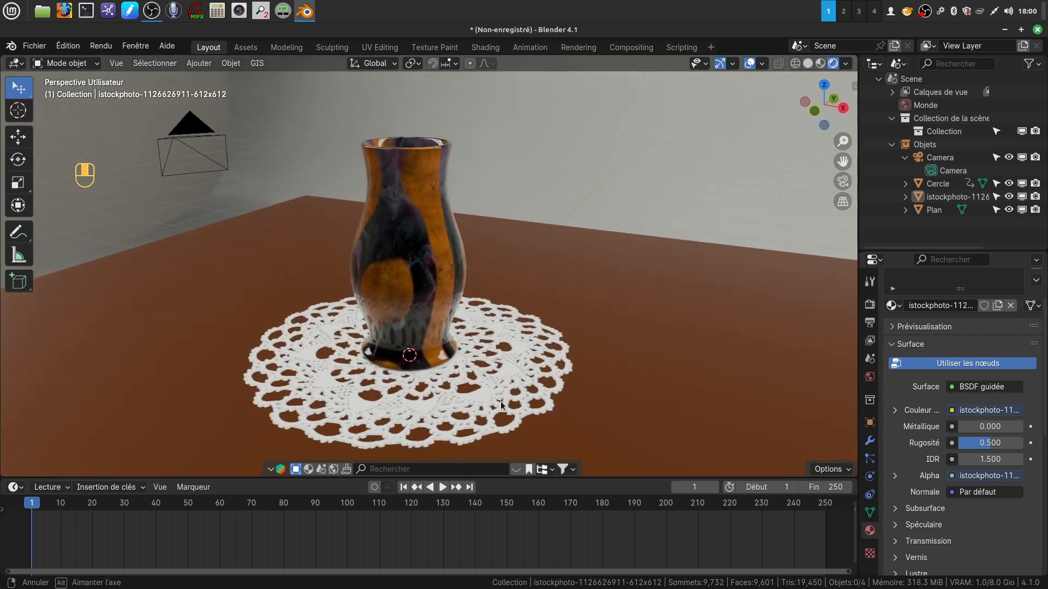
{"action": "scroll", "coordinate": [500, 401], "scroll_direction": "down", "scroll_amount": 1}
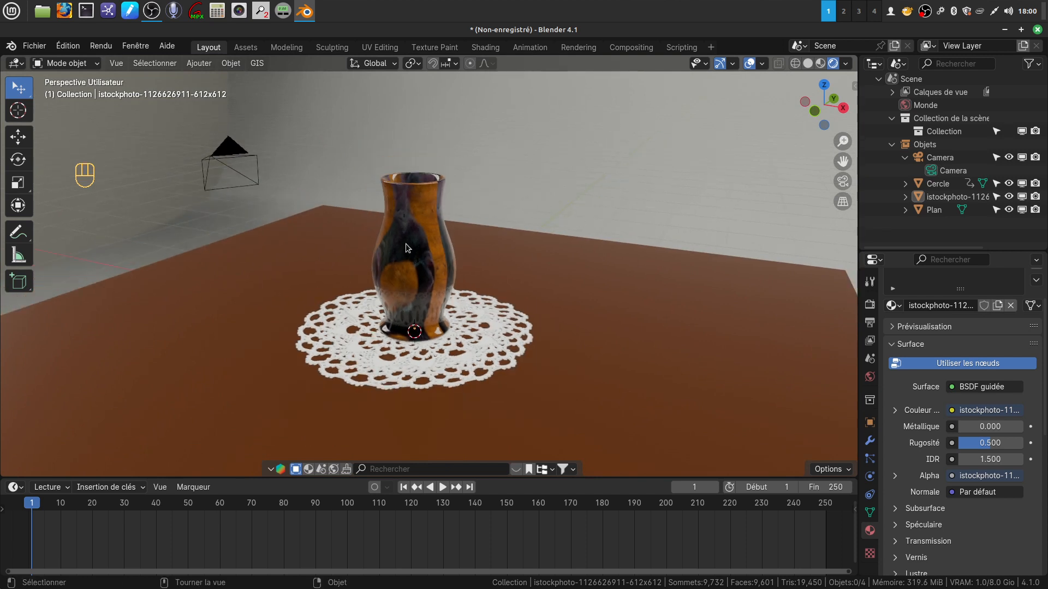
{"action": "scroll", "coordinate": [438, 356], "scroll_direction": "down", "scroll_amount": 2}
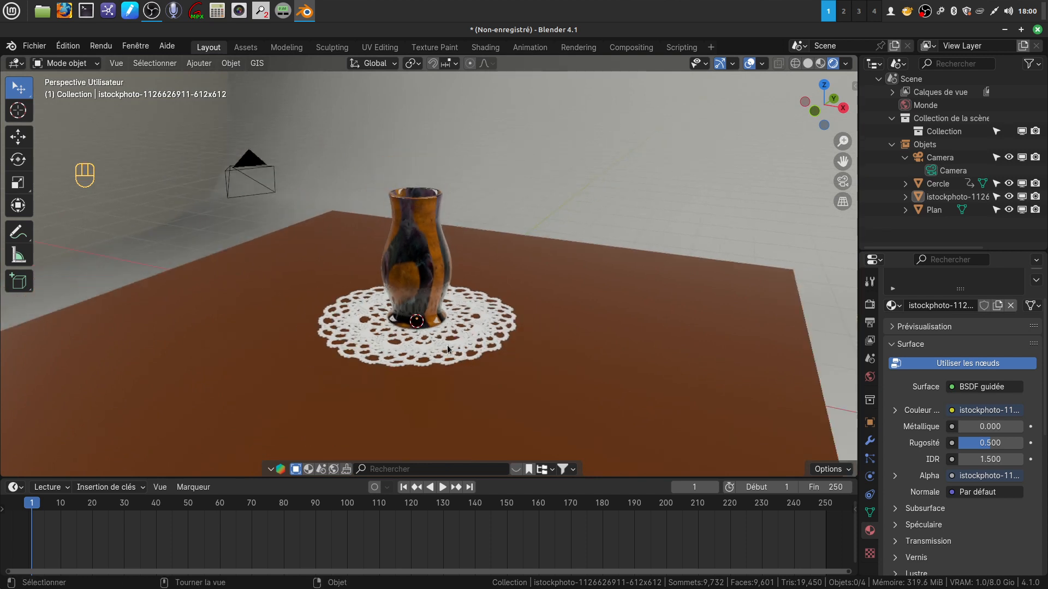
{"action": "left_click", "coordinate": [1005, 30]}
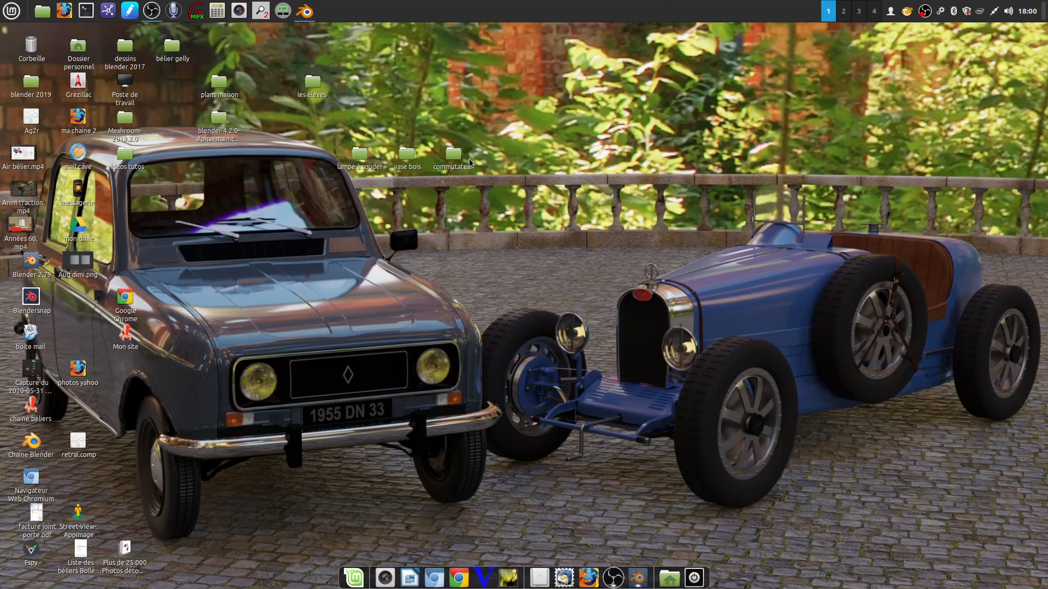
{"action": "double_click", "coordinate": [405, 155]}
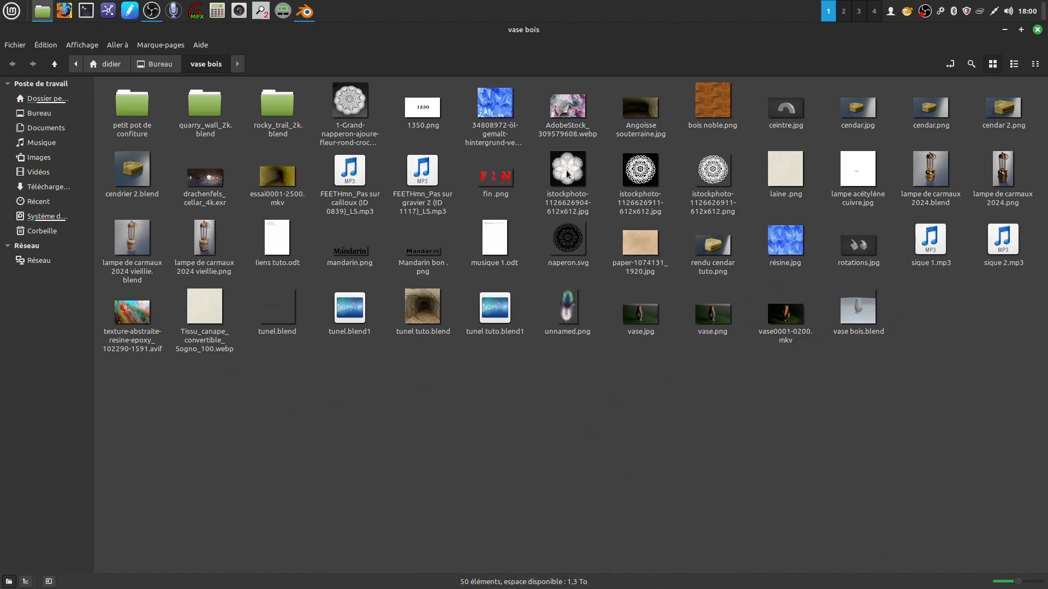
{"action": "right_click", "coordinate": [573, 172]}
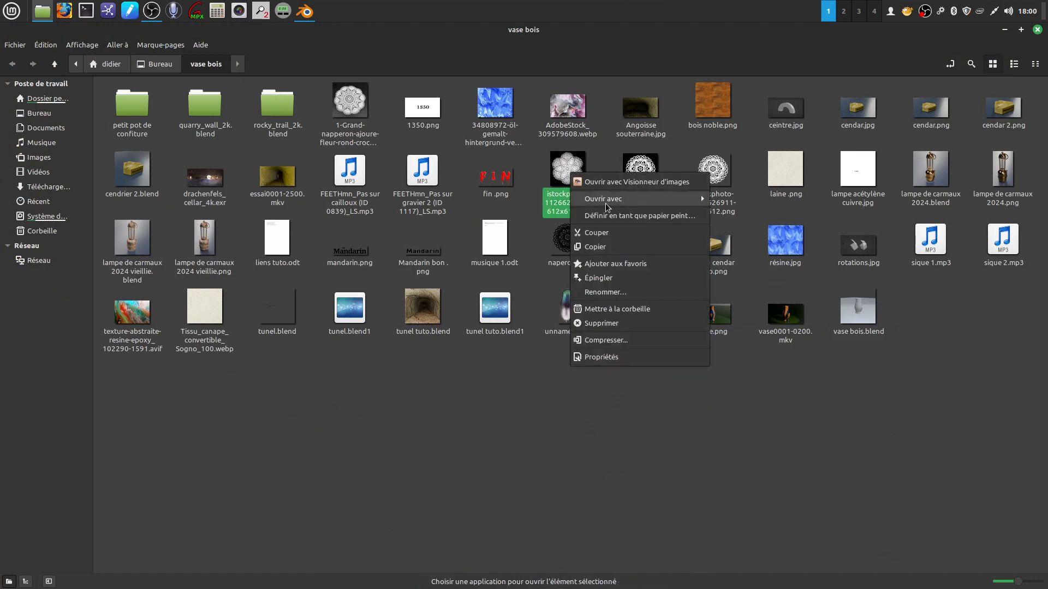
{"action": "mouse_move", "coordinate": [608, 202]}
{"action": "left_click", "coordinate": [757, 227]}
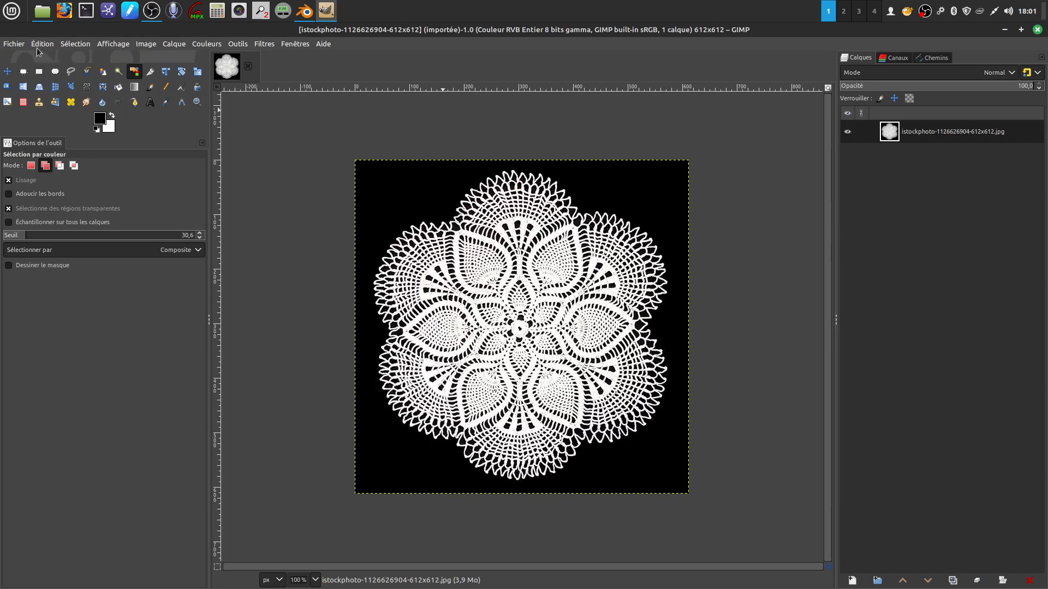
Try to select the doily image's black background by colour at threshold 30.6 and erase it to transparency.
{"action": "left_click", "coordinate": [79, 44]}
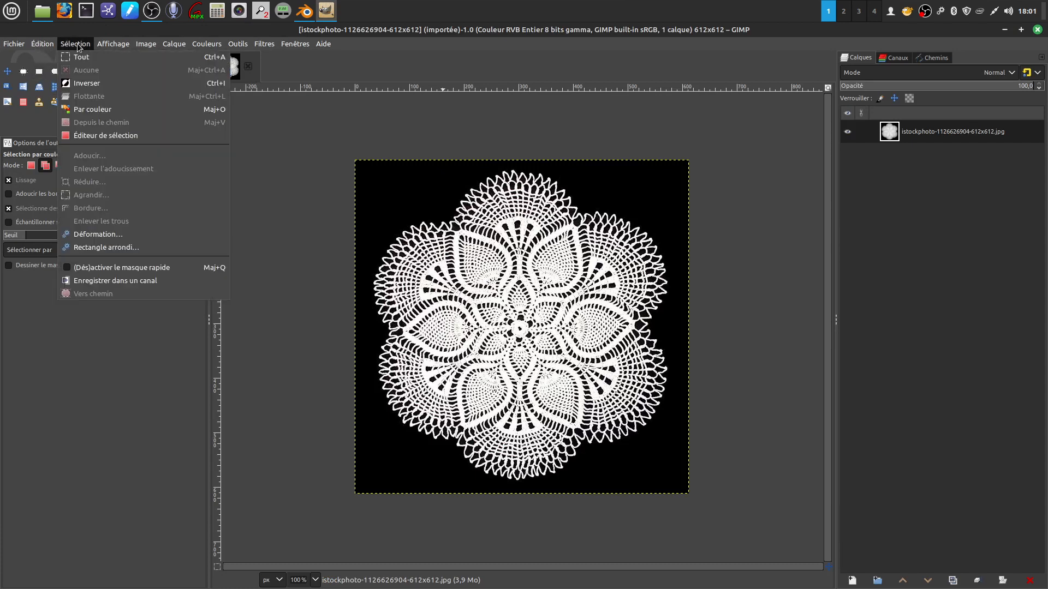
{"action": "left_click", "coordinate": [93, 110]}
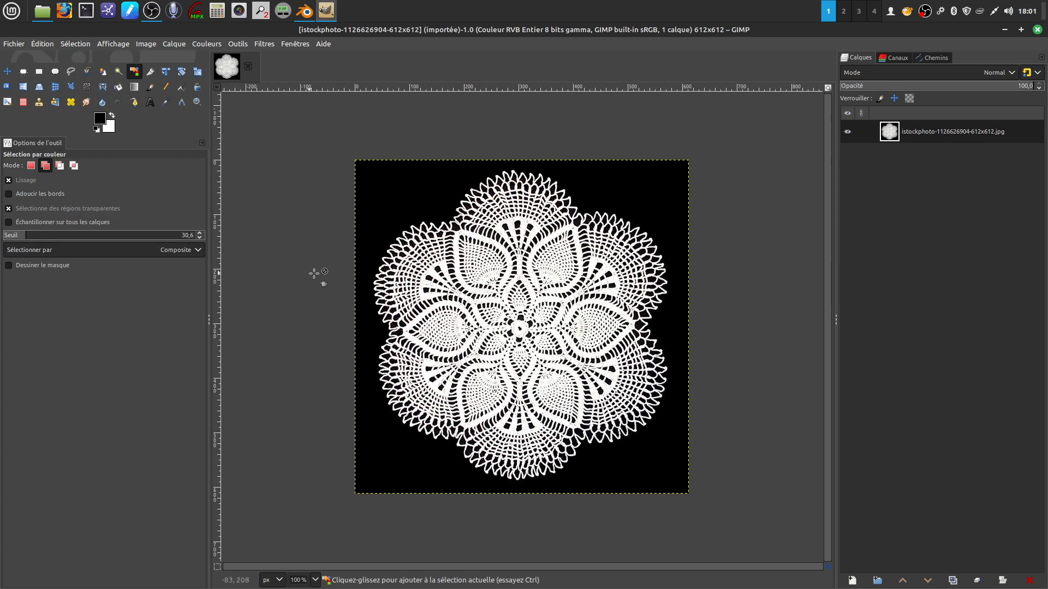
{"action": "left_click", "coordinate": [395, 217]}
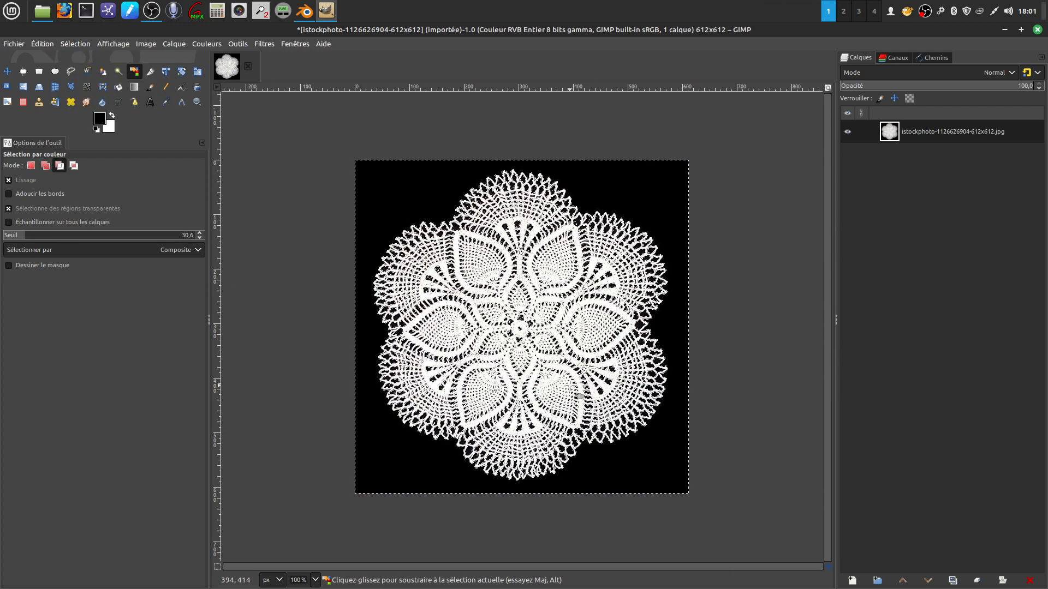
{"action": "scroll", "coordinate": [571, 384], "scroll_direction": "up", "scroll_amount": 1, "text": "ctrl"}
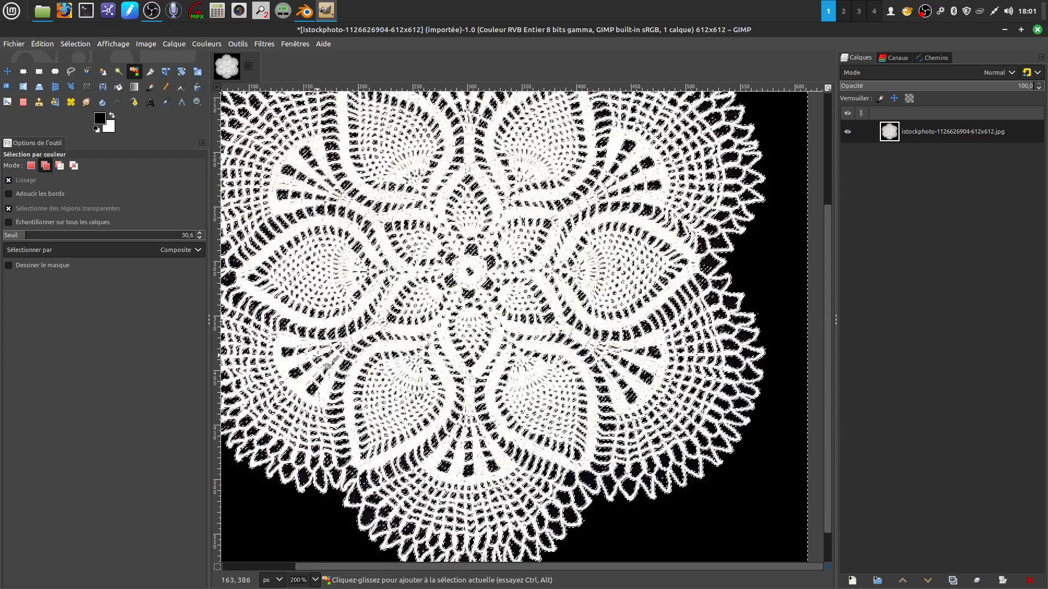
{"action": "left_click", "coordinate": [44, 47]}
{"action": "left_click", "coordinate": [54, 208]}
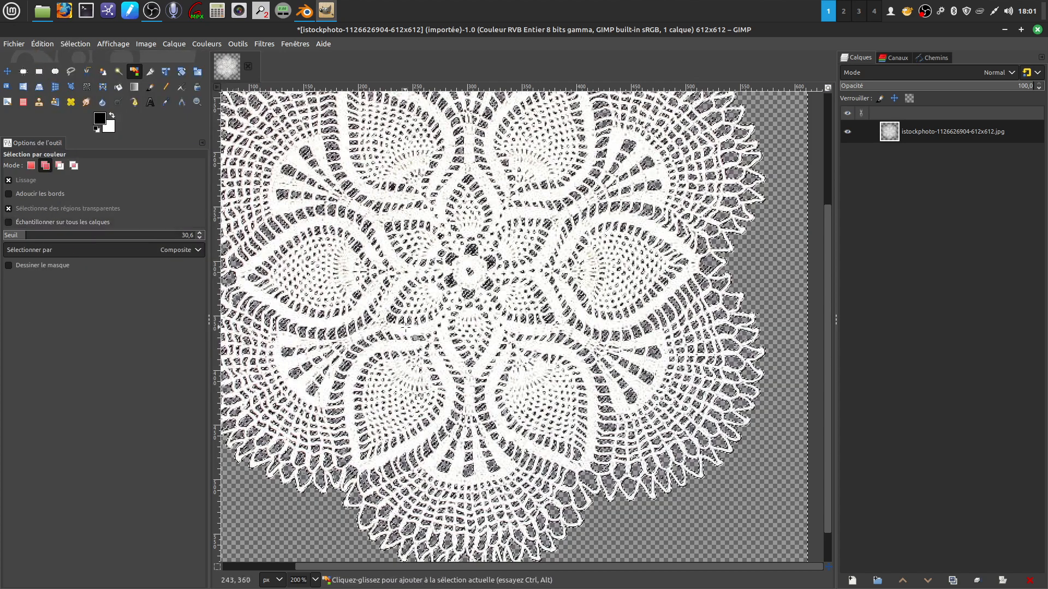
Clear the selection and inspect the erased areas between the lace threads.
{"action": "scroll", "coordinate": [406, 330], "scroll_direction": "down", "scroll_amount": 2}
{"action": "left_click", "coordinate": [75, 43]}
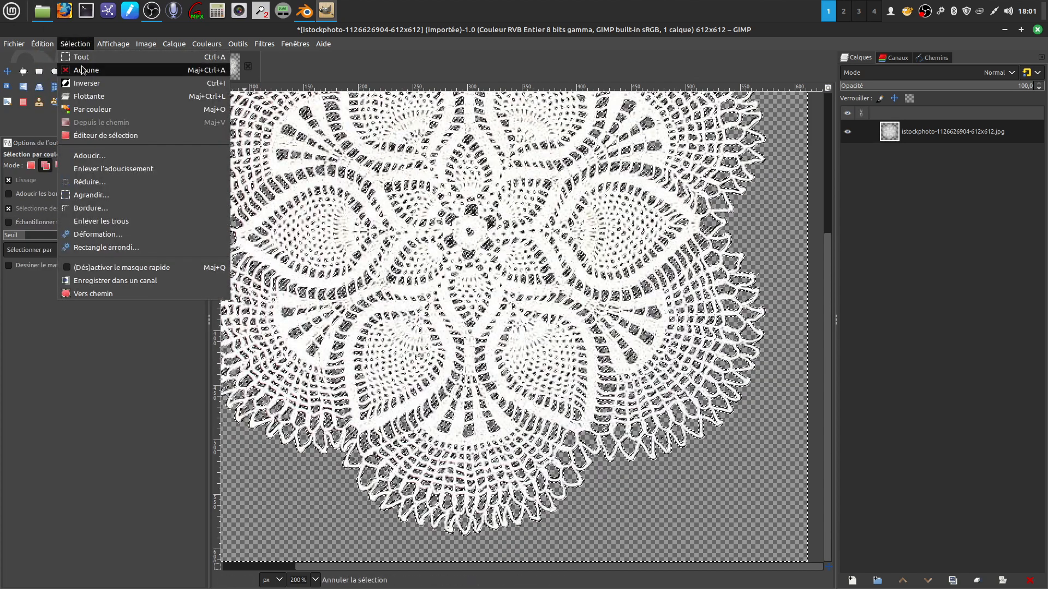
{"action": "left_click", "coordinate": [82, 70]}
{"action": "scroll", "coordinate": [492, 317], "scroll_direction": "up", "scroll_amount": 5}
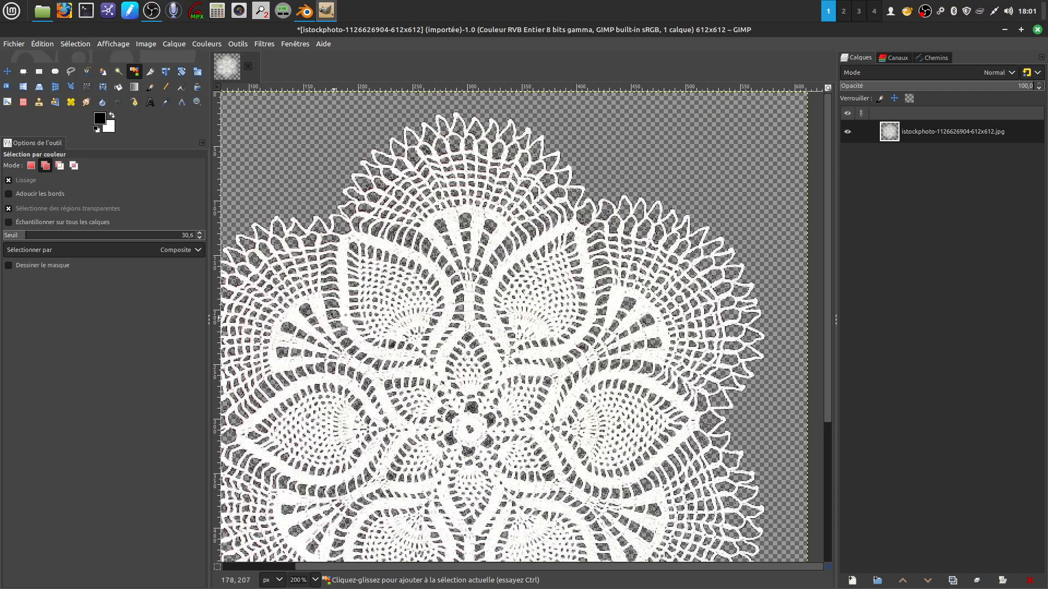
{"action": "scroll", "coordinate": [510, 302], "scroll_direction": "down", "scroll_amount": 2}
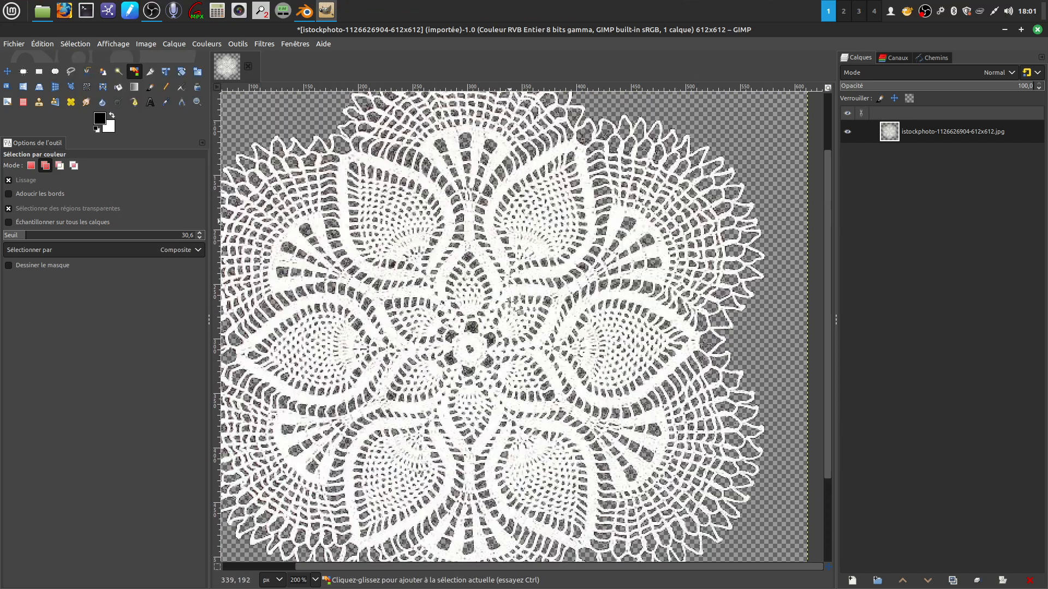
Undo the deselection and the background removal, and clear the colour selection.
{"action": "key", "text": "ctrl+z"}
{"action": "key", "text": "ctrl+z"}
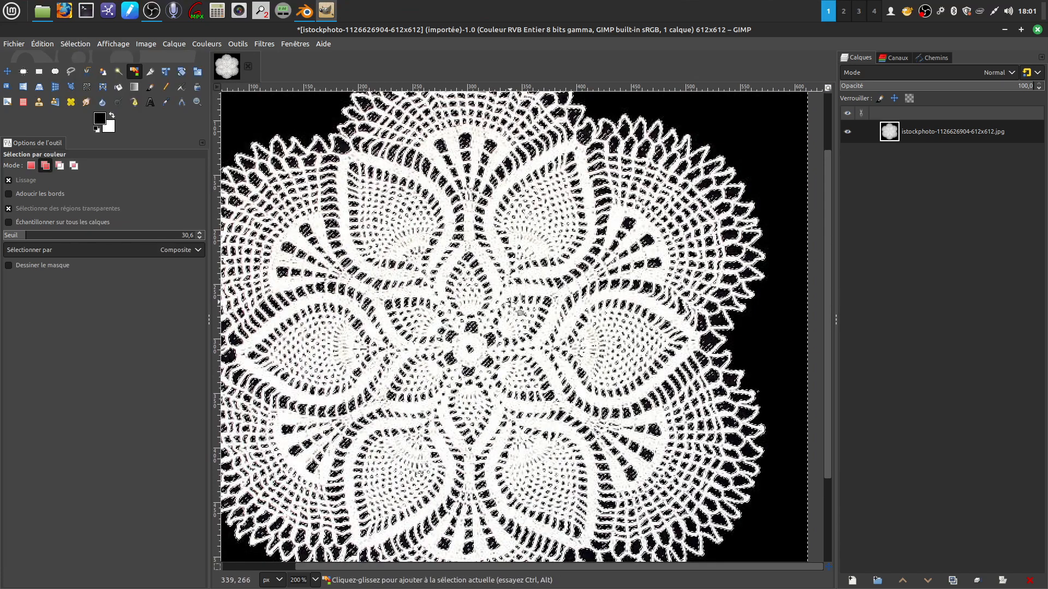
{"action": "left_click", "coordinate": [75, 43]}
{"action": "left_click", "coordinate": [92, 82]}
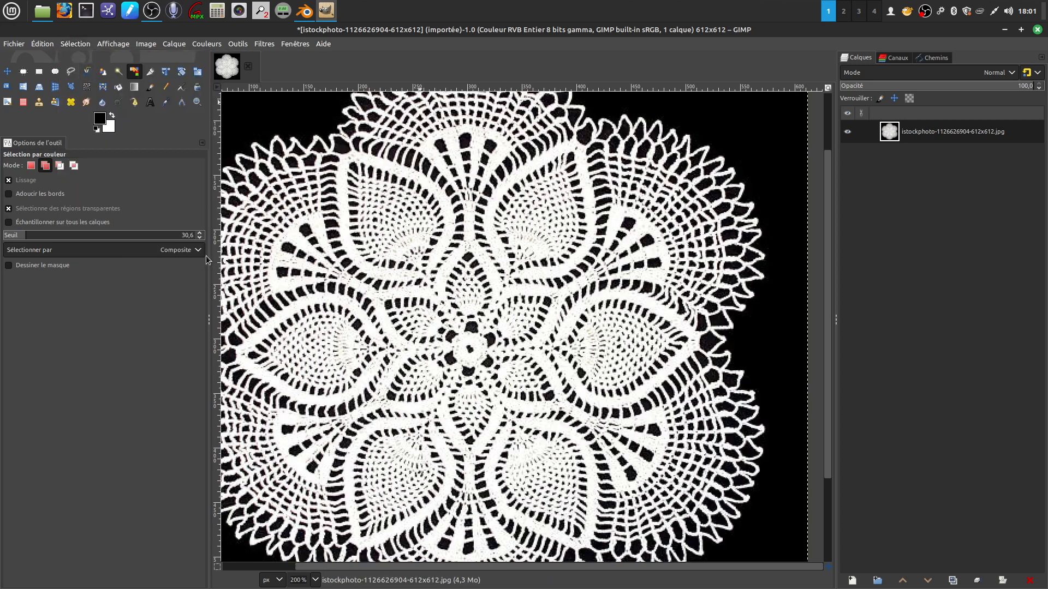
Raise the colour selection threshold to 49.5, select the black background and erase it to transparency.
{"action": "left_click_drag", "start_coordinate": [23, 239], "coordinate": [33, 237]}
{"action": "left_click", "coordinate": [268, 119]}
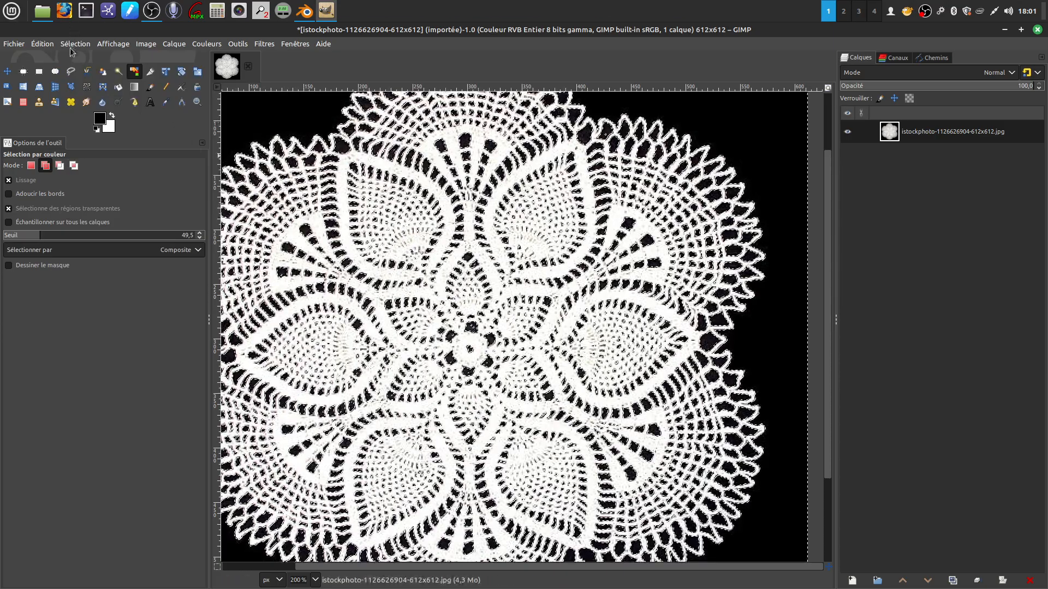
{"action": "left_click", "coordinate": [42, 43]}
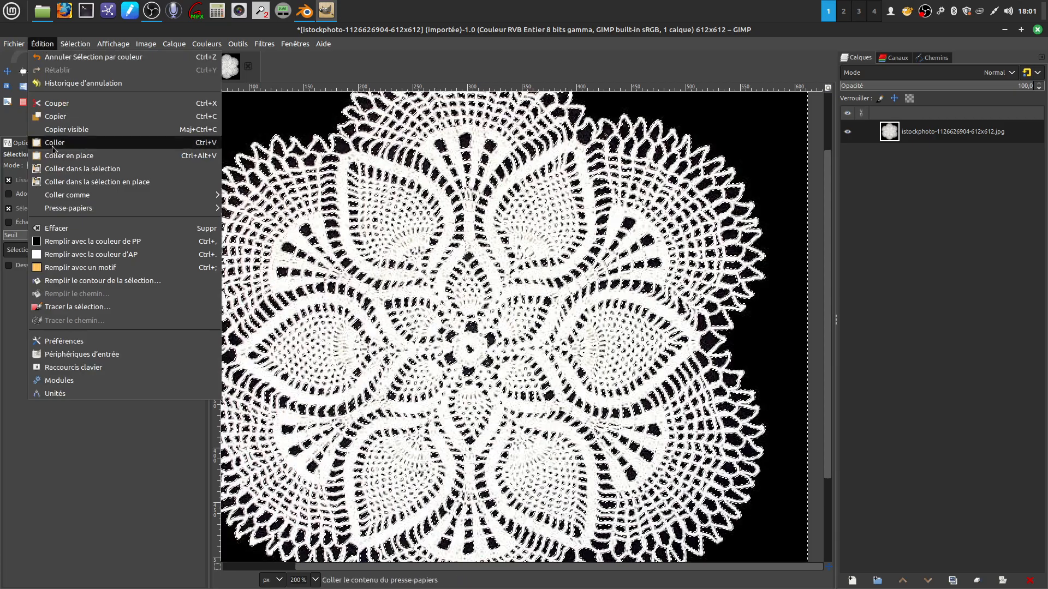
{"action": "left_click", "coordinate": [71, 231]}
Deselect everything and check the cut-out lace across the whole image.
{"action": "left_click", "coordinate": [75, 44]}
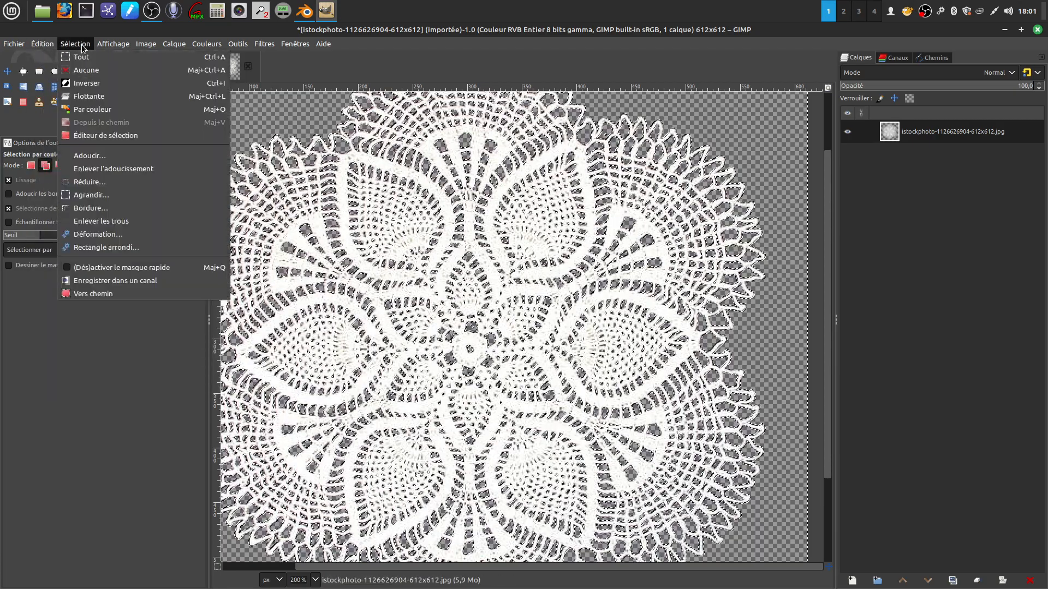
{"action": "left_click", "coordinate": [82, 70]}
{"action": "scroll", "coordinate": [468, 286], "scroll_direction": "down", "scroll_amount": 3}
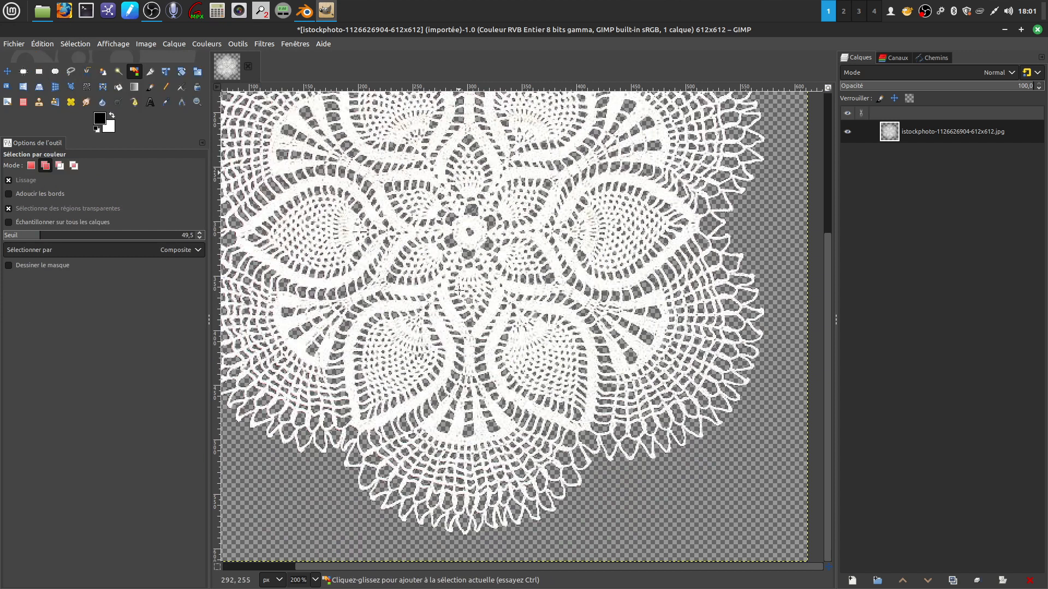
{"action": "scroll", "coordinate": [468, 286], "scroll_direction": "up", "scroll_amount": 4}
{"action": "scroll", "coordinate": [627, 352], "scroll_direction": "down", "scroll_amount": 3}
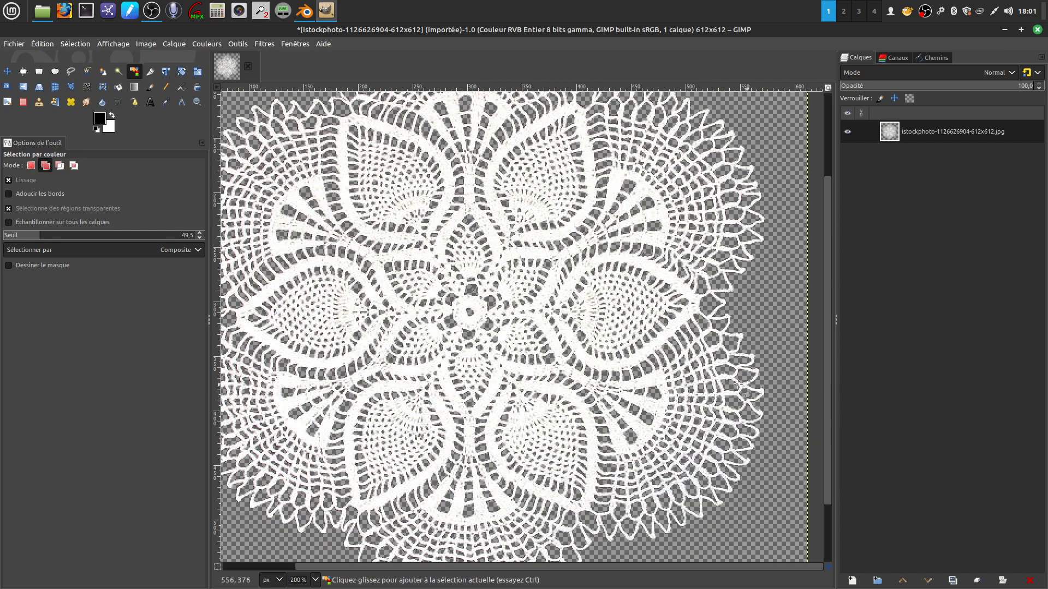
{"action": "scroll", "coordinate": [660, 387], "scroll_direction": "down", "scroll_amount": 2, "text": "ctrl"}
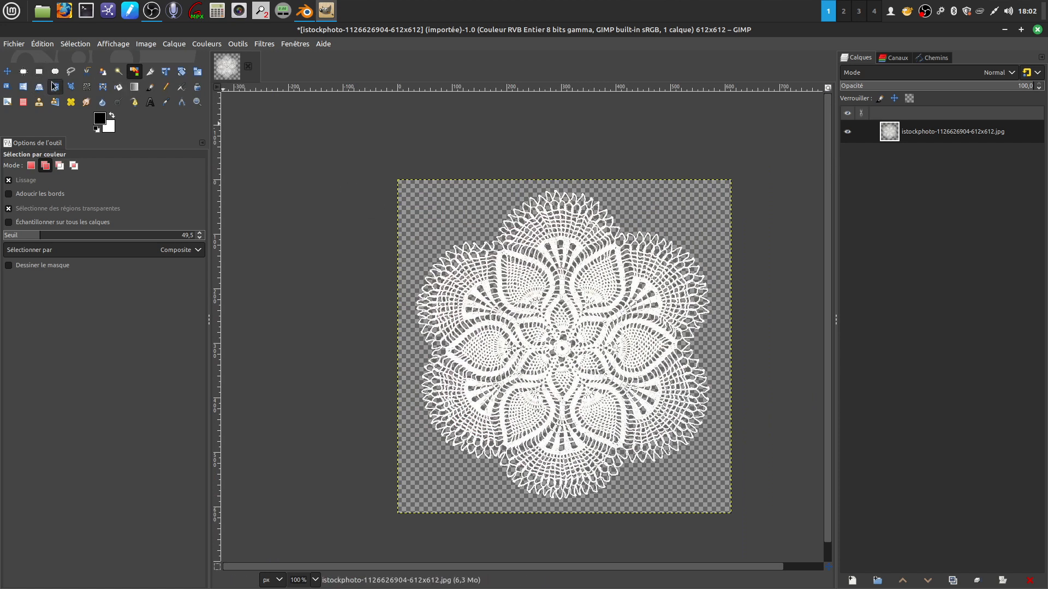
{"action": "left_click", "coordinate": [7, 44]}
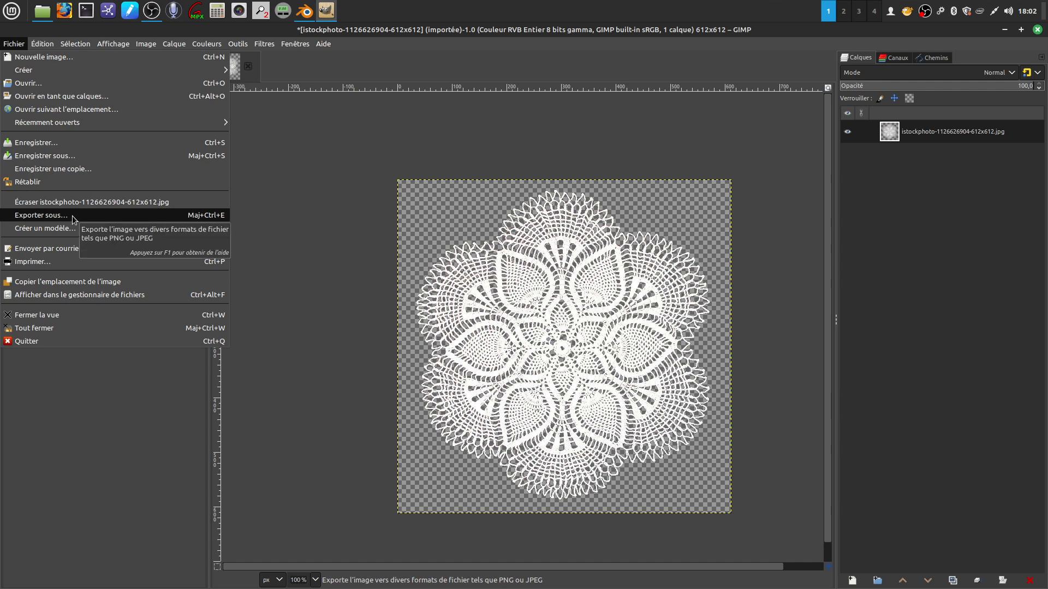
{"action": "left_click", "coordinate": [91, 203]}
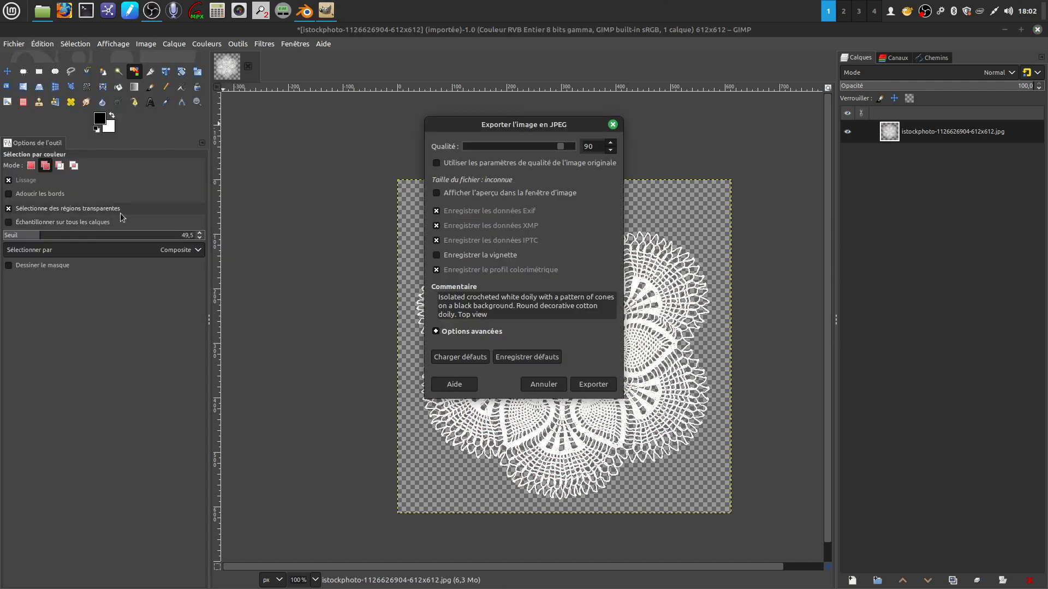
{"action": "left_click", "coordinate": [545, 386]}
{"action": "left_click", "coordinate": [21, 48]}
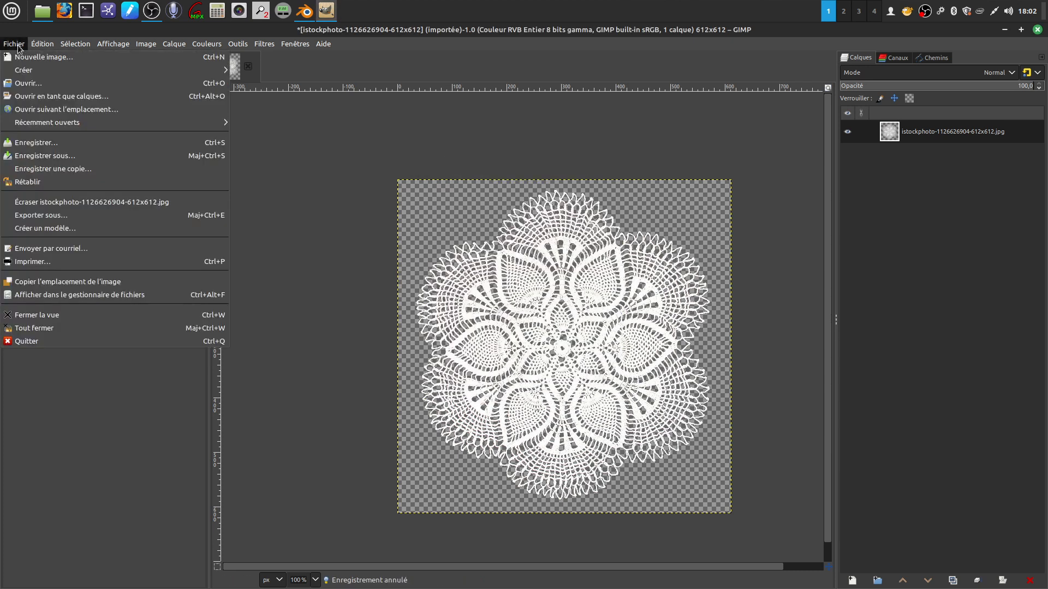
{"action": "left_click", "coordinate": [55, 218]}
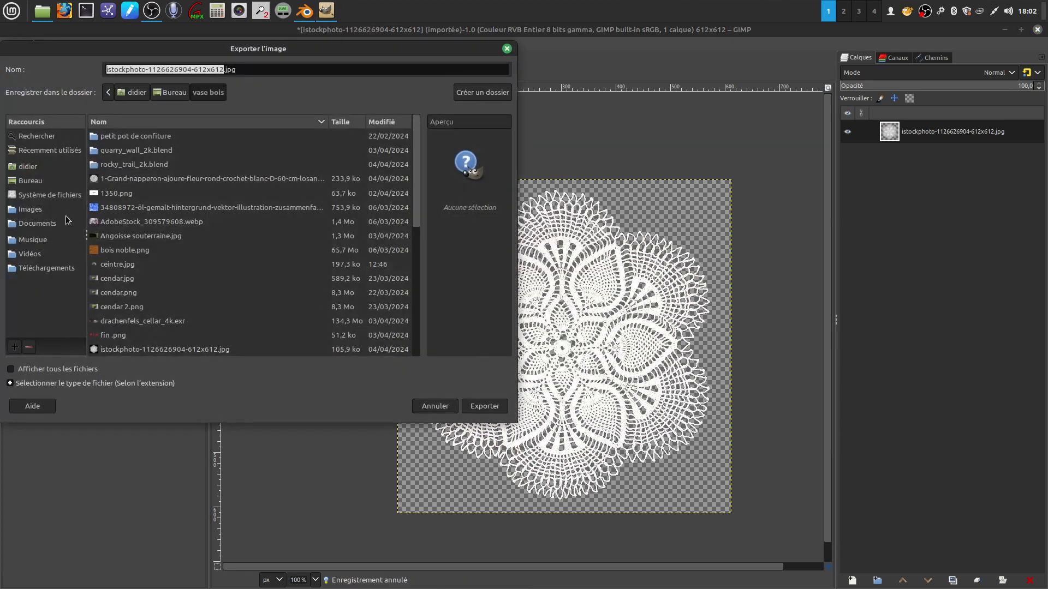
{"action": "left_click", "coordinate": [243, 69]}
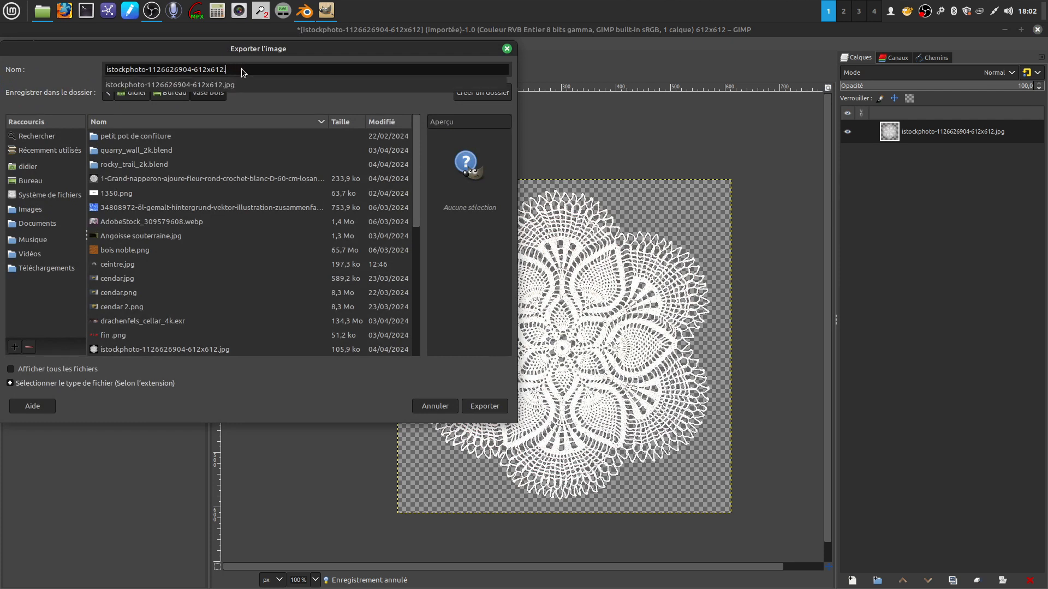
{"action": "type", "text": "png"}
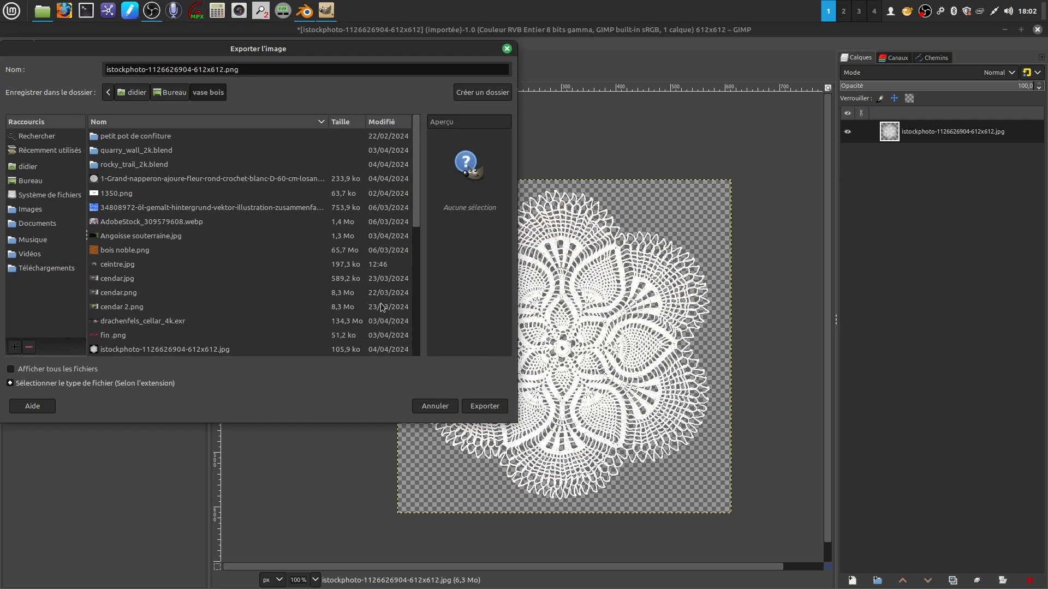
{"action": "left_click", "coordinate": [491, 408]}
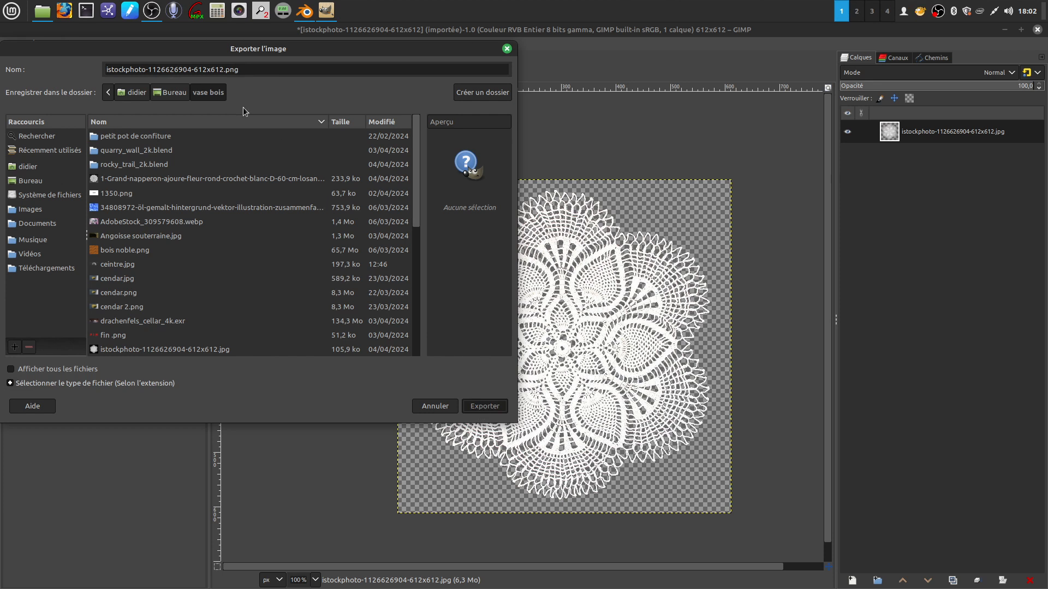
{"action": "left_click", "coordinate": [480, 406]}
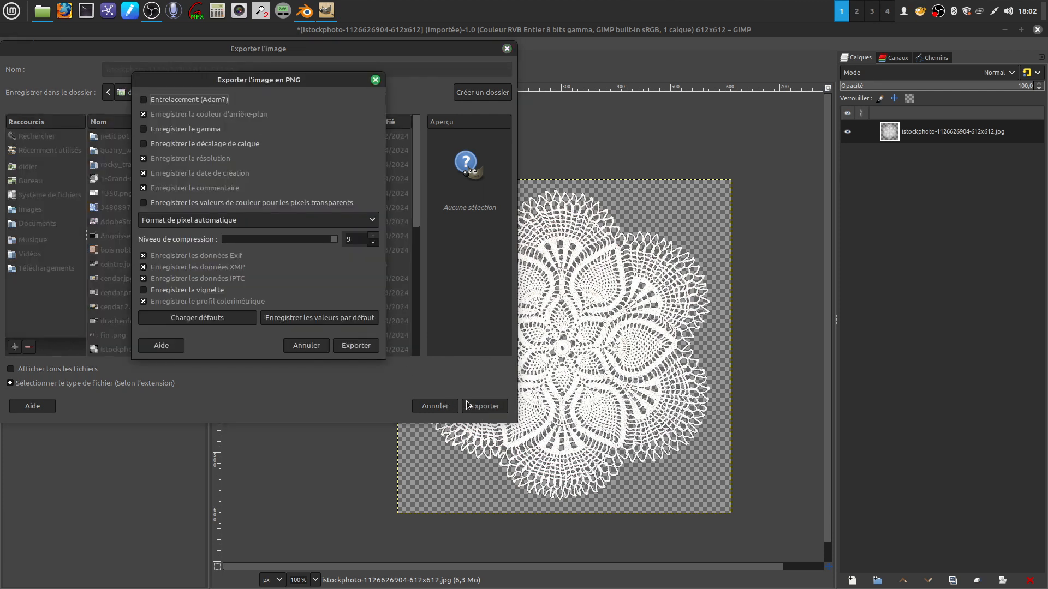
{"action": "left_click", "coordinate": [357, 346]}
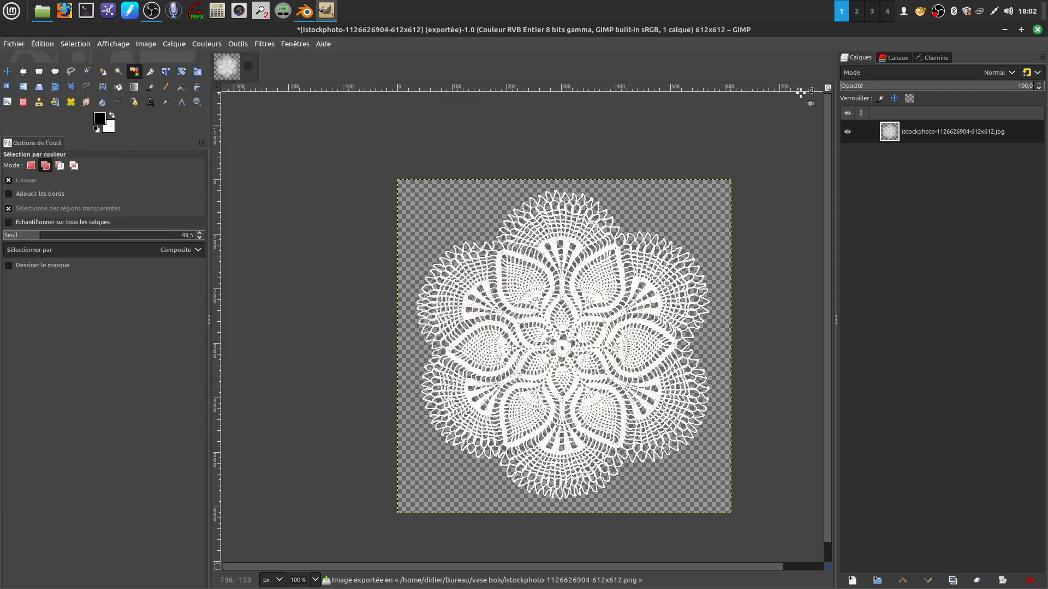
Quit GIMP, discarding the unsaved changes, and switch to the Blender scene with the vase.
{"action": "left_click", "coordinate": [1037, 30]}
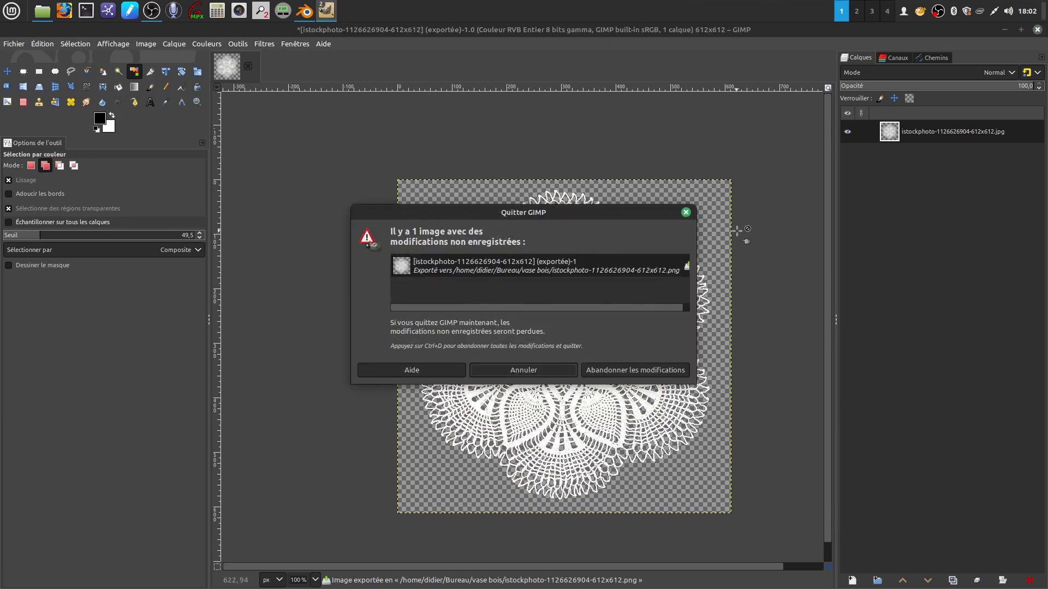
{"action": "left_click", "coordinate": [637, 371]}
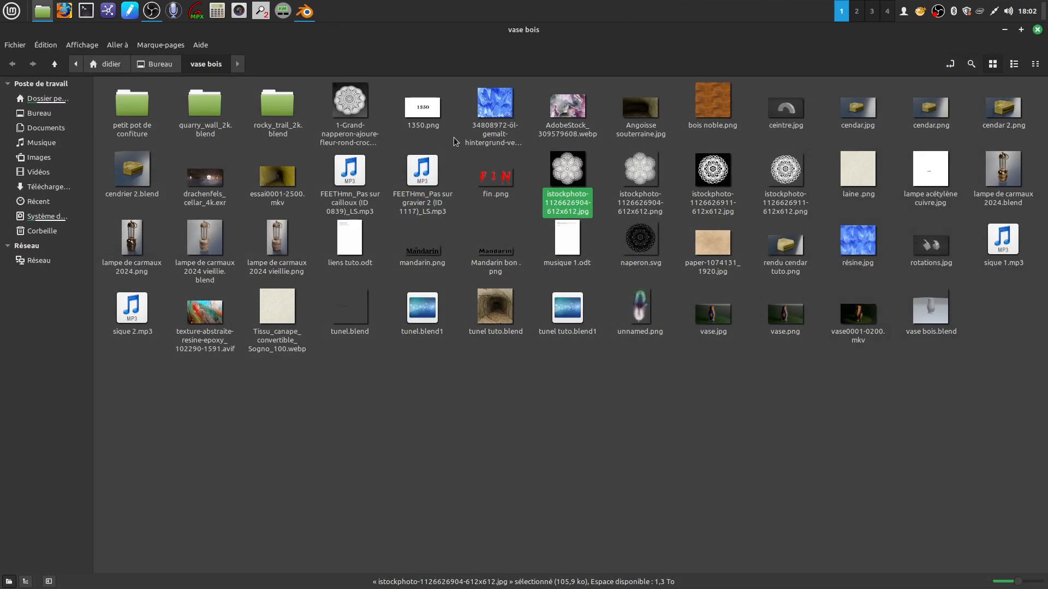
{"action": "left_click", "coordinate": [304, 11]}
{"action": "middle_click_drag", "start_coordinate": [548, 329], "coordinate": [532, 297]}
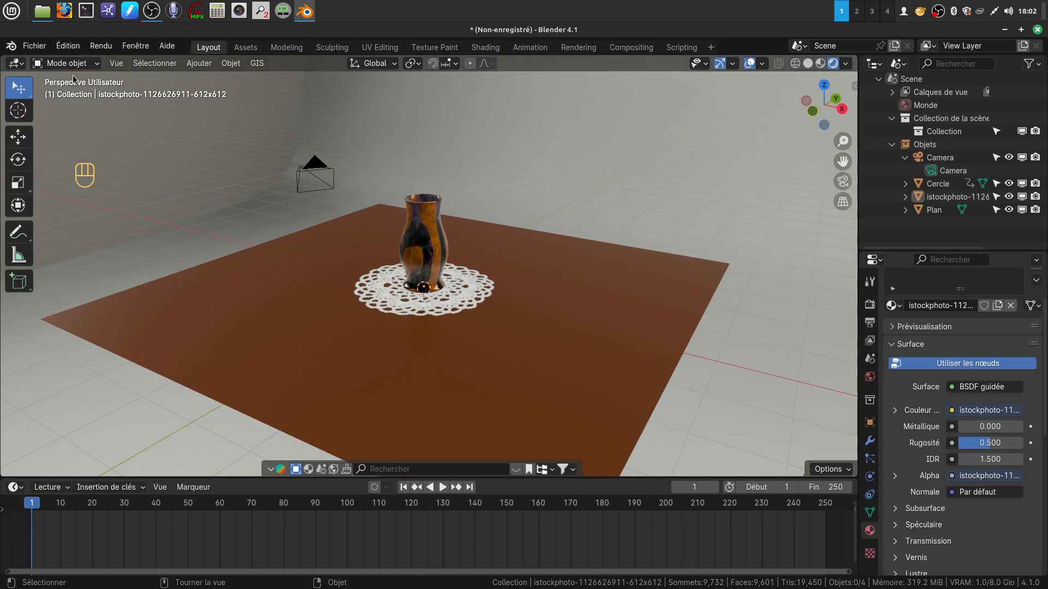
{"action": "left_click", "coordinate": [40, 48]}
{"action": "left_click", "coordinate": [192, 65]}
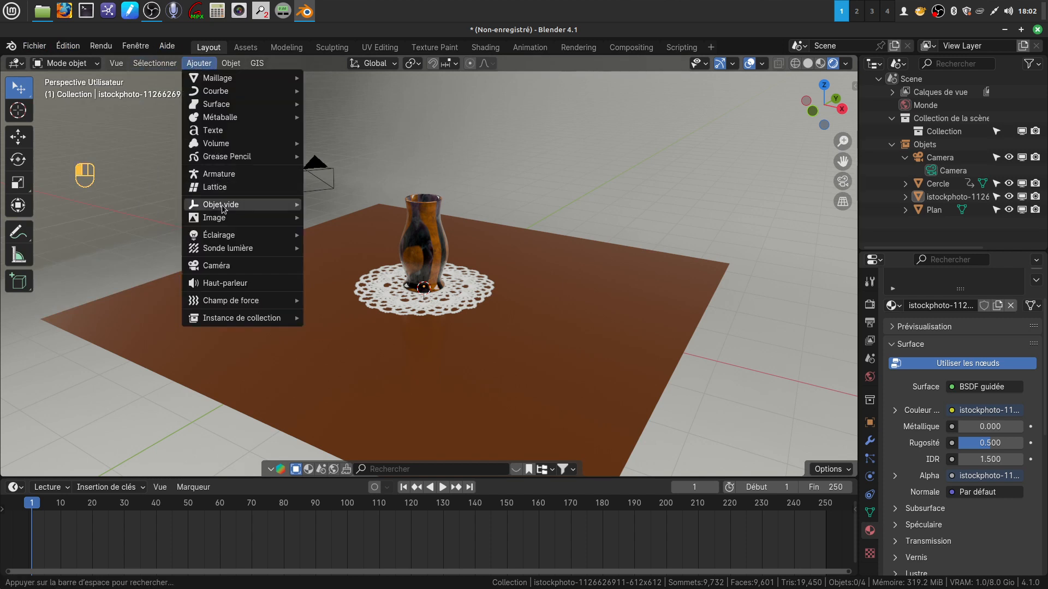
{"action": "mouse_move", "coordinate": [221, 219]}
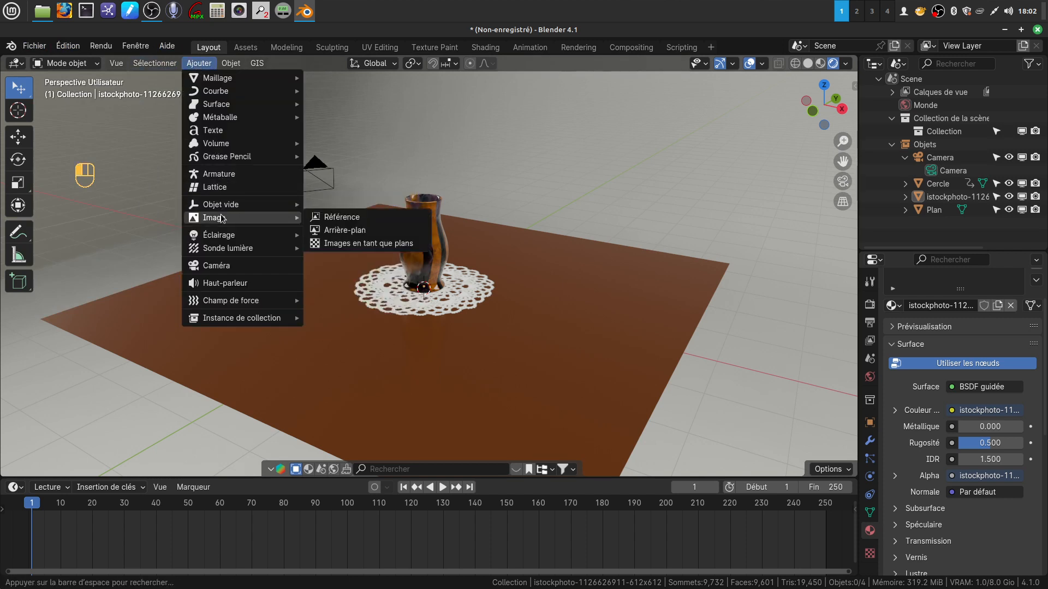
{"action": "left_click", "coordinate": [369, 244]}
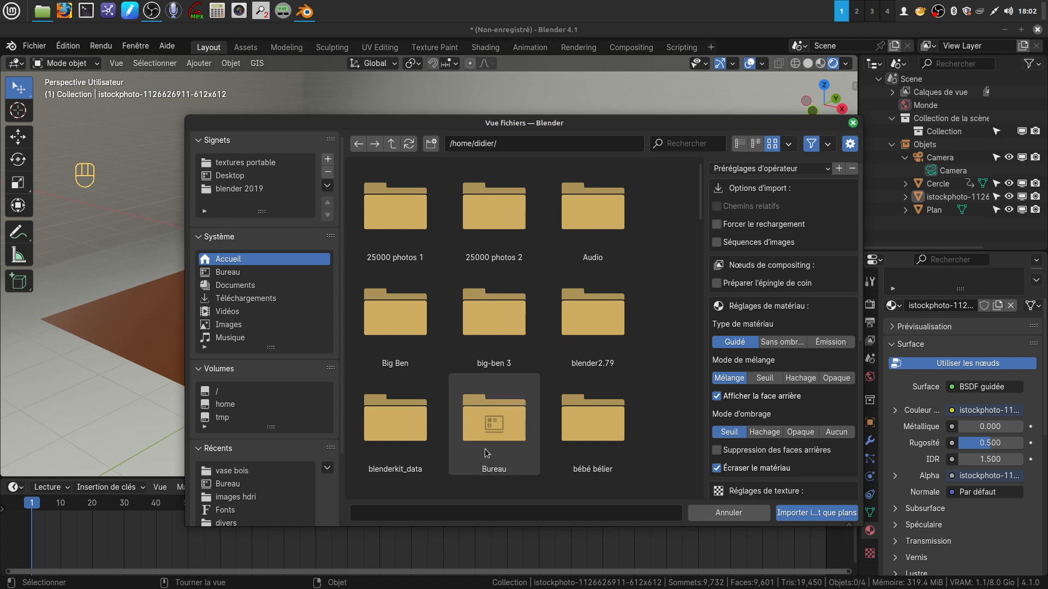
{"action": "left_click", "coordinate": [256, 472]}
{"action": "scroll", "coordinate": [469, 409], "scroll_direction": "down", "scroll_amount": 1}
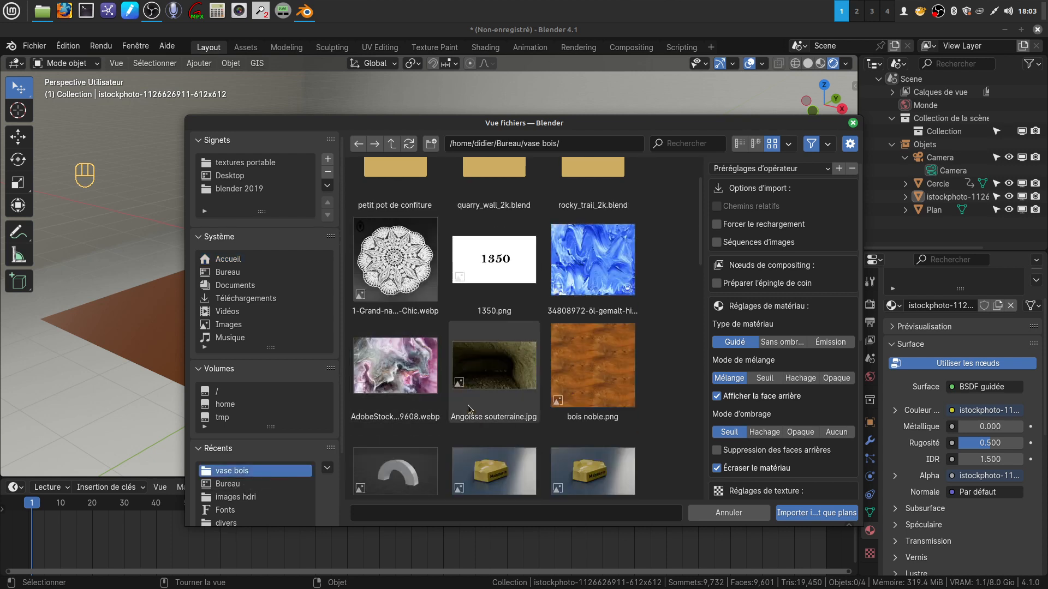
{"action": "scroll", "coordinate": [469, 409], "scroll_direction": "up", "scroll_amount": 1}
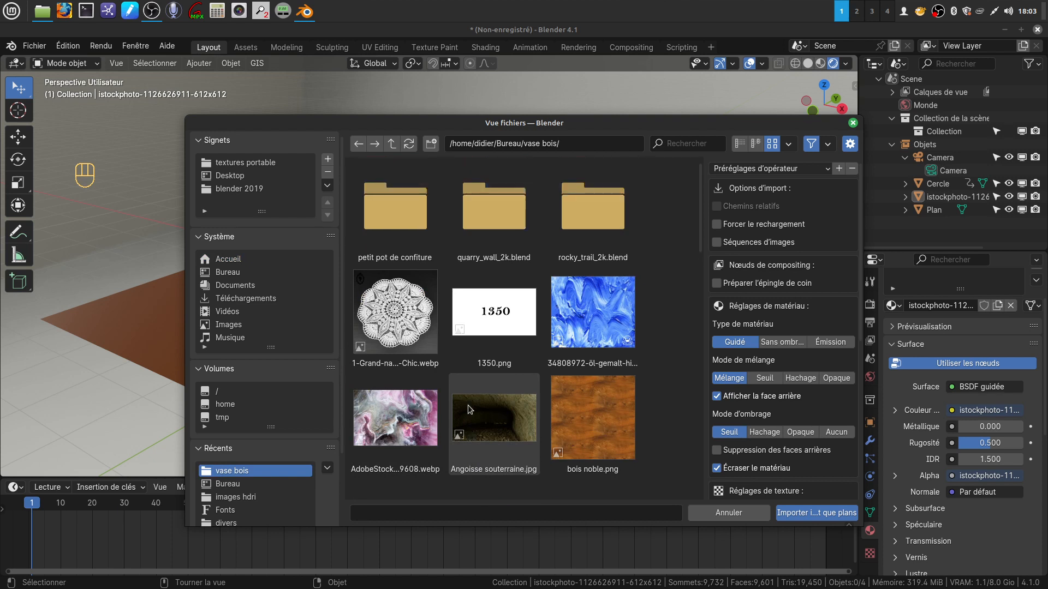
{"action": "scroll", "coordinate": [468, 410], "scroll_direction": "down", "scroll_amount": 6}
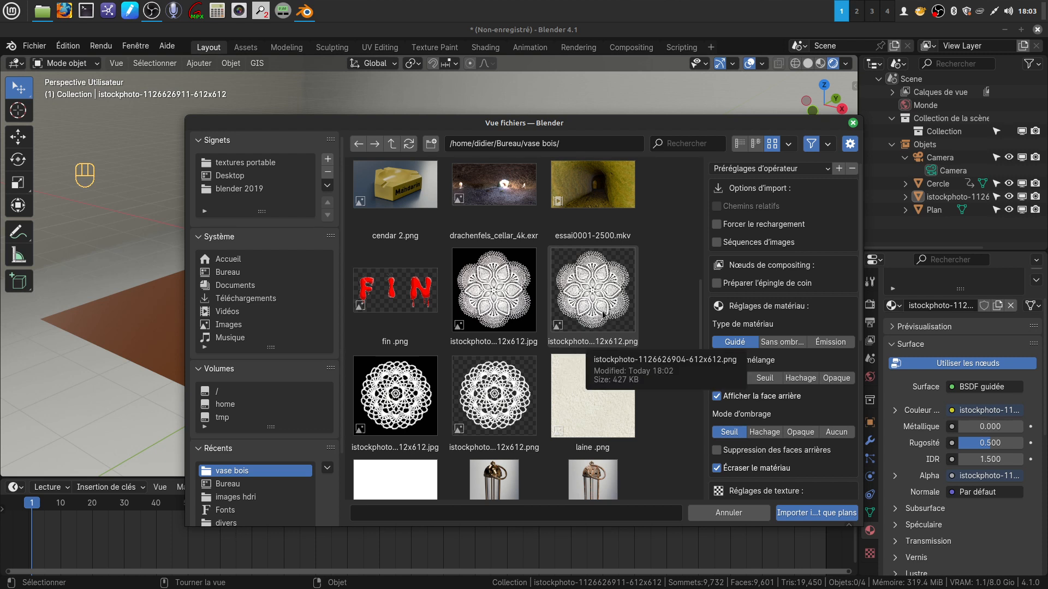
{"action": "left_click", "coordinate": [603, 316]}
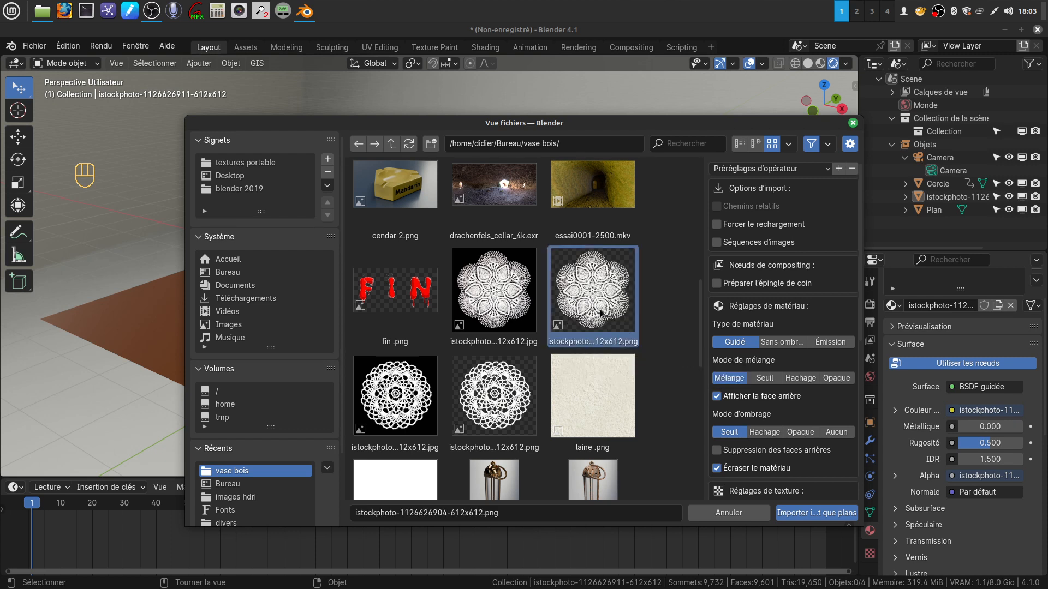
{"action": "left_click", "coordinate": [823, 513]}
Rotate the new doily plane 90° about Y, and move it about 0.13 m up and 2.03 m along X beside the vase.
{"action": "scroll", "coordinate": [516, 284], "scroll_direction": "up", "scroll_amount": 3}
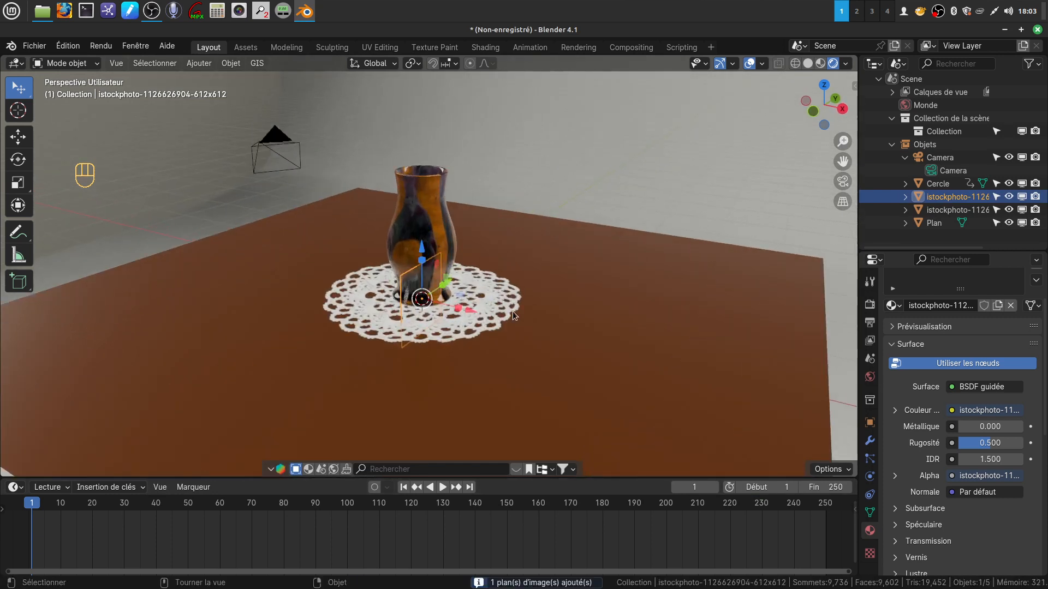
{"action": "scroll", "coordinate": [513, 311], "scroll_direction": "up", "scroll_amount": 2}
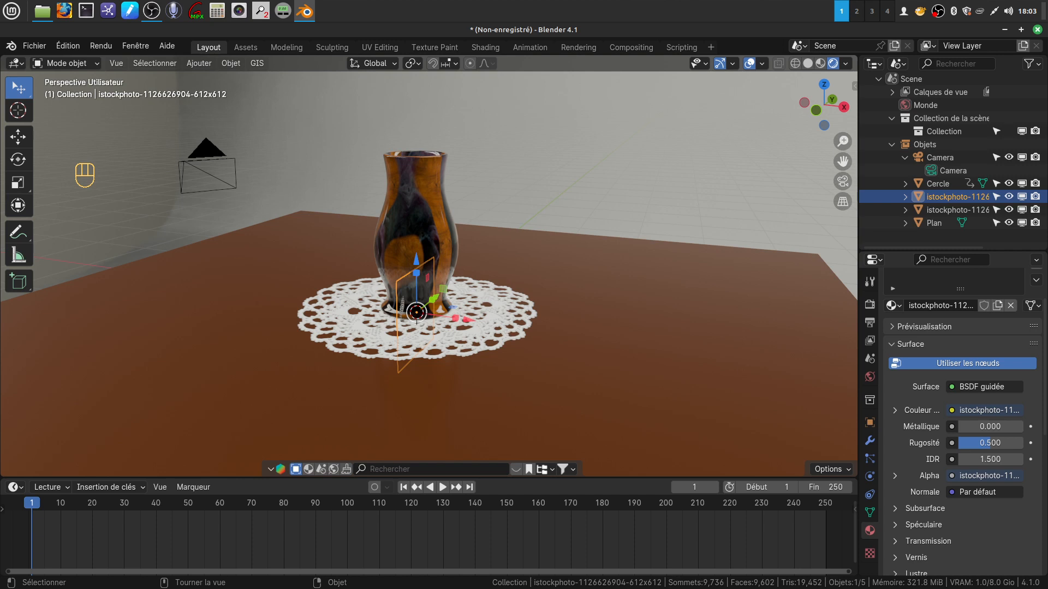
{"action": "key", "text": "r"}
{"action": "type", "text": "y"}
{"action": "type", "text": "90"}
{"action": "key", "text": "Return"}
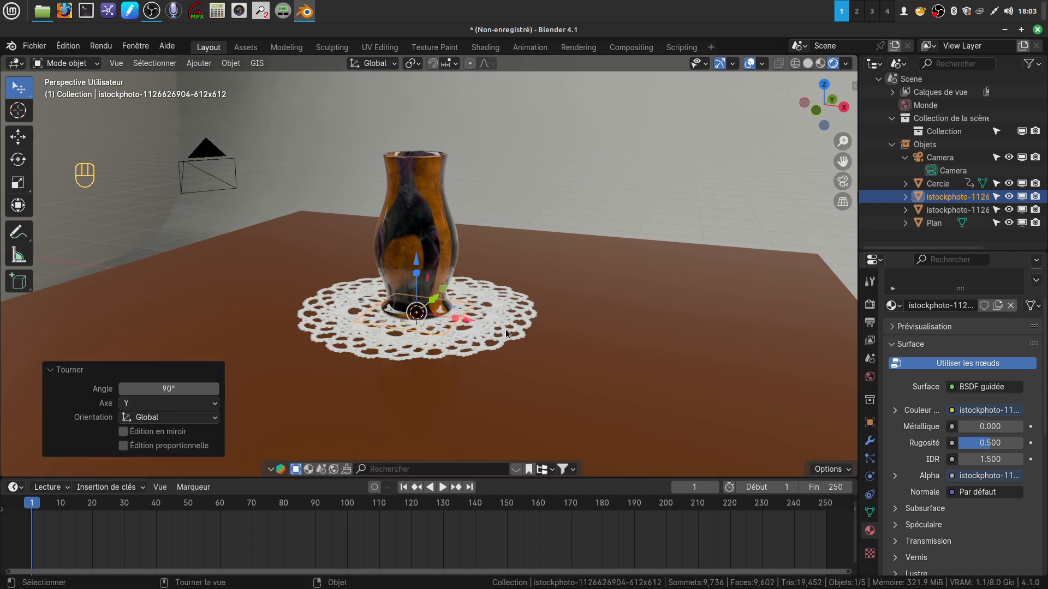
{"action": "left_click_drag", "start_coordinate": [419, 269], "coordinate": [419, 259]}
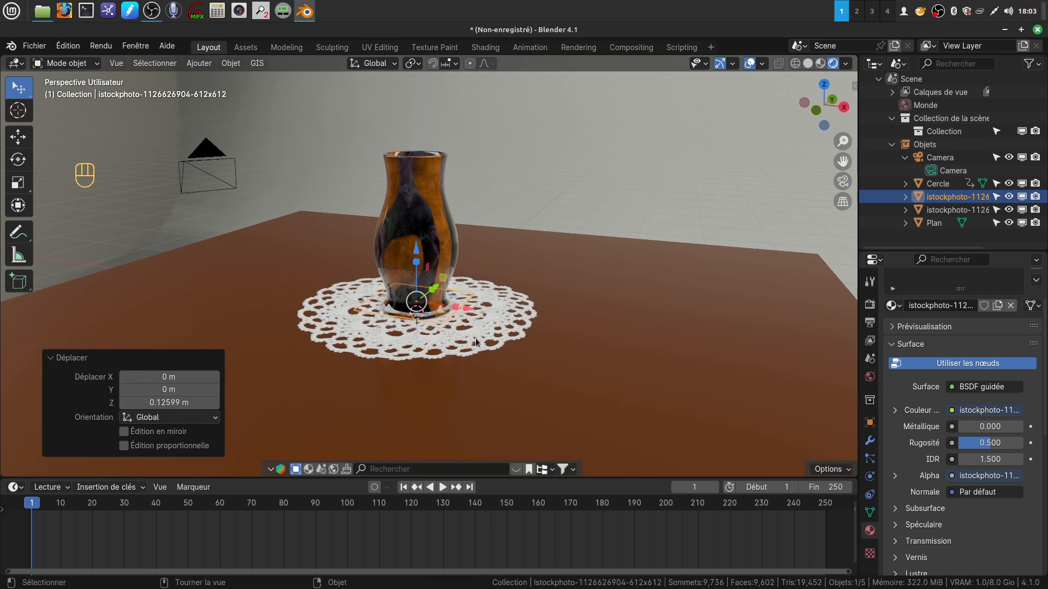
{"action": "left_click_drag", "start_coordinate": [469, 312], "coordinate": [643, 375]}
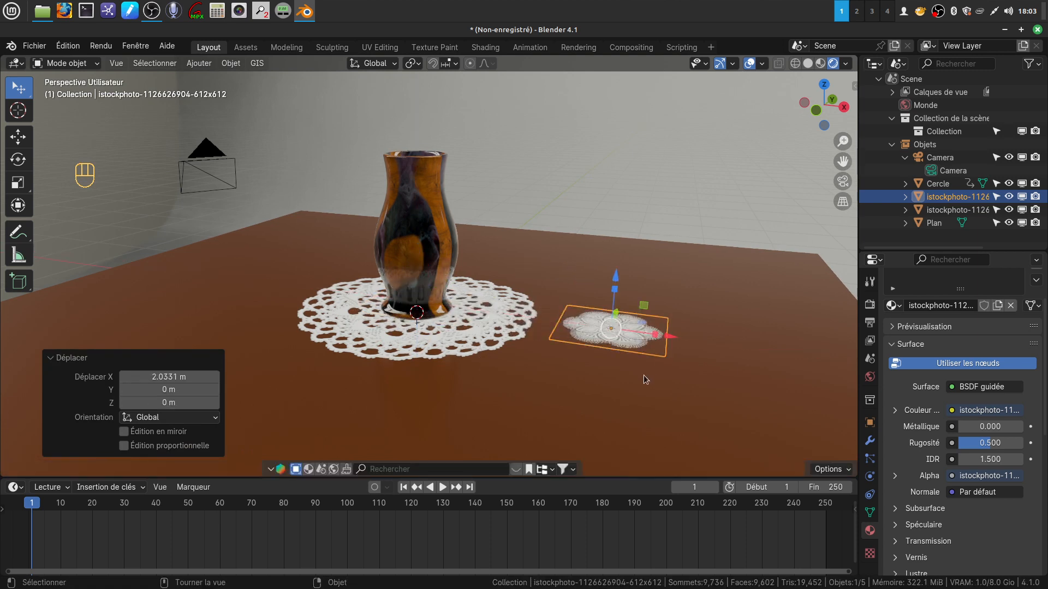
Enlarge the second doily plane, shift it about 0.45 m further along X, and scale it again by about 1.3.
{"action": "scroll", "coordinate": [616, 374], "scroll_direction": "down", "scroll_amount": 2}
{"action": "key", "text": "s"}
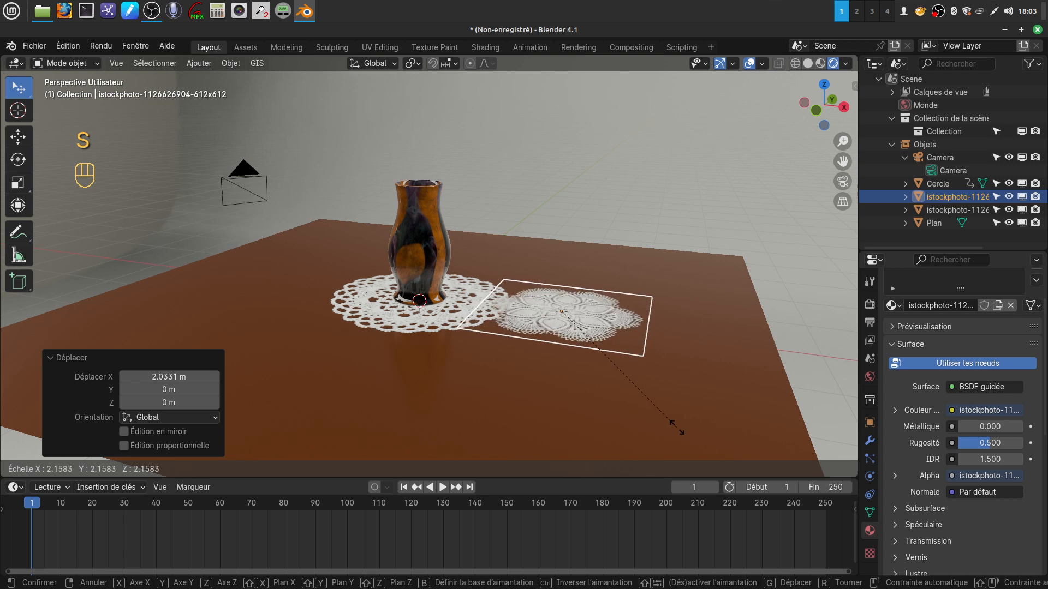
{"action": "left_click", "coordinate": [666, 389]}
{"action": "left_click_drag", "start_coordinate": [619, 321], "coordinate": [659, 414]}
{"action": "key", "text": "s"}
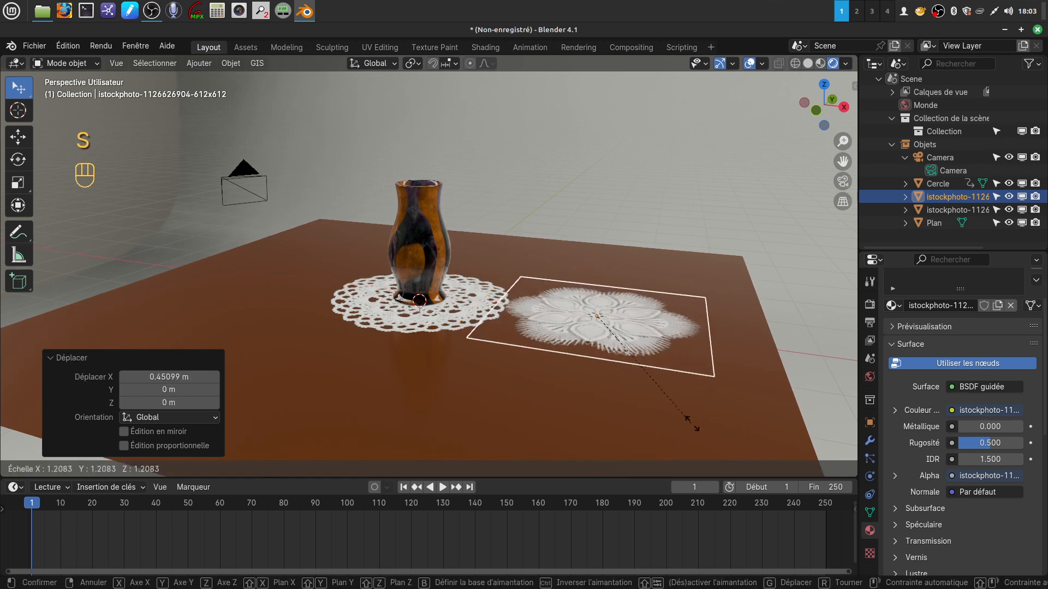
{"action": "left_click", "coordinate": [701, 423]}
Lower the second doily plane slightly so it rests just above the tabletop, and fine-tune its position.
{"action": "middle_click_drag", "start_coordinate": [638, 342], "coordinate": [499, 293]}
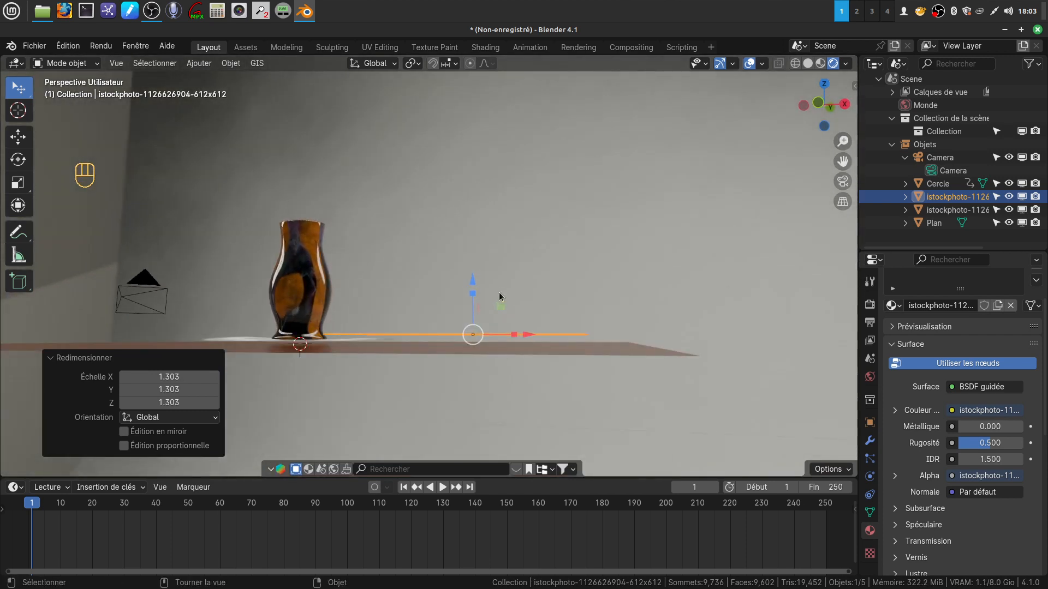
{"action": "left_click_drag", "start_coordinate": [473, 282], "coordinate": [473, 287]}
{"action": "middle_click_drag", "start_coordinate": [472, 287], "coordinate": [430, 383]}
{"action": "scroll", "coordinate": [430, 383], "scroll_direction": "up", "scroll_amount": 2}
{"action": "left_click_drag", "start_coordinate": [466, 339], "coordinate": [474, 339]}
Duplicate the second doily plane's whole face in place in Edit Mode.
{"action": "middle_click_drag", "start_coordinate": [440, 380], "coordinate": [440, 329], "text": "shift"}
{"action": "scroll", "coordinate": [477, 366], "scroll_direction": "up", "scroll_amount": 3}
{"action": "middle_click_drag", "start_coordinate": [476, 364], "coordinate": [471, 339]}
{"action": "key", "text": "Tab"}
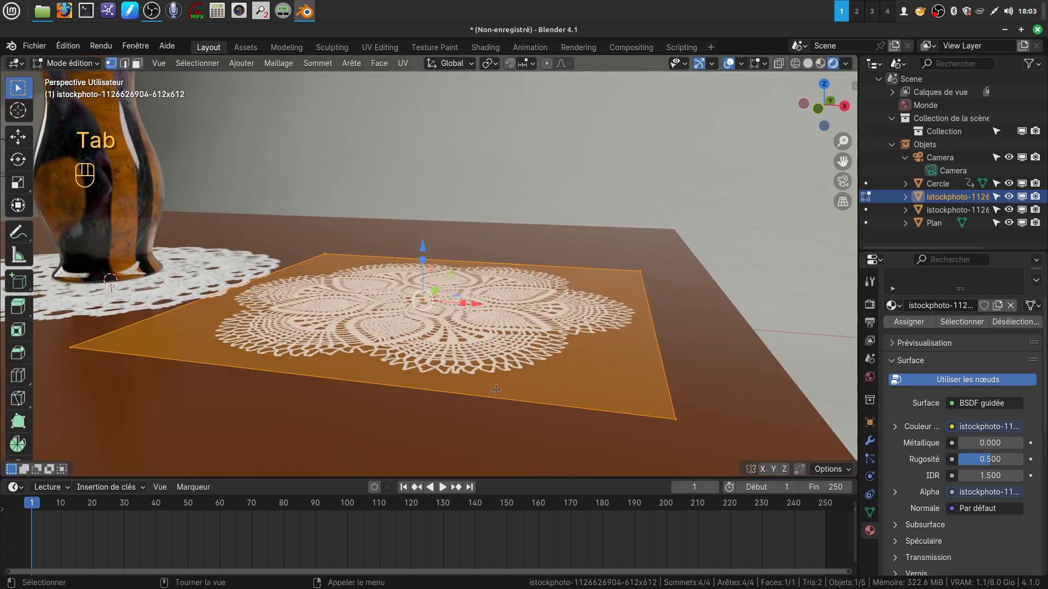
{"action": "scroll", "coordinate": [499, 378], "scroll_direction": "up", "scroll_amount": 1}
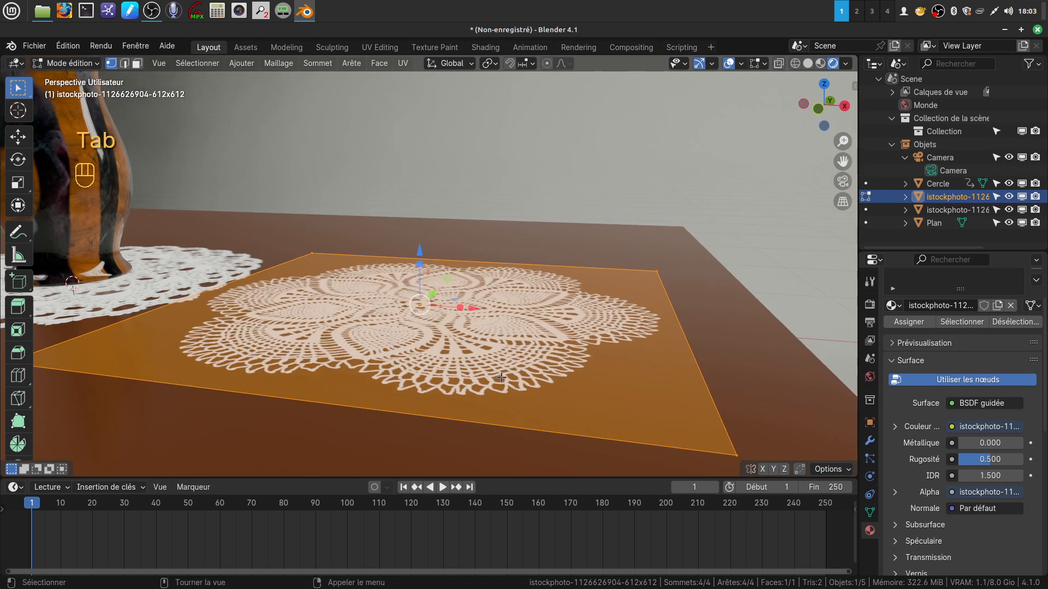
{"action": "key", "text": "shift"}
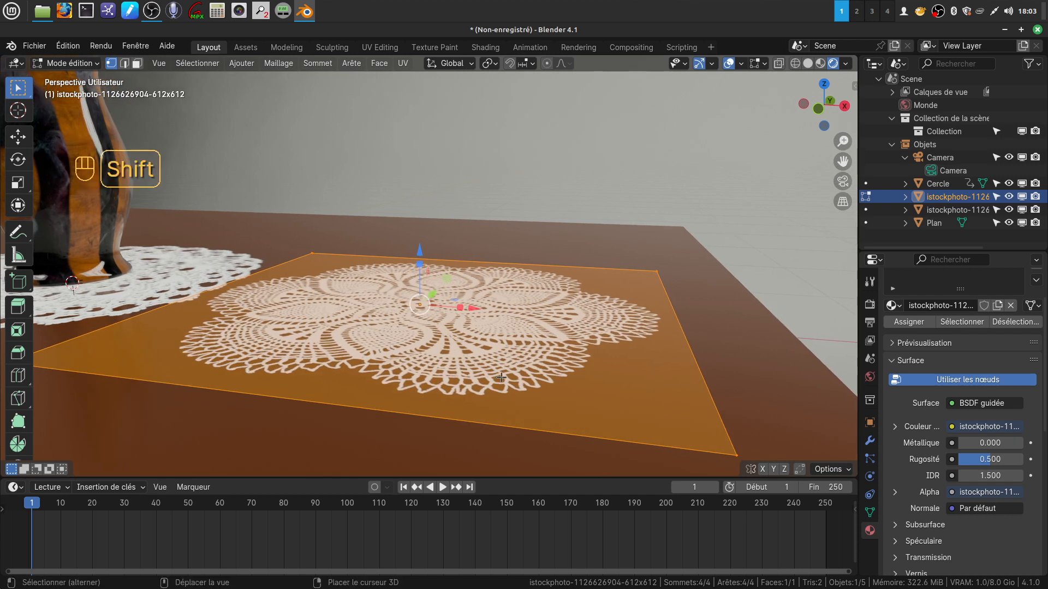
{"action": "key", "text": "shift+d"}
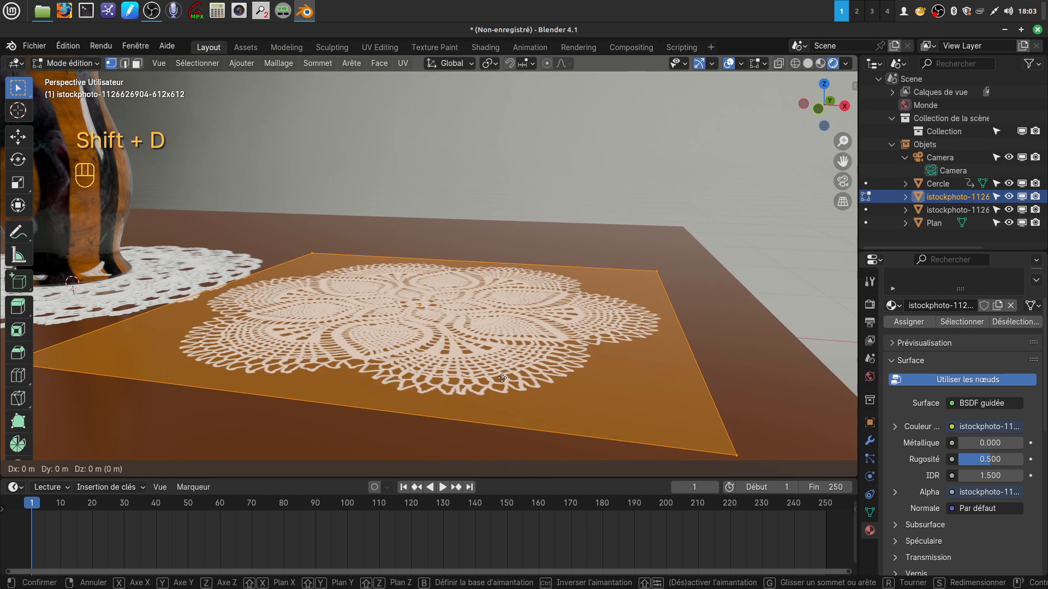
{"action": "right_click", "coordinate": [501, 377]}
Raise the duplicated doily face very slightly along Z for thickness, return to Object Mode and deselect the doily.
{"action": "left_click_drag", "start_coordinate": [421, 251], "coordinate": [423, 251]}
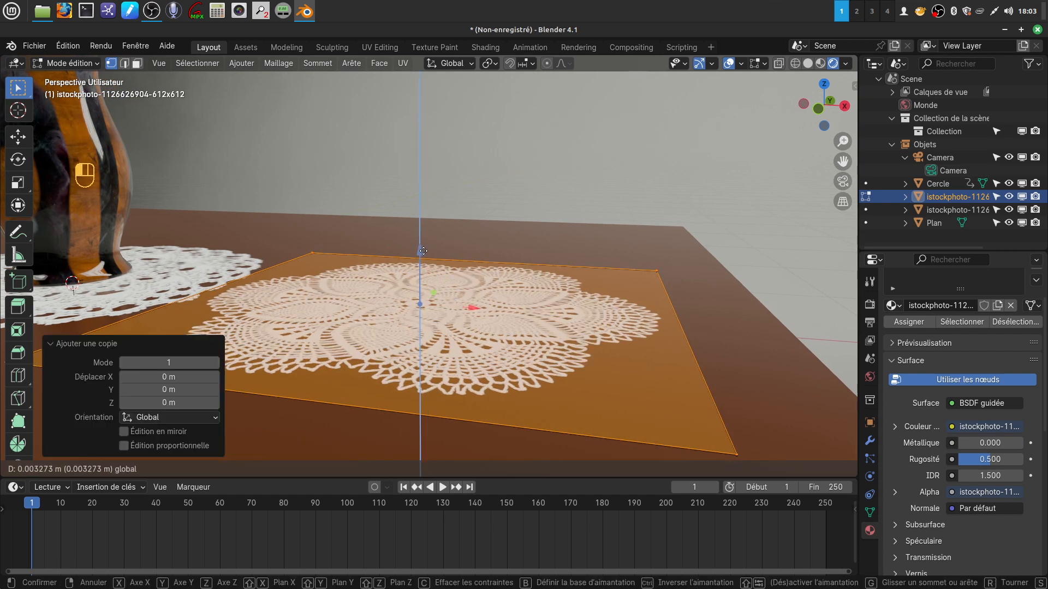
{"action": "left_click_drag", "start_coordinate": [427, 251], "coordinate": [429, 250]}
{"action": "scroll", "coordinate": [537, 365], "scroll_direction": "up", "scroll_amount": 2}
{"action": "middle_click_drag", "start_coordinate": [553, 370], "coordinate": [566, 351], "text": "shift"}
{"action": "scroll", "coordinate": [549, 345], "scroll_direction": "down", "scroll_amount": 4}
{"action": "key", "text": "Tab"}
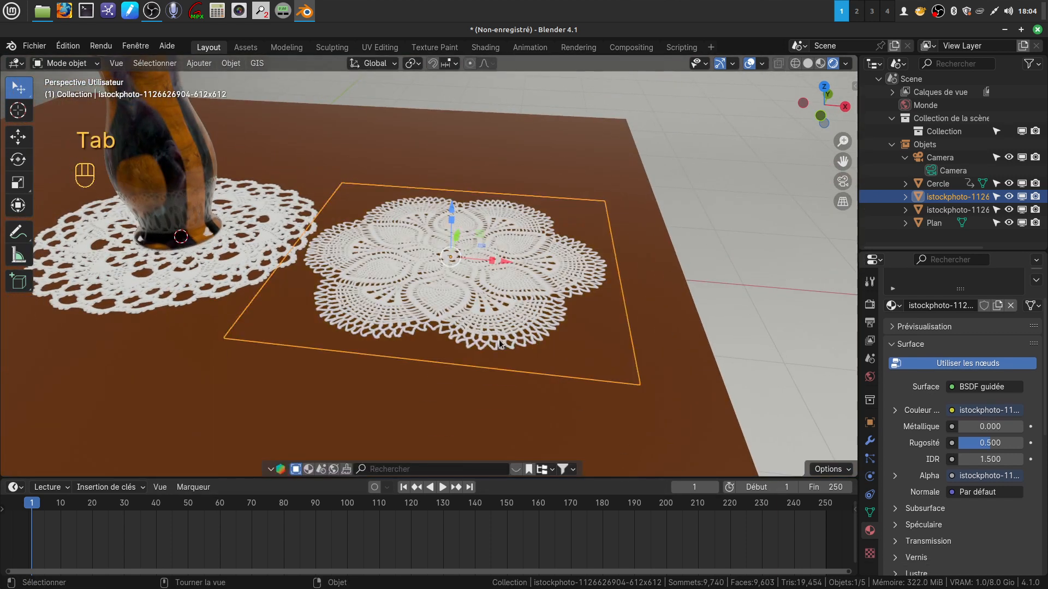
{"action": "left_click", "coordinate": [783, 335]}
{"action": "scroll", "coordinate": [470, 341], "scroll_direction": "down", "scroll_amount": 3}
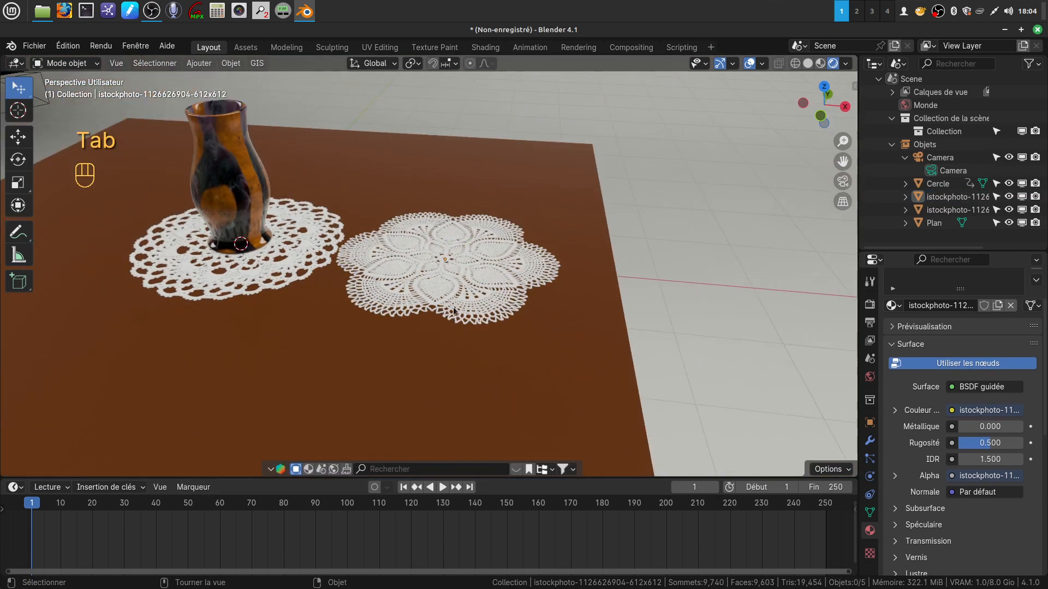
Duplicate the vase and move the copy about 2.61 m along X onto the second doily.
{"action": "left_click", "coordinate": [248, 209]}
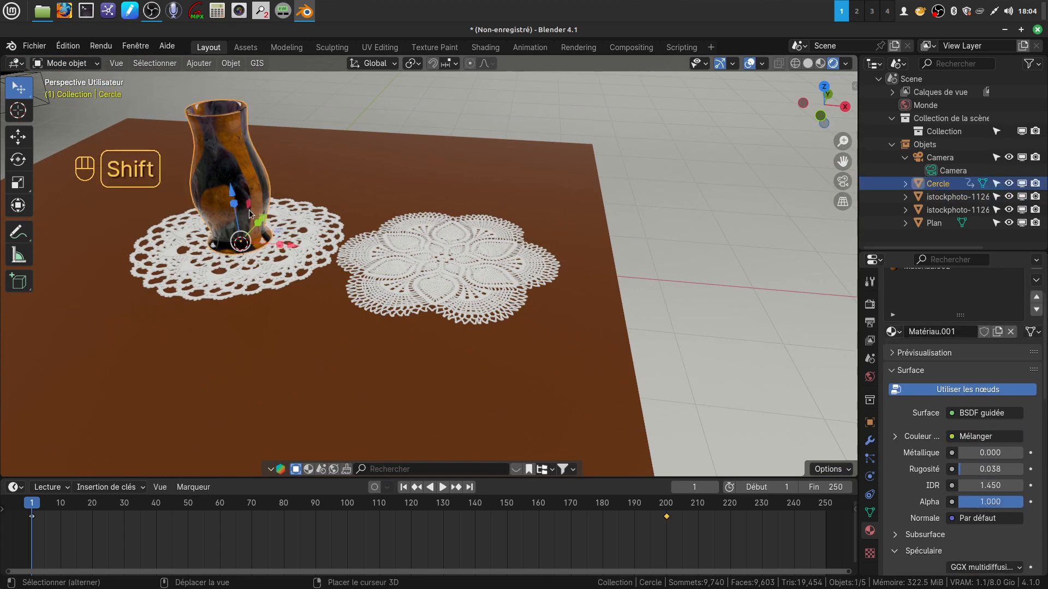
{"action": "key", "text": "shift+d"}
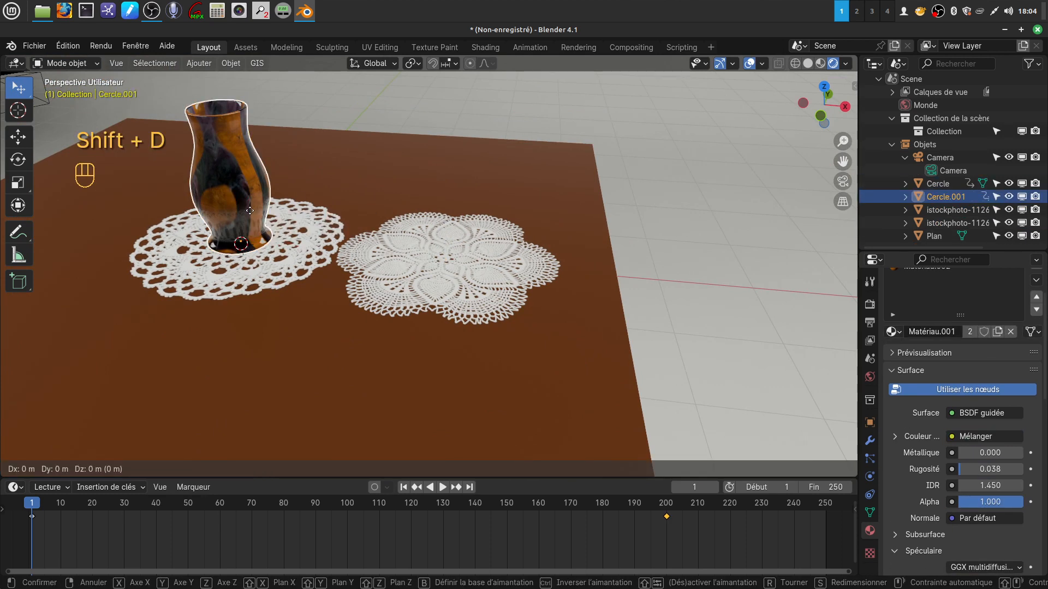
{"action": "right_click", "coordinate": [250, 211]}
{"action": "left_click_drag", "start_coordinate": [295, 246], "coordinate": [497, 279]}
Rotate the copied vase freely about Z to show a different side of its pattern, and deselect everything.
{"action": "key", "text": "r"}
{"action": "key", "text": "z"}
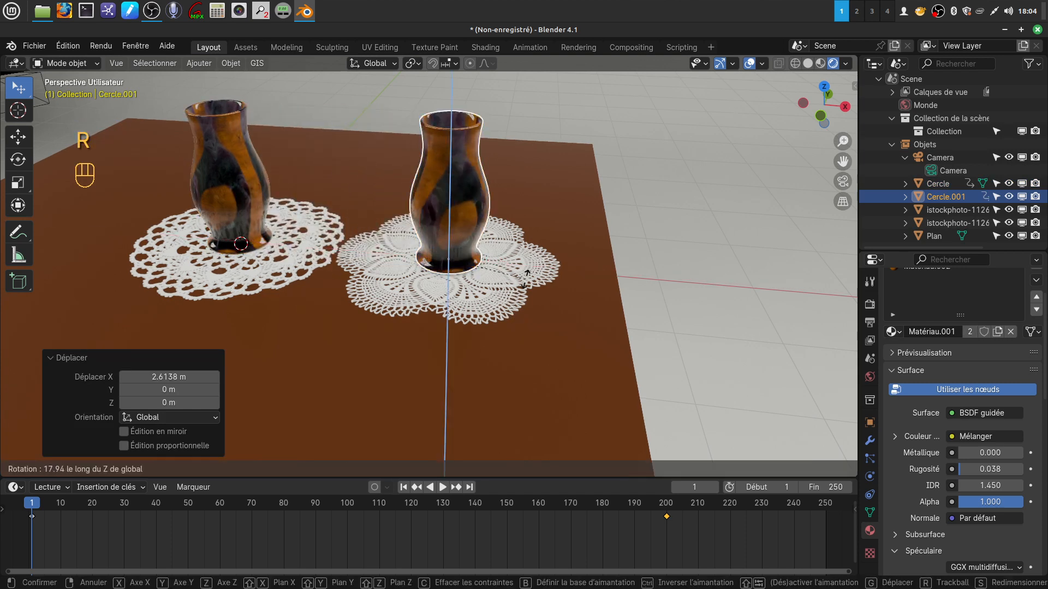
{"action": "left_click", "coordinate": [523, 203]}
{"action": "middle_click_drag", "start_coordinate": [546, 306], "coordinate": [545, 339]}
{"action": "left_click", "coordinate": [587, 366]}
{"action": "left_click", "coordinate": [629, 283]}
Examine both vases and the lace detail of their doilies up close and from several angles.
{"action": "scroll", "coordinate": [549, 336], "scroll_direction": "down", "scroll_amount": 1}
{"action": "scroll", "coordinate": [565, 362], "scroll_direction": "up", "scroll_amount": 2}
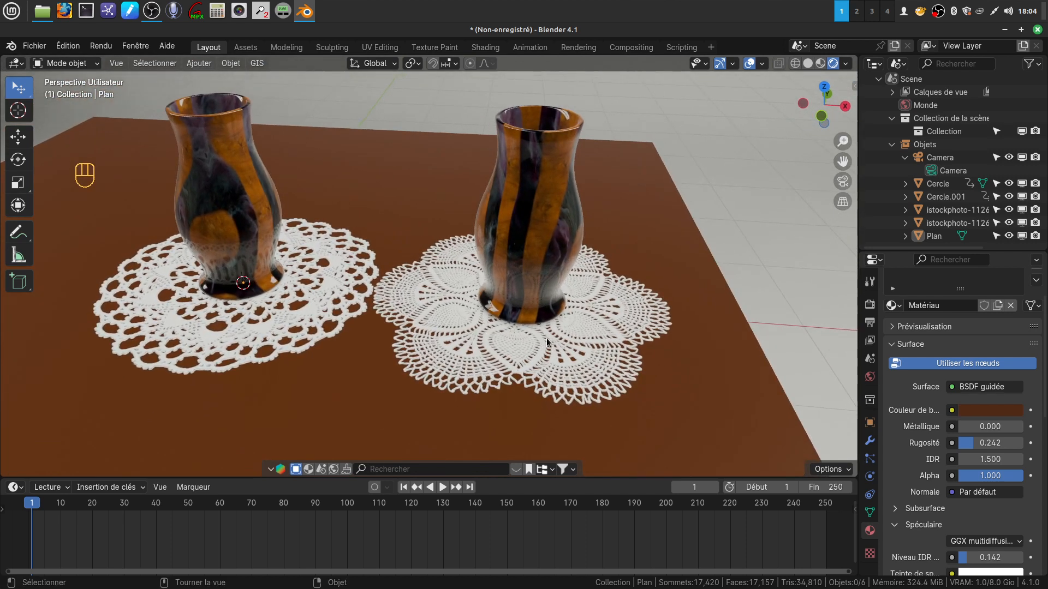
{"action": "scroll", "coordinate": [546, 339], "scroll_direction": "up", "scroll_amount": 2}
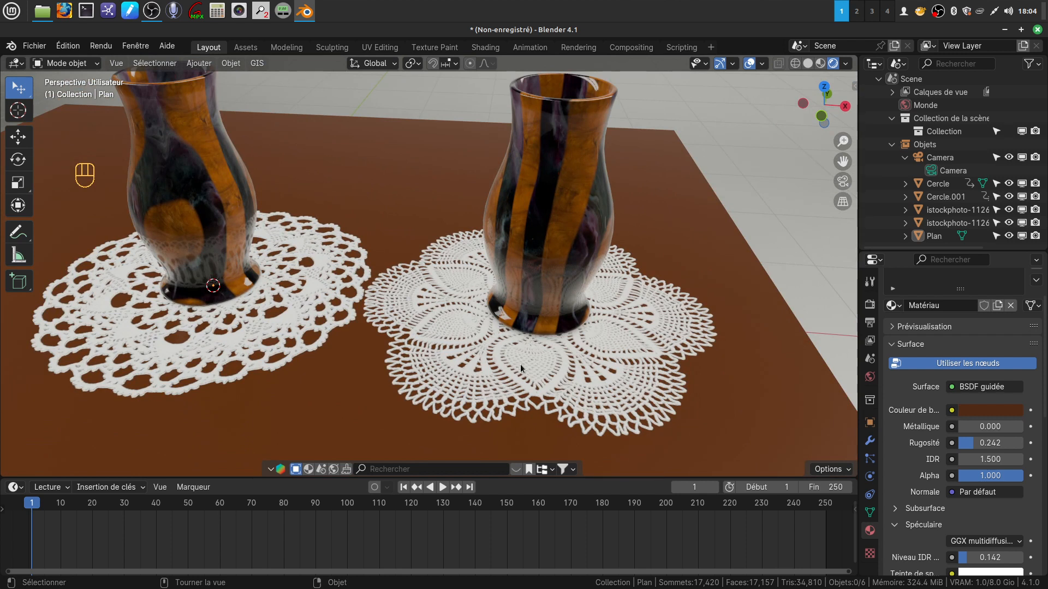
{"action": "middle_click_drag", "start_coordinate": [446, 343], "coordinate": [482, 336]}
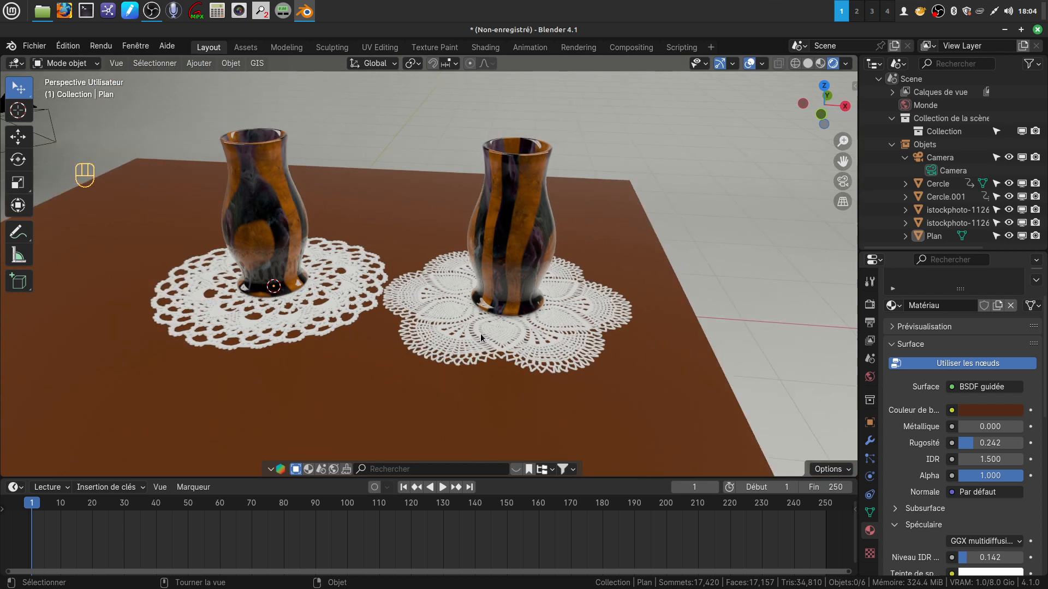
{"action": "scroll", "coordinate": [483, 334], "scroll_direction": "up", "scroll_amount": 2}
{"action": "mouse_move", "coordinate": [480, 333]}
{"action": "middle_mouse_down"}
{"action": "mouse_move", "coordinate": [454, 323]}
{"action": "mouse_move", "coordinate": [460, 308]}
{"action": "mouse_move", "coordinate": [502, 314]}
{"action": "mouse_move", "coordinate": [460, 332]}
{"action": "mouse_move", "coordinate": [469, 328]}
{"action": "middle_mouse_up"}
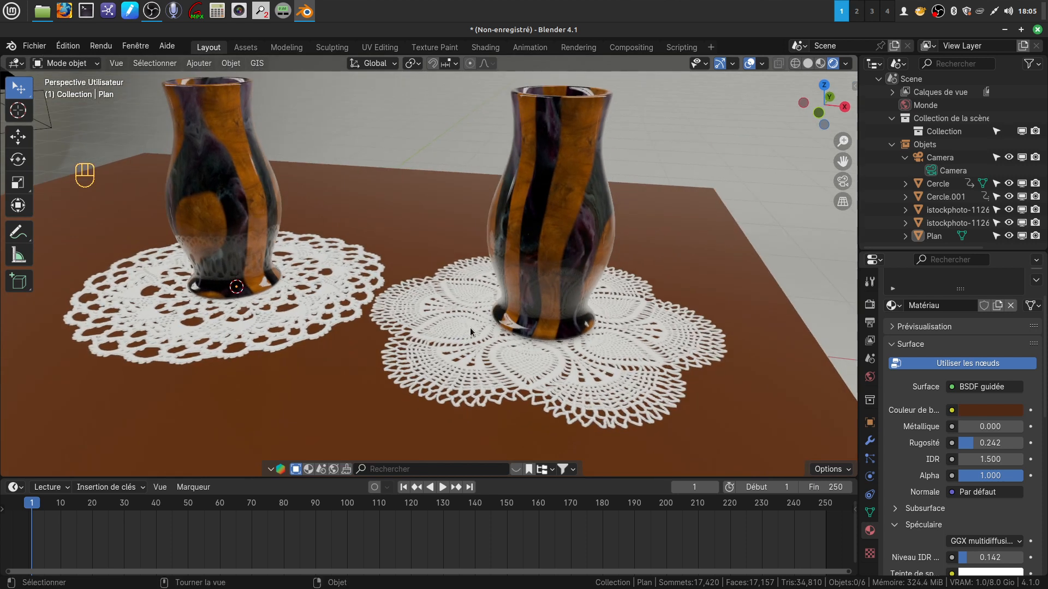
{"action": "scroll", "coordinate": [491, 365], "scroll_direction": "up", "scroll_amount": 2}
{"action": "scroll", "coordinate": [492, 360], "scroll_direction": "down", "scroll_amount": 3}
{"action": "middle_click_drag", "start_coordinate": [490, 358], "coordinate": [459, 331]}
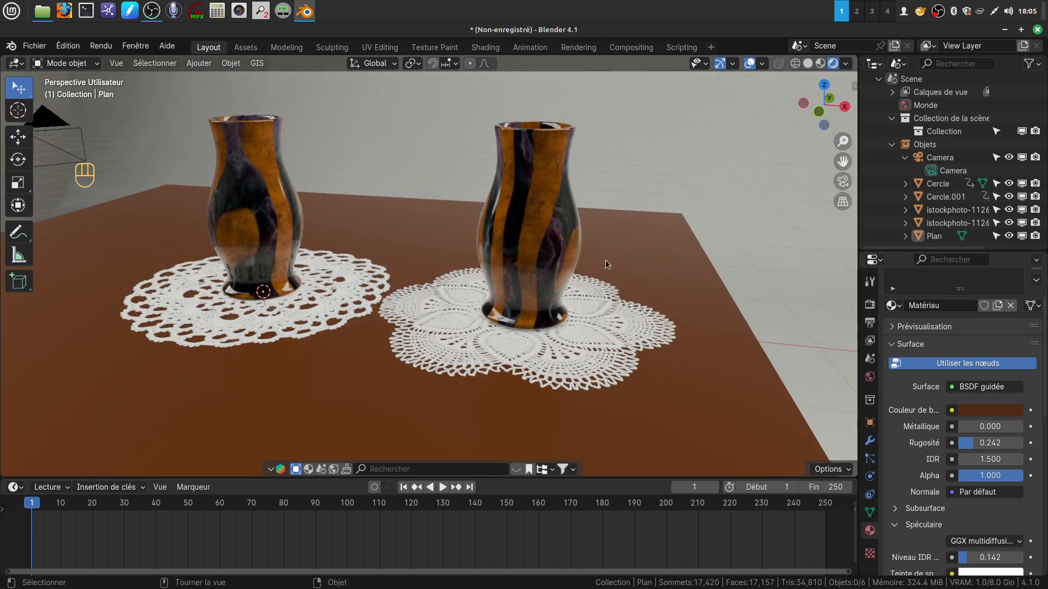
{"action": "scroll", "coordinate": [604, 266], "scroll_direction": "up", "scroll_amount": 2}
{"action": "scroll", "coordinate": [617, 248], "scroll_direction": "down", "scroll_amount": 3}
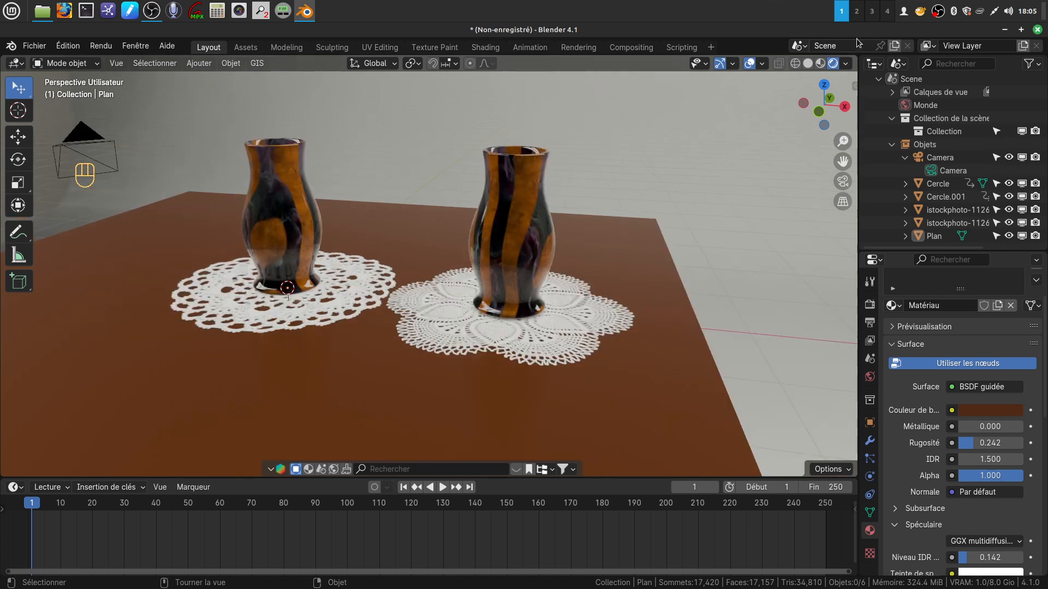
{"action": "right_click", "coordinate": [937, 11]}
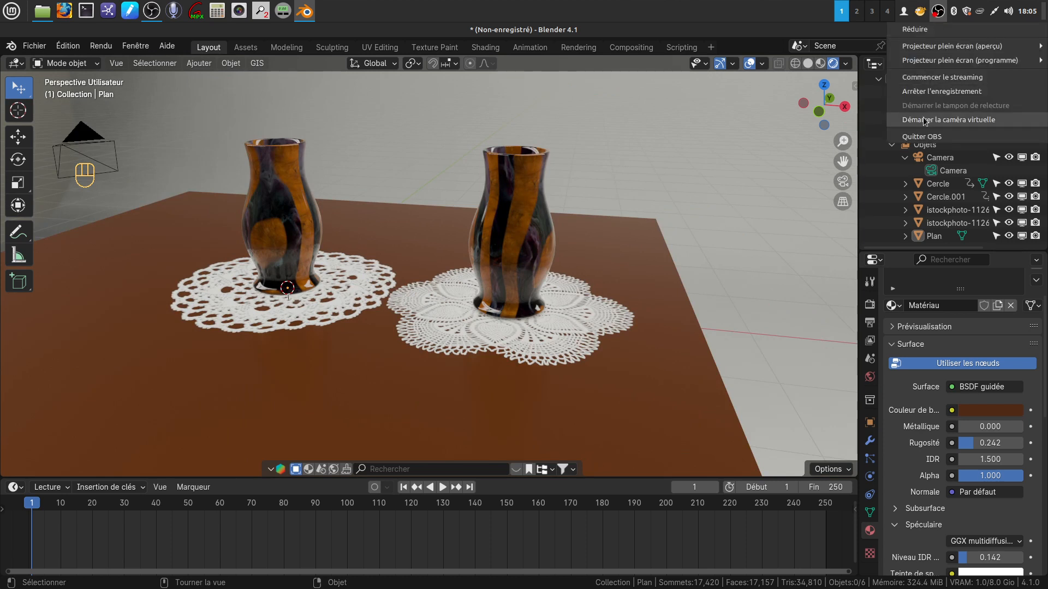